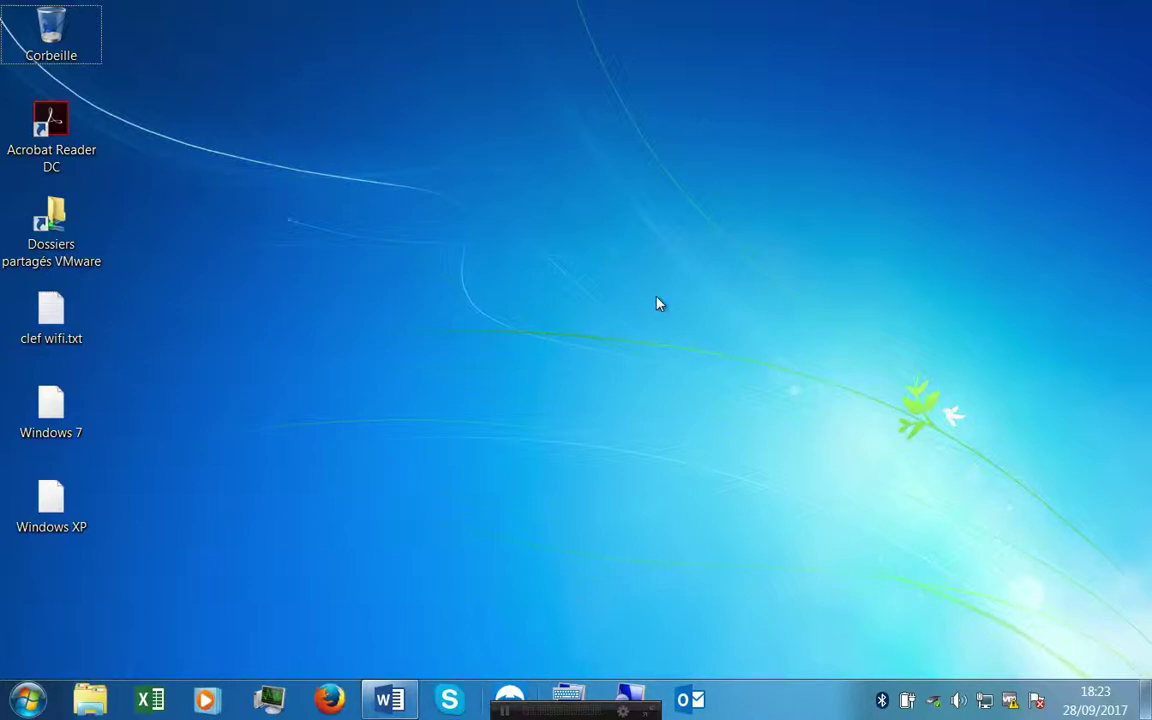
Step: Switch to Word and bring up the file browser for opening a document stored on the computer
click(383, 700)
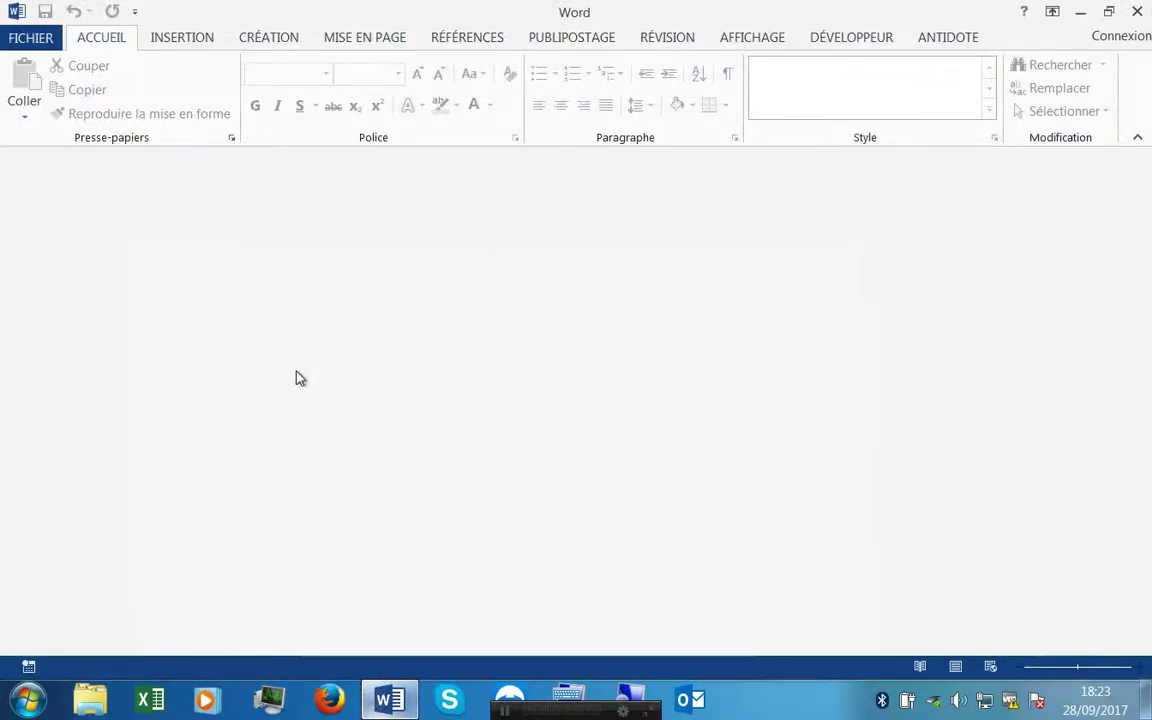
click(36, 39)
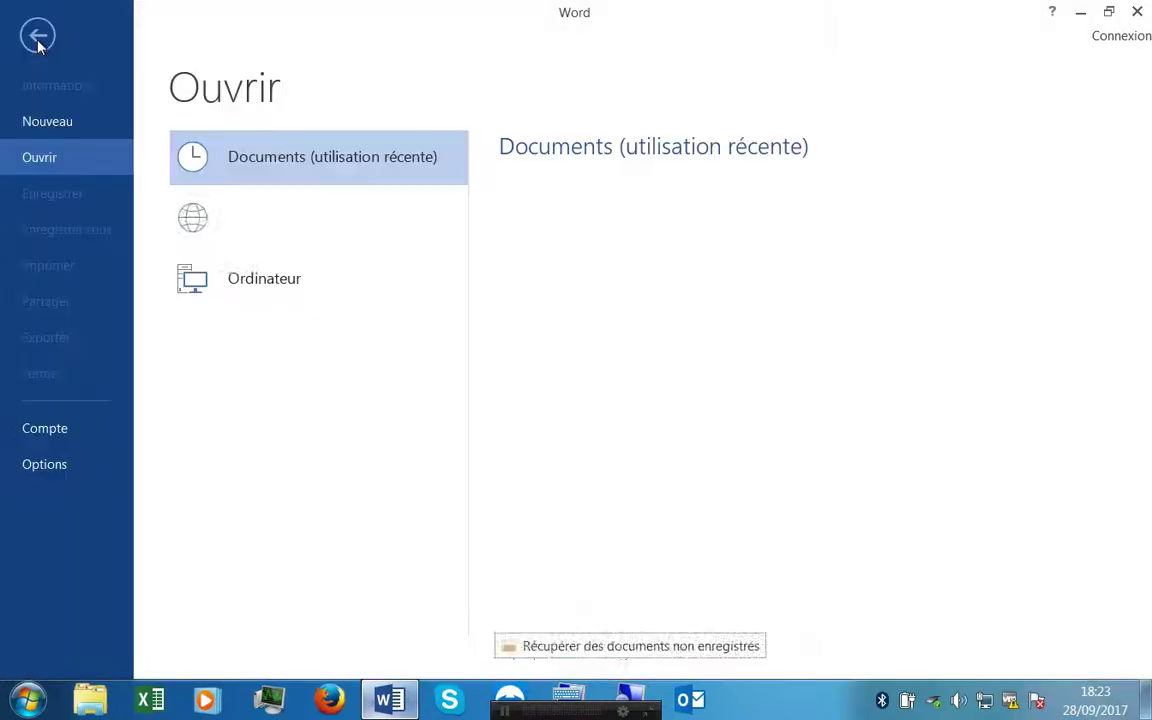
click(48, 156)
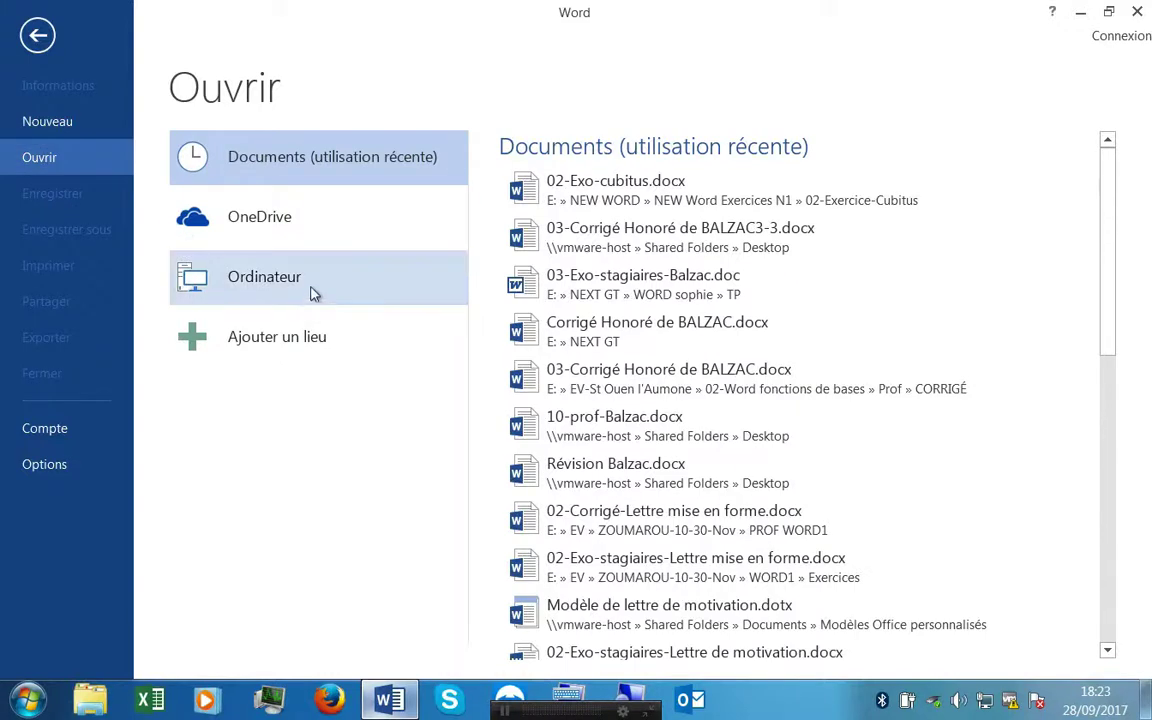
click(260, 283)
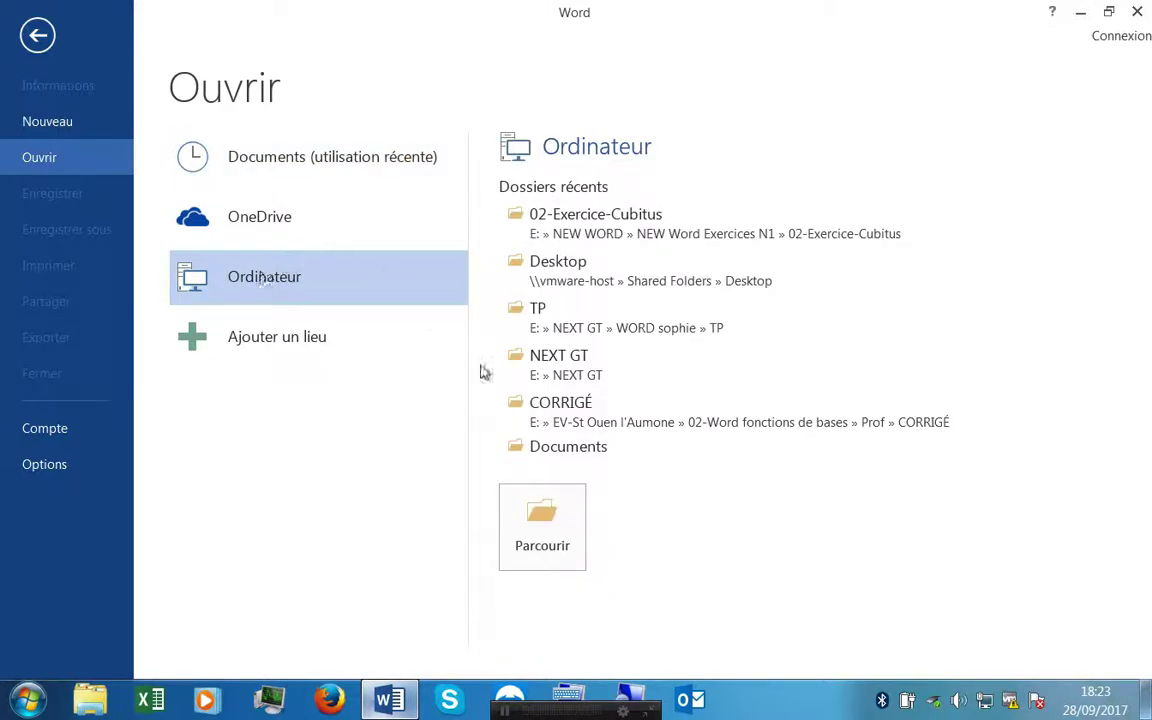
click(545, 515)
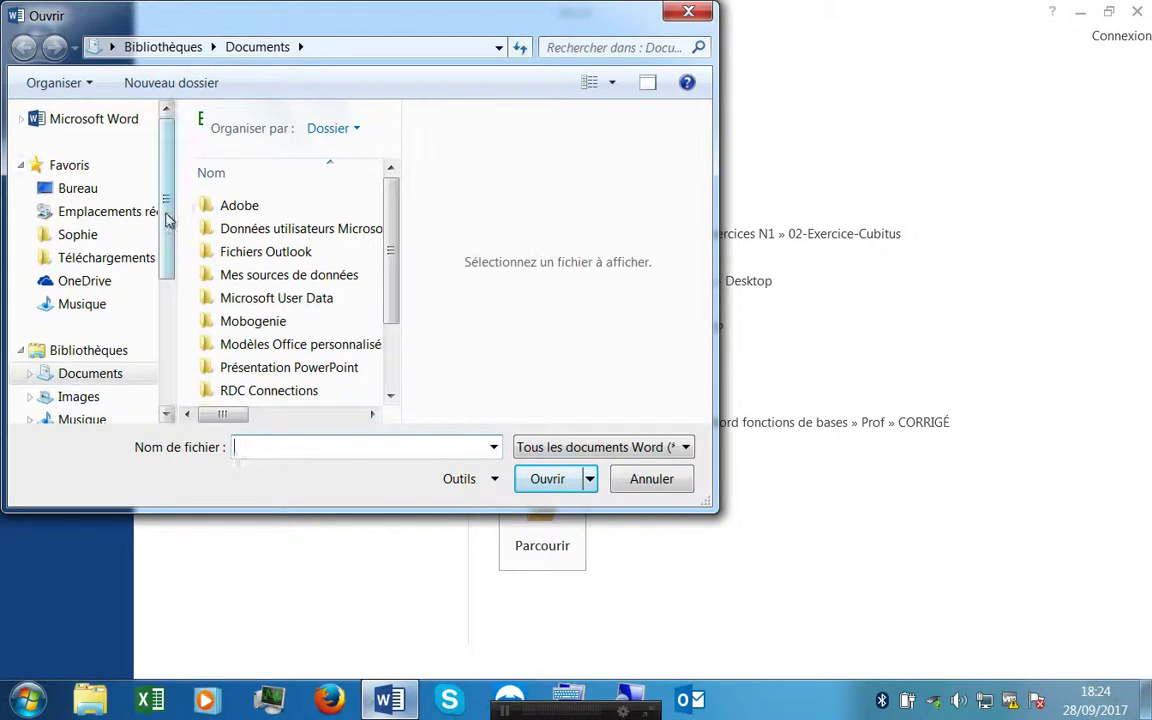
Step: Open 02-Exo-cubitus.docx from the 02-Exercice-Cubitus folder, inside NEW WORD and NEW Word Exercices N1 on the E: drive
drag(168, 220, 149, 342)
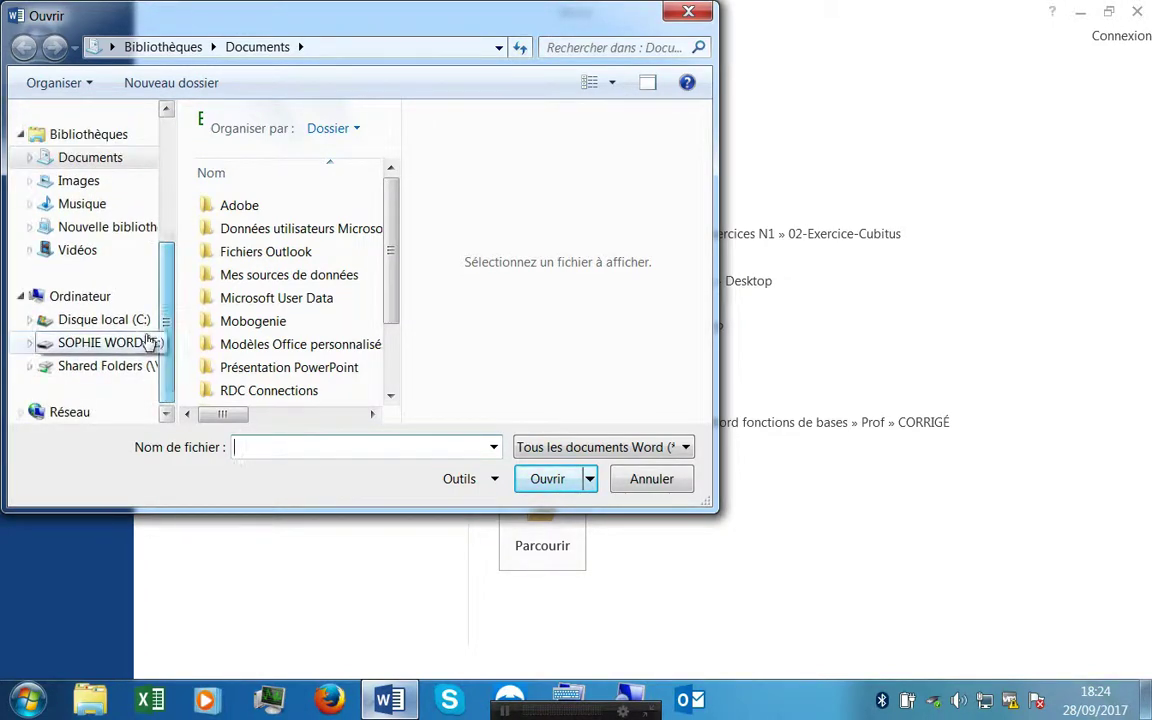
click(128, 345)
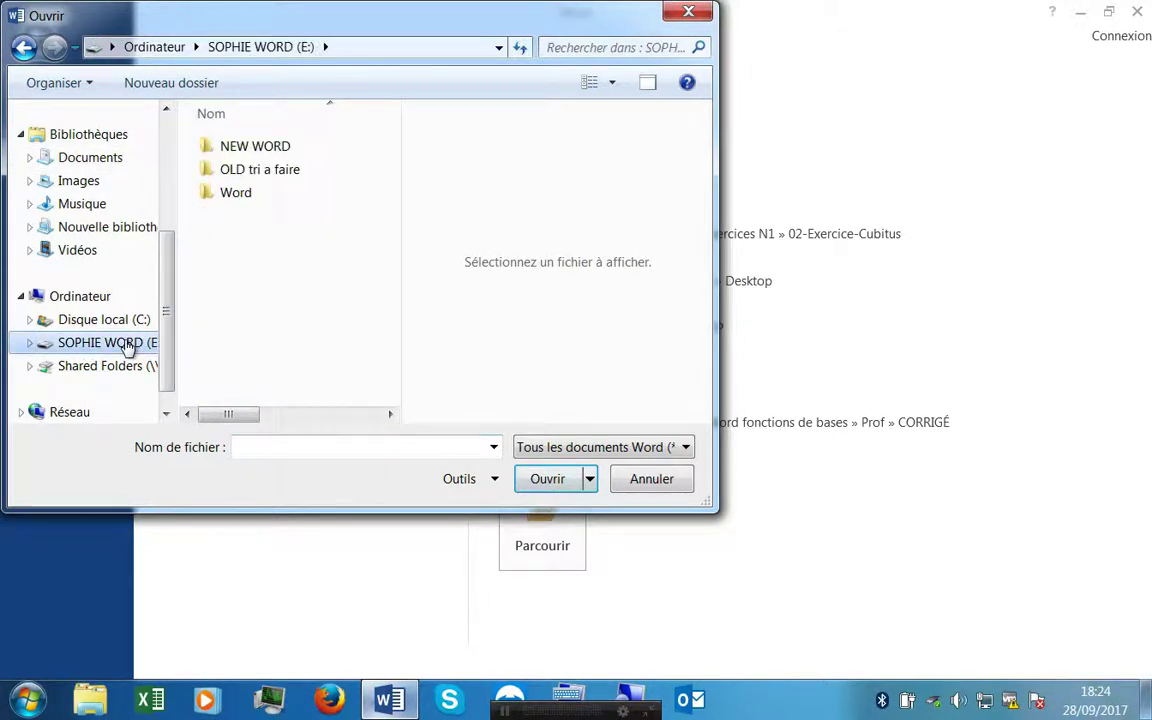
double_click(238, 153)
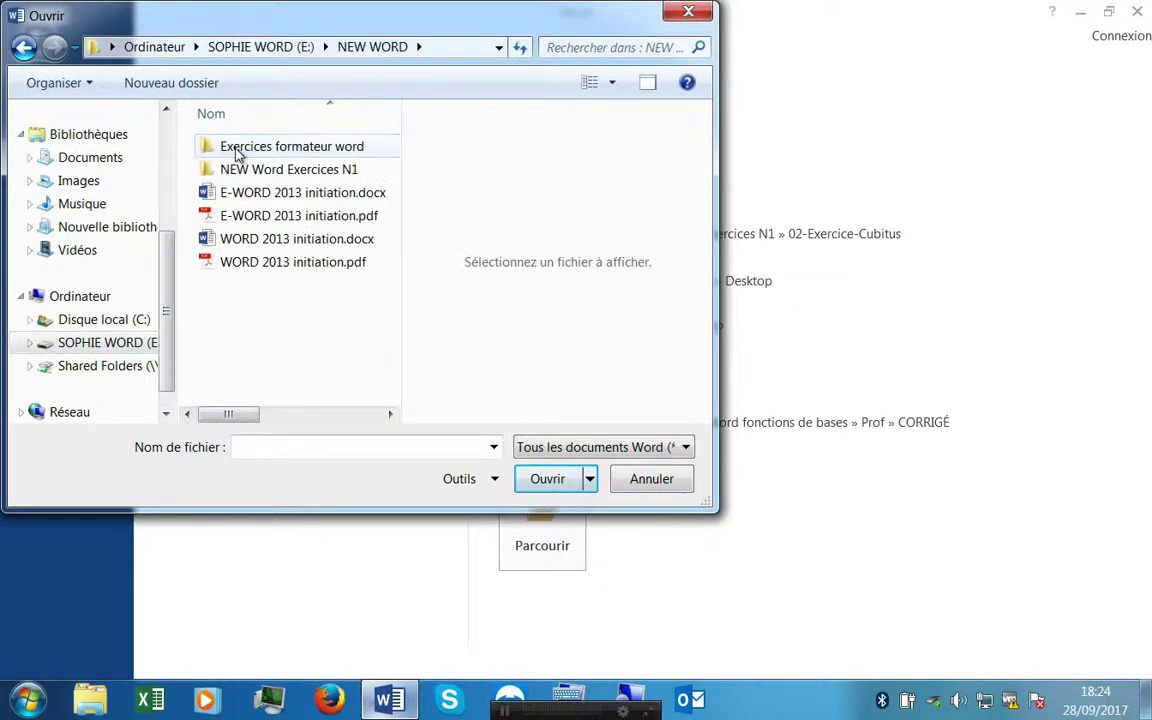
double_click(233, 169)
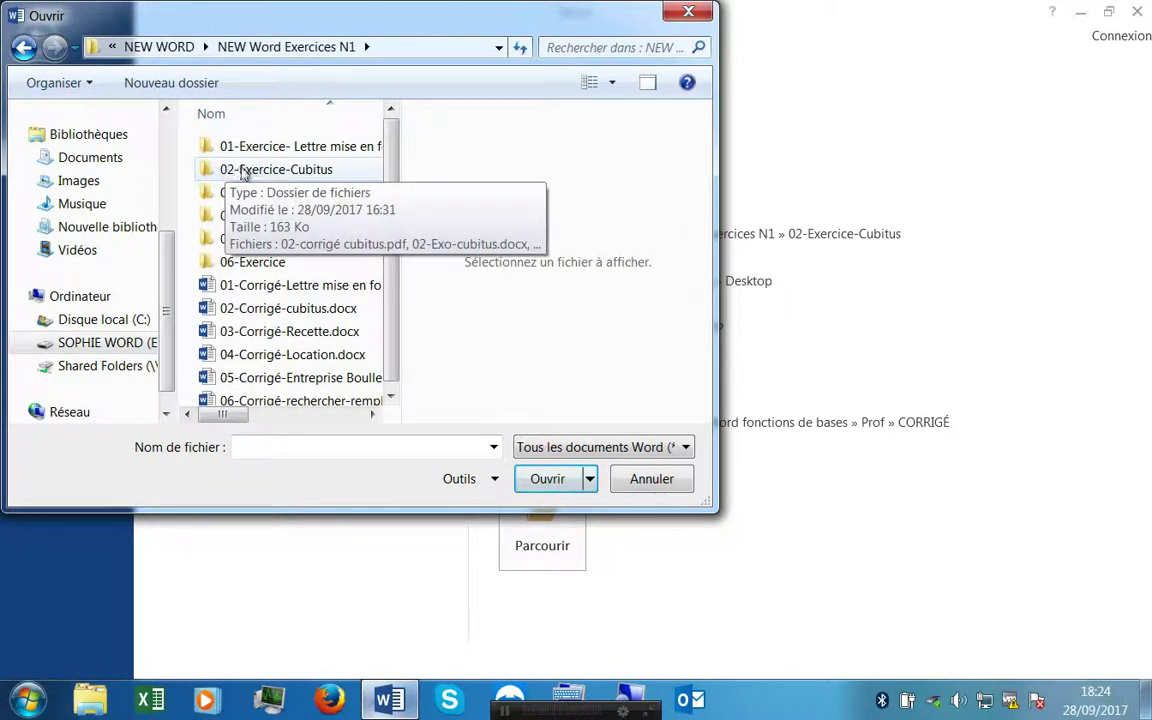
click(286, 176)
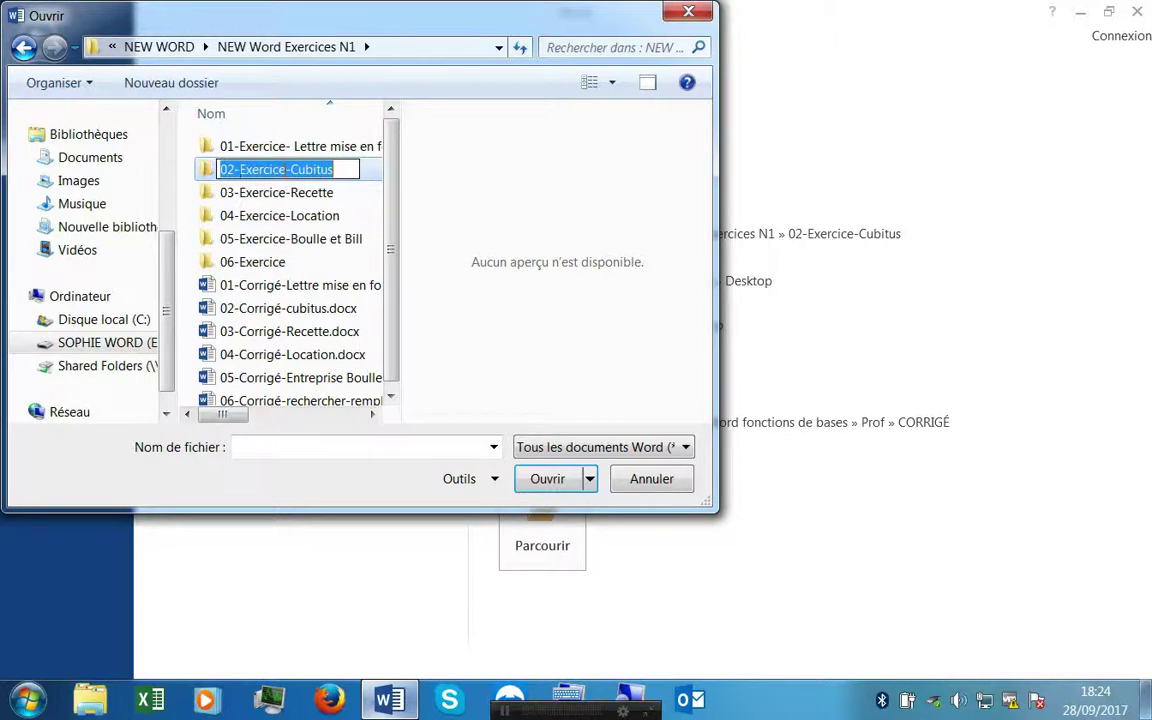
click(205, 173)
double_click(205, 173)
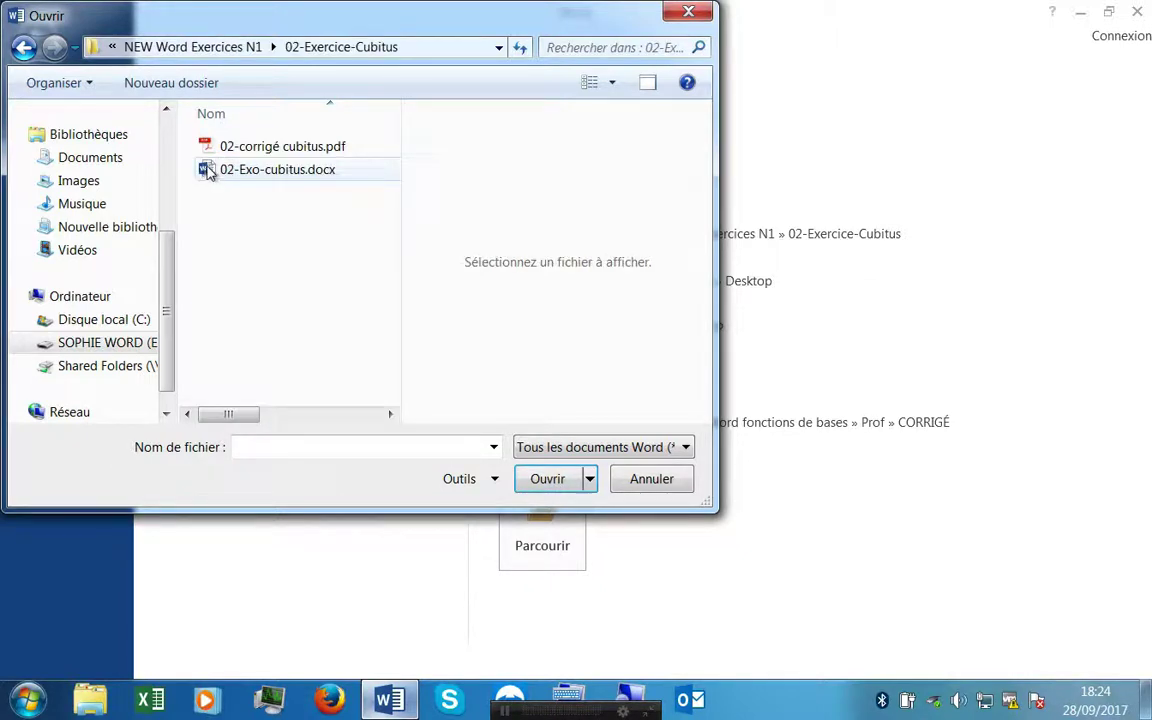
click(207, 172)
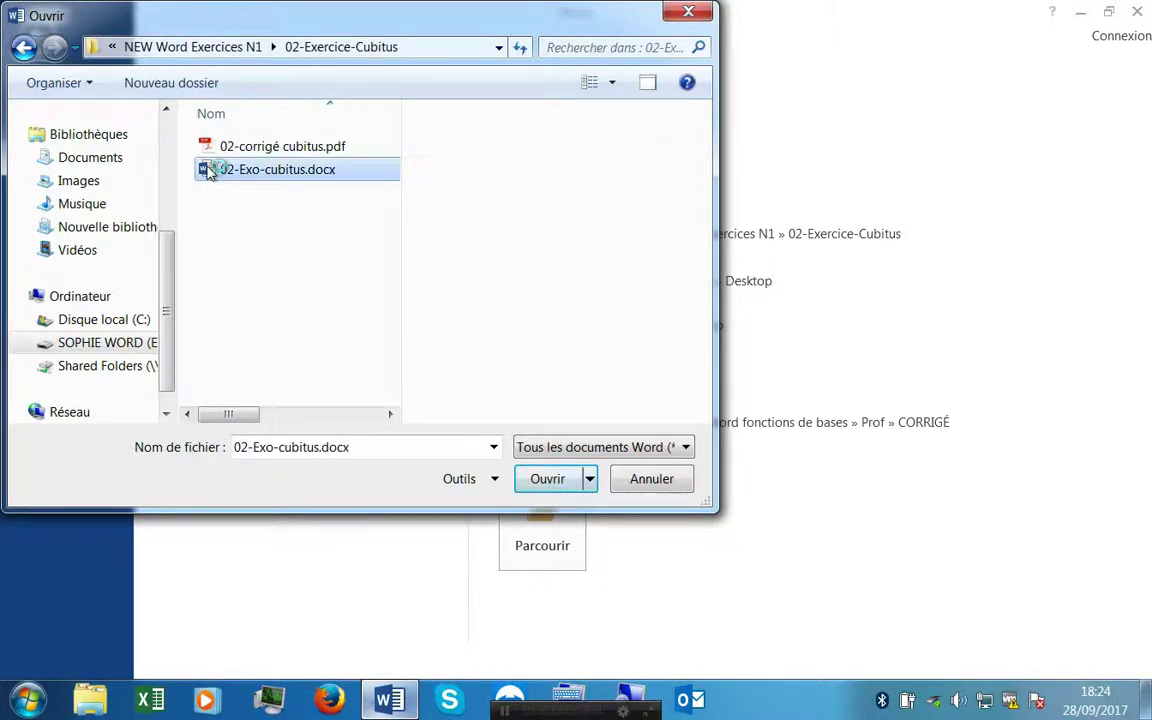
click(545, 479)
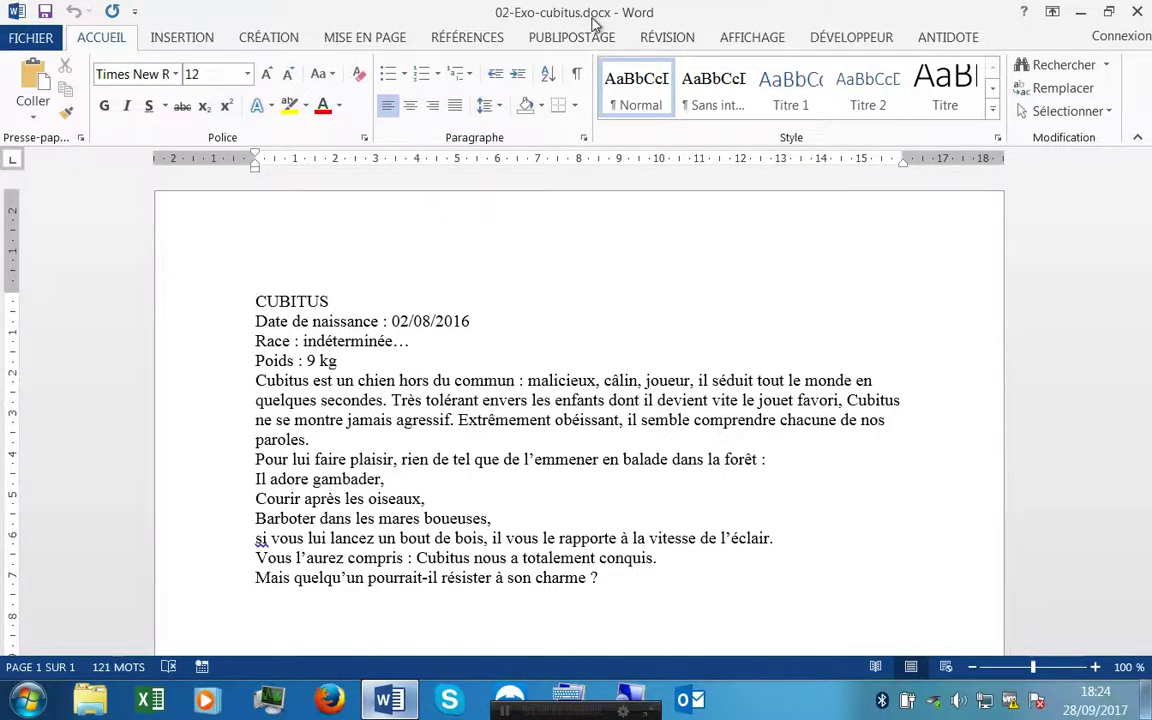
Step: Check the document's file information and display the formatting marks in the text, selecting the one after the title
click(17, 36)
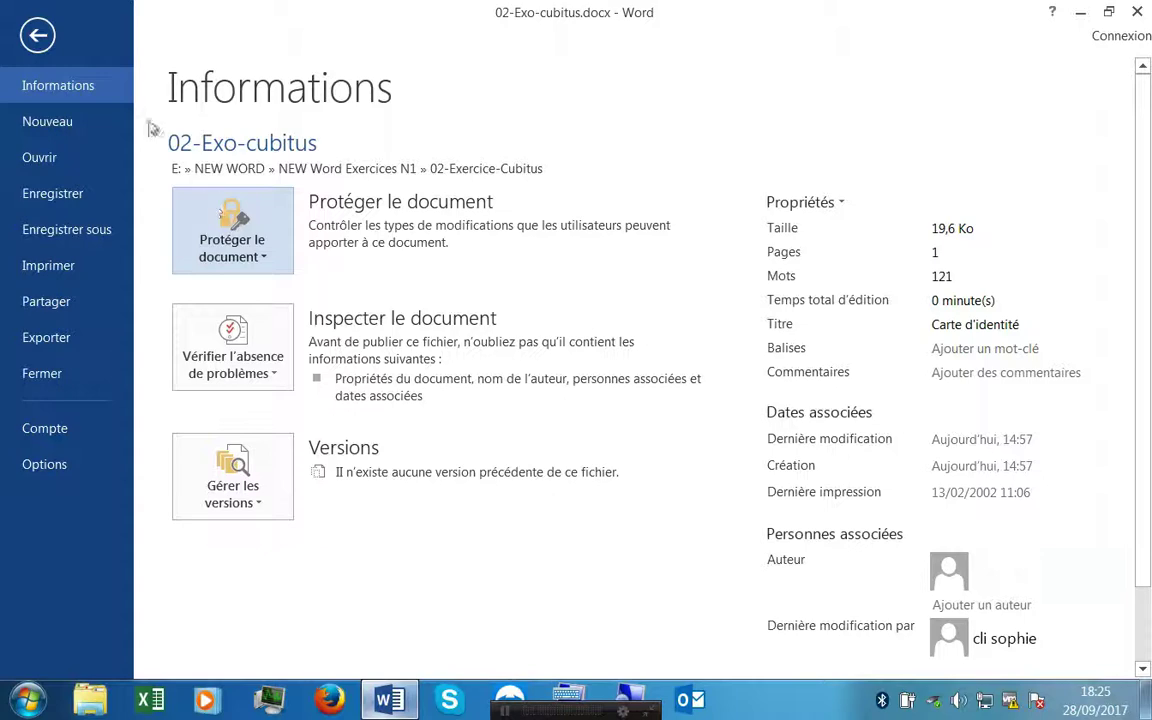
click(38, 36)
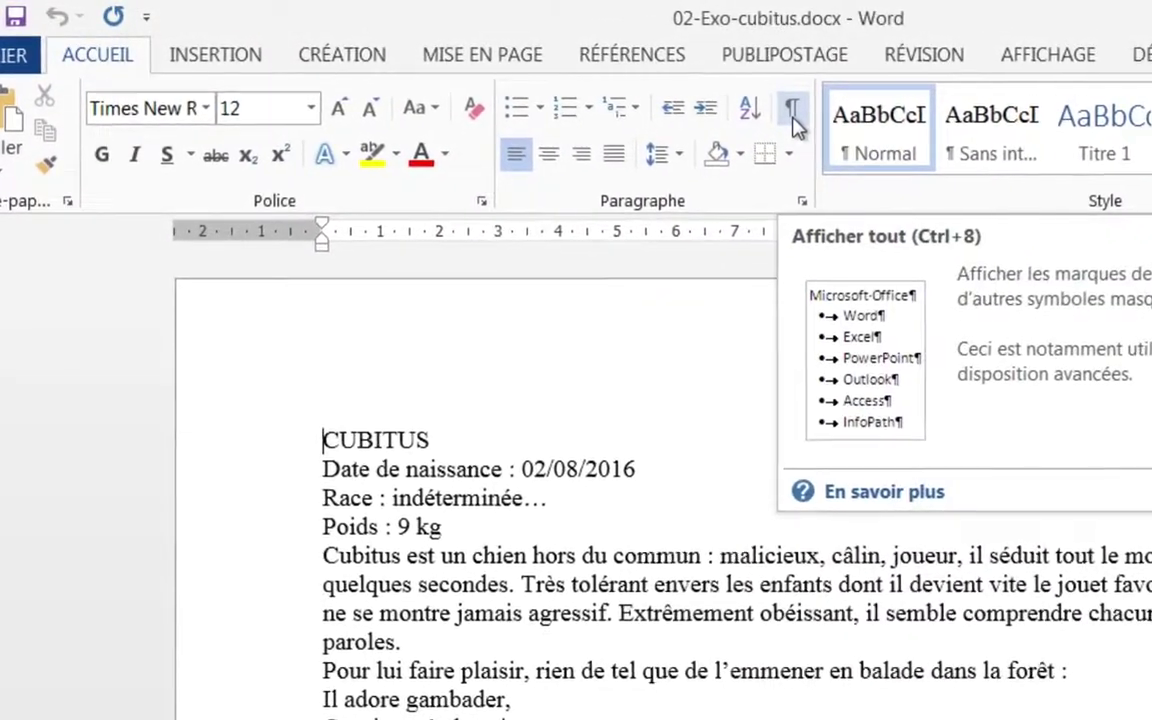
click(831, 118)
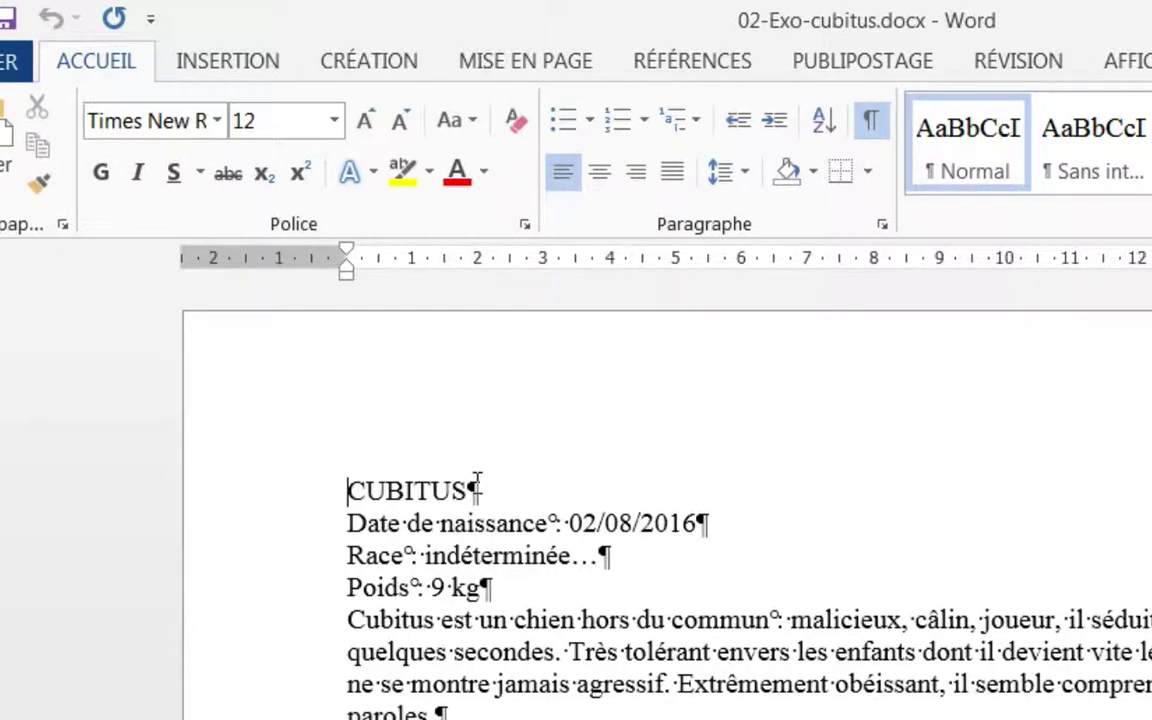
click(474, 489)
drag(477, 489, 489, 488)
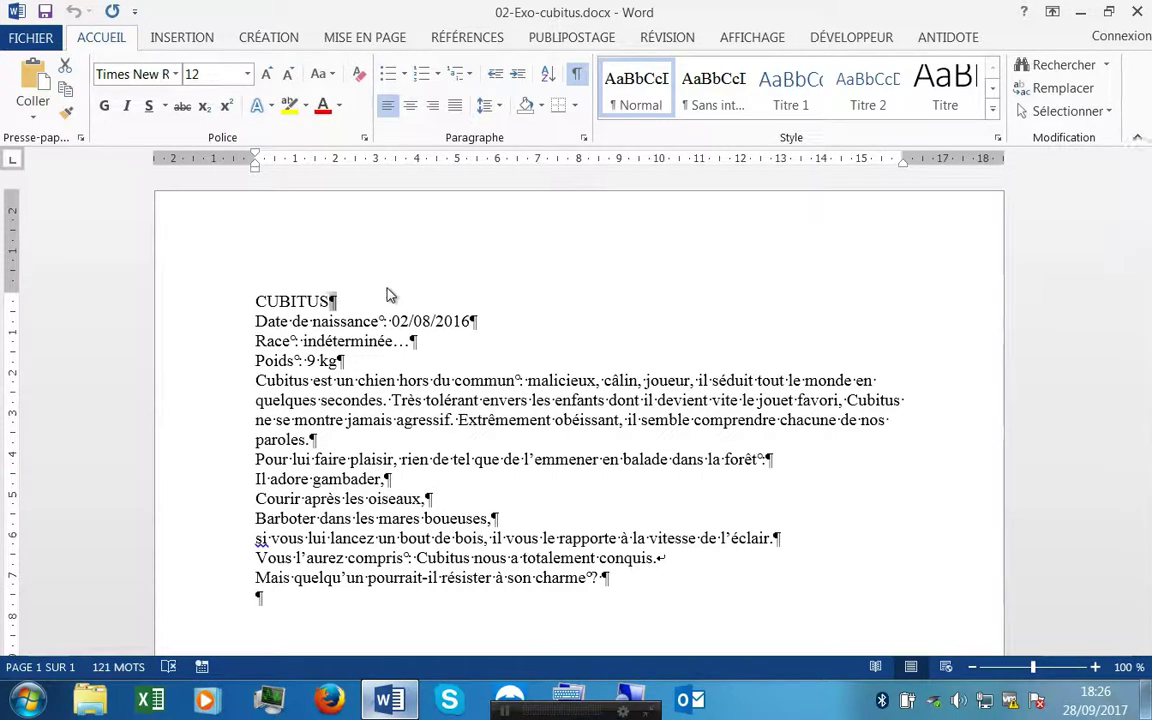
Step: Centre the CUBITUS title line and set its font to Goudy Stout at size 18
click(181, 303)
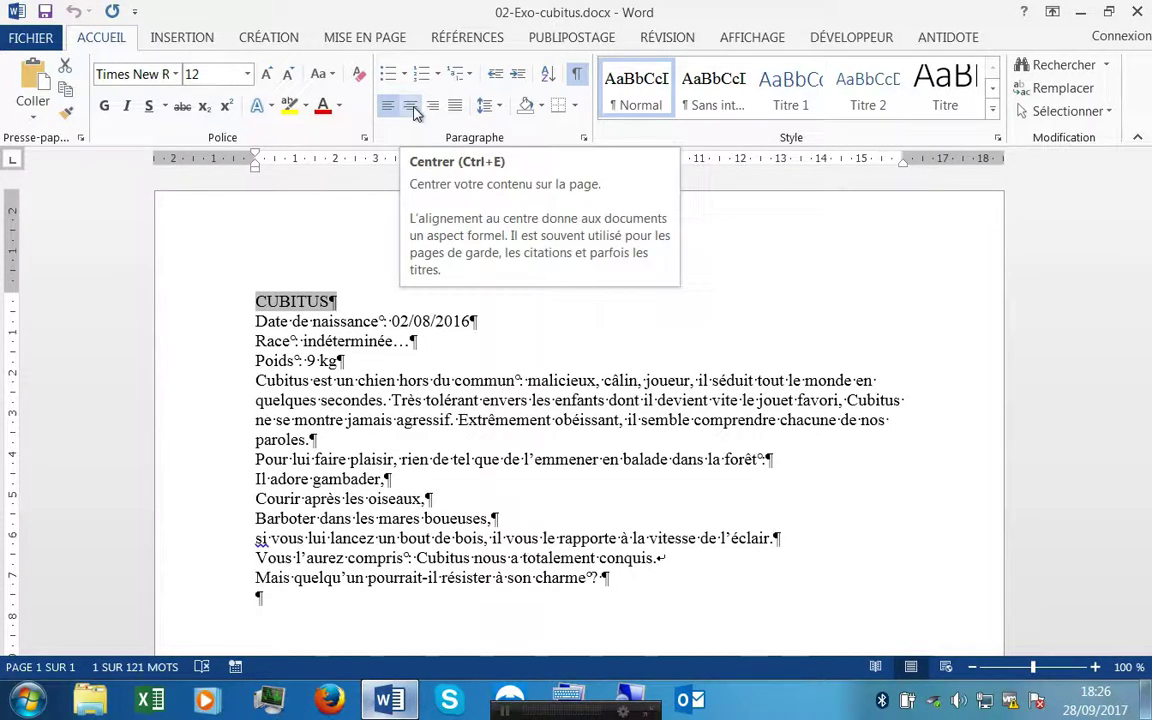
click(412, 107)
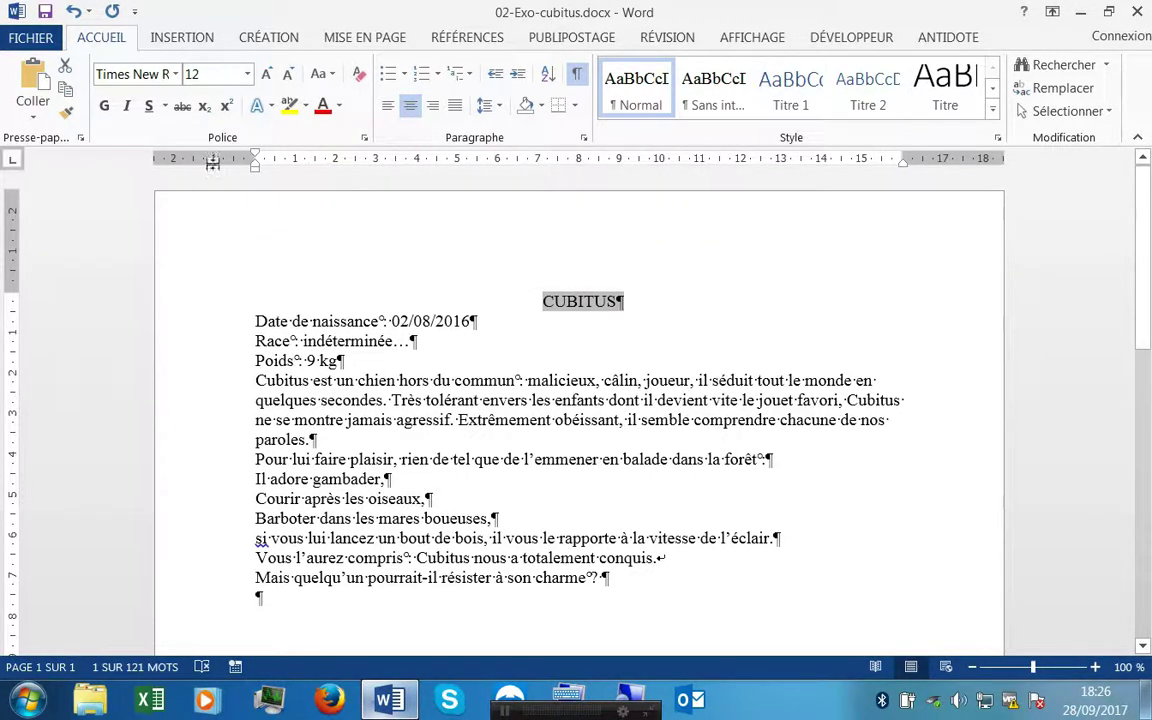
click(176, 76)
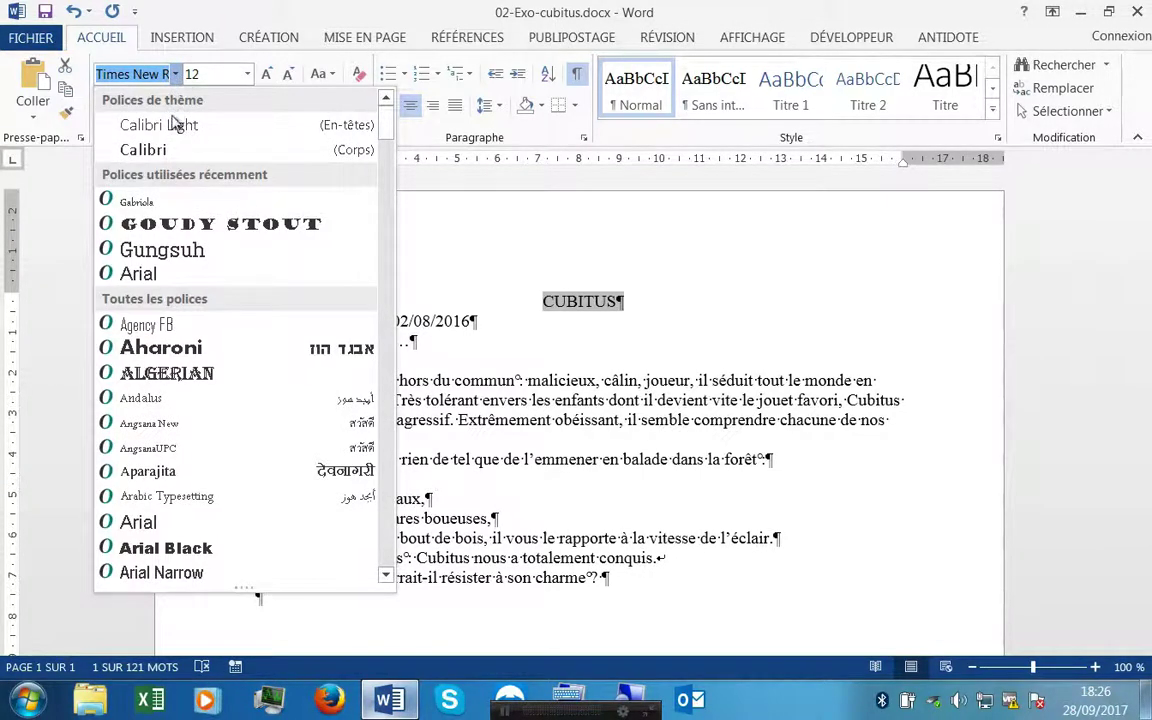
click(181, 226)
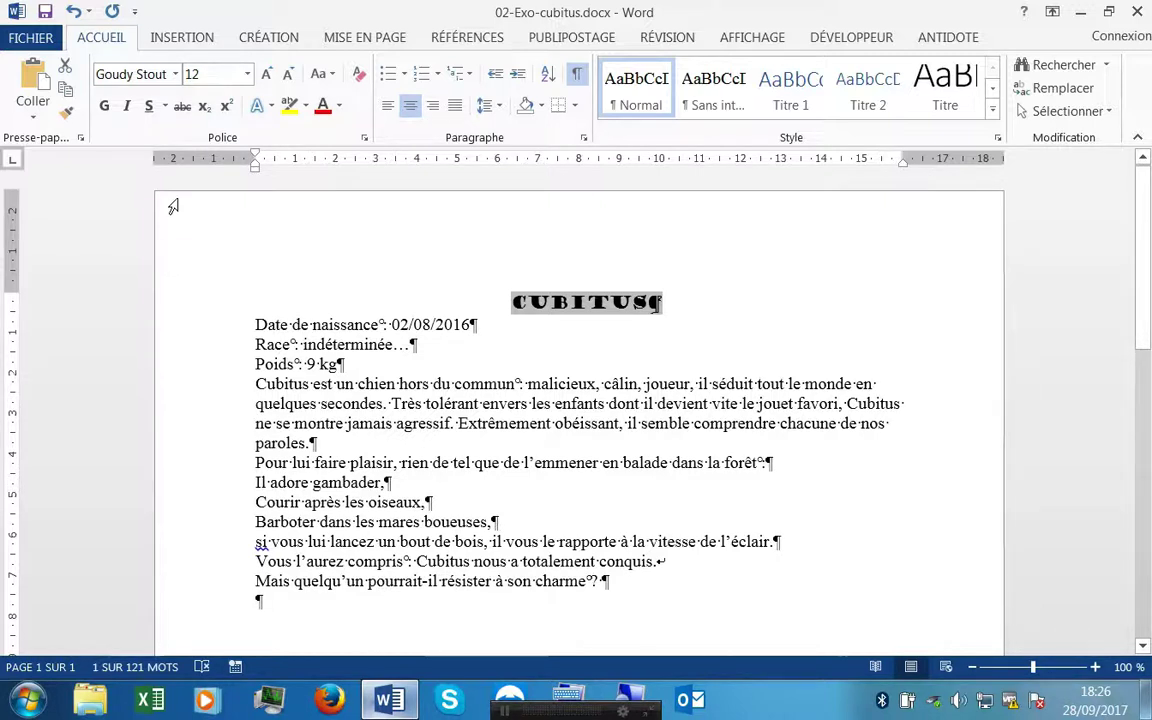
click(248, 76)
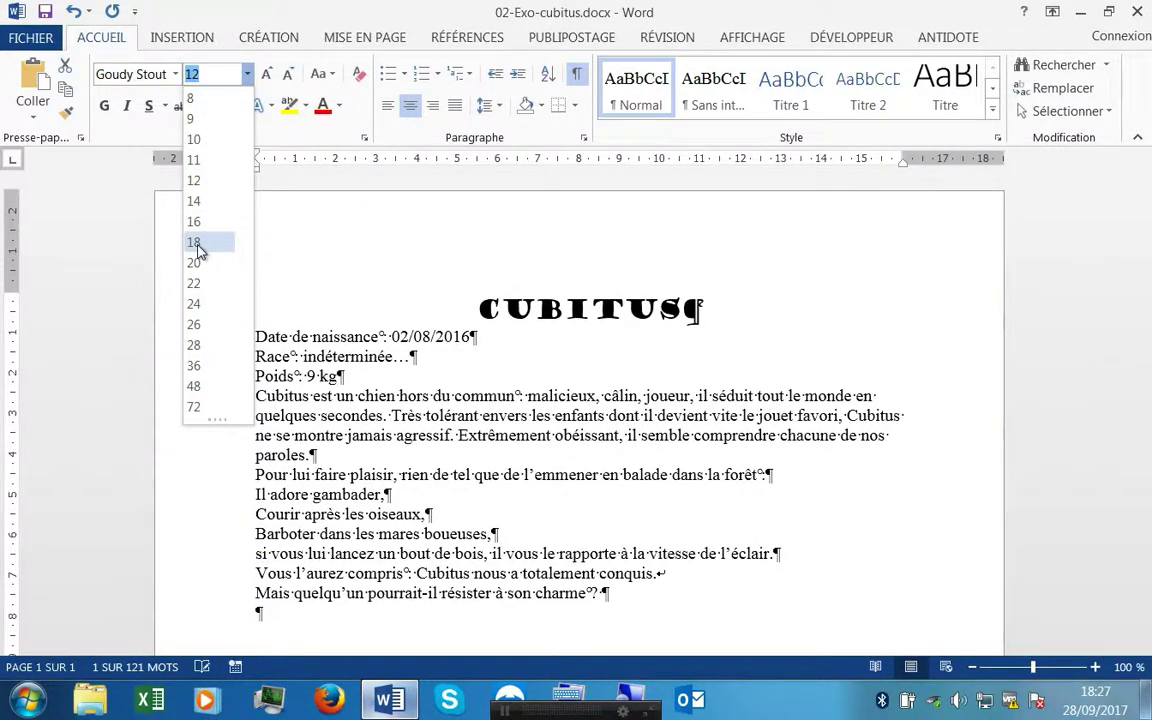
click(195, 244)
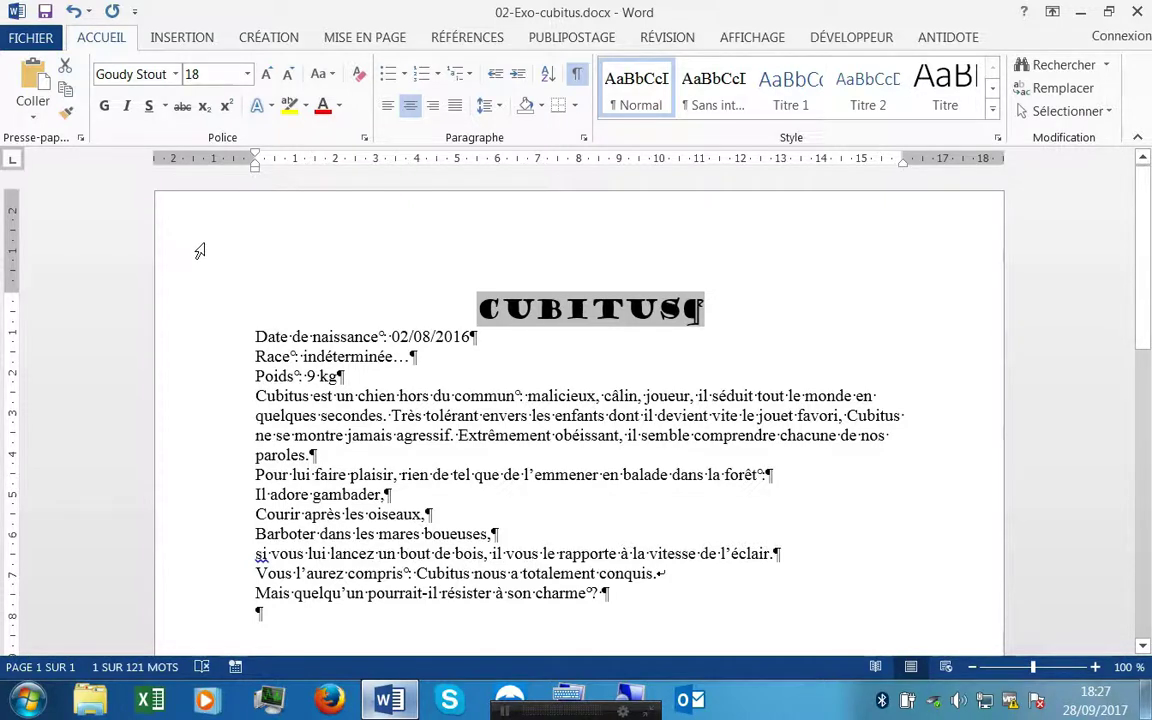
Step: Frame the CUBITUS title paragraph with outside borders and fill it with grey shading
click(579, 108)
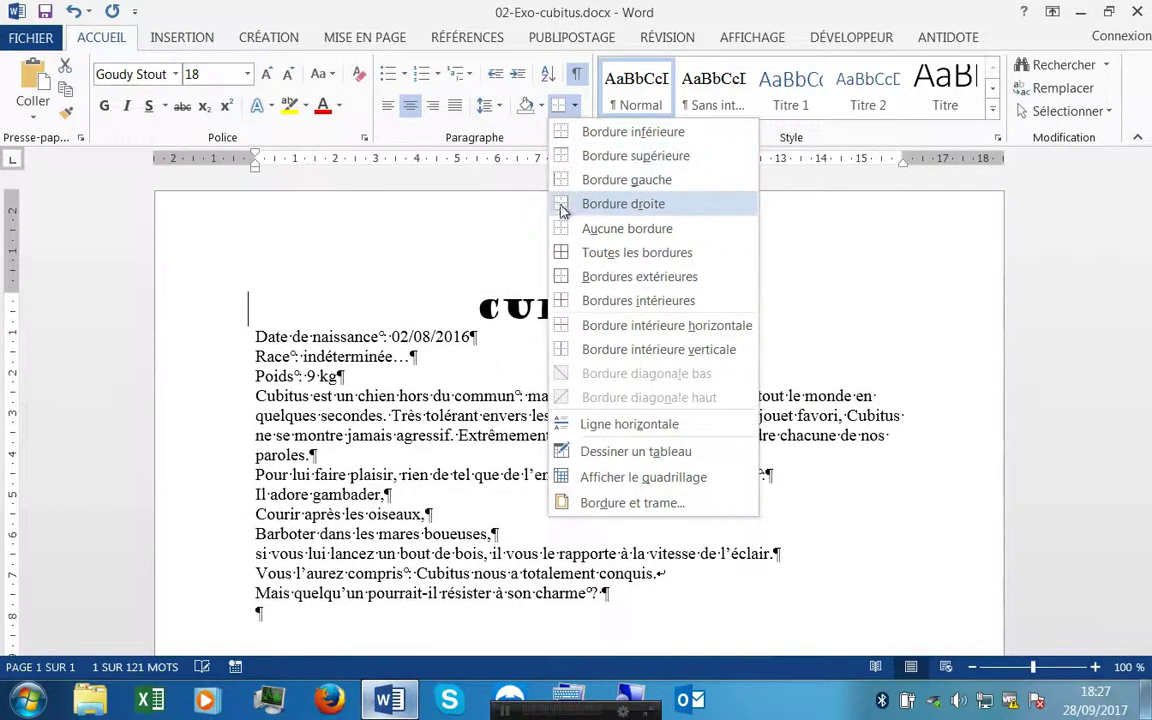
click(565, 277)
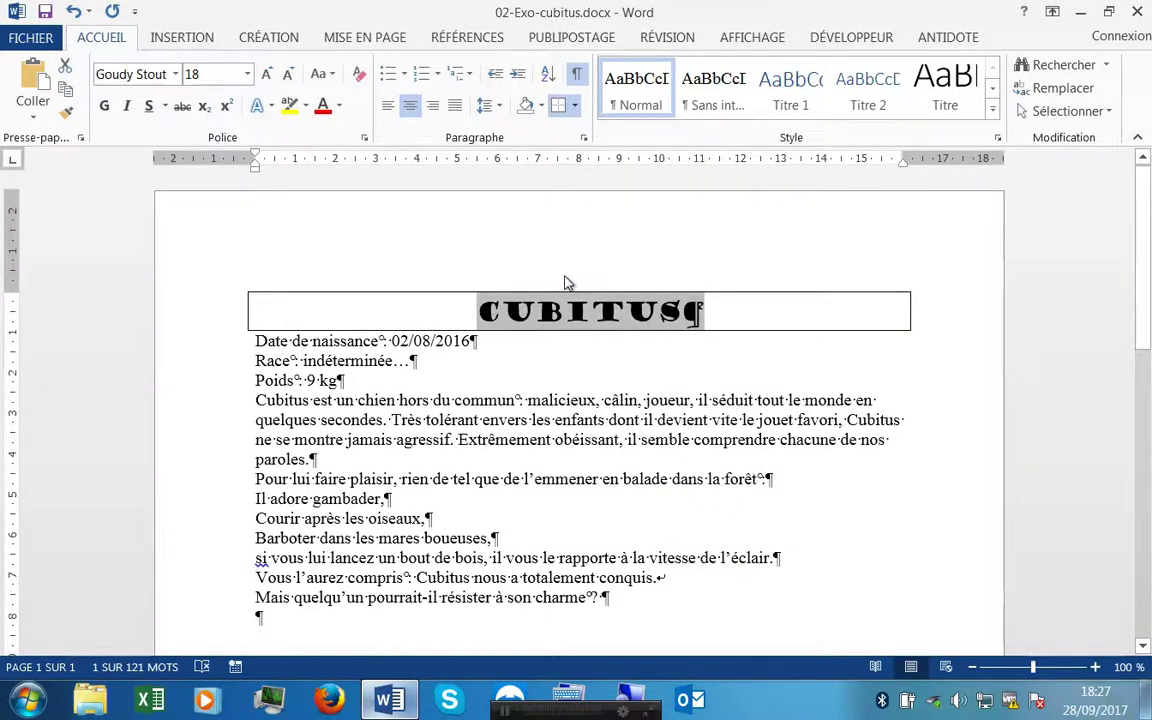
click(543, 106)
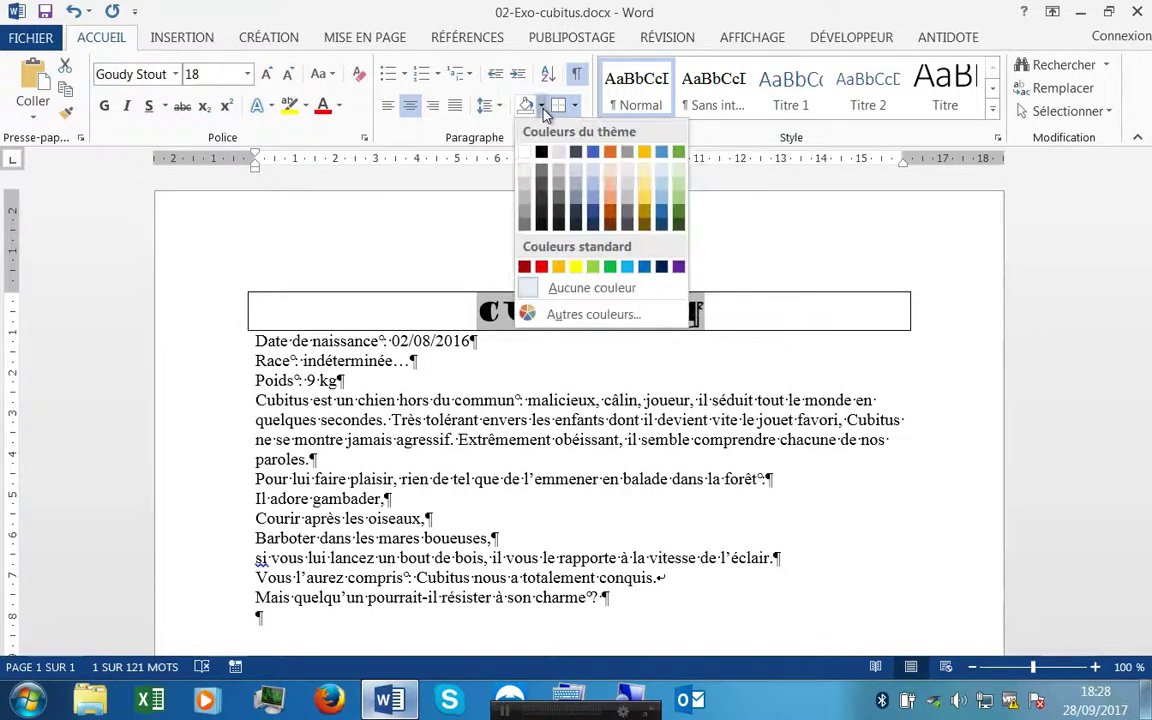
click(527, 200)
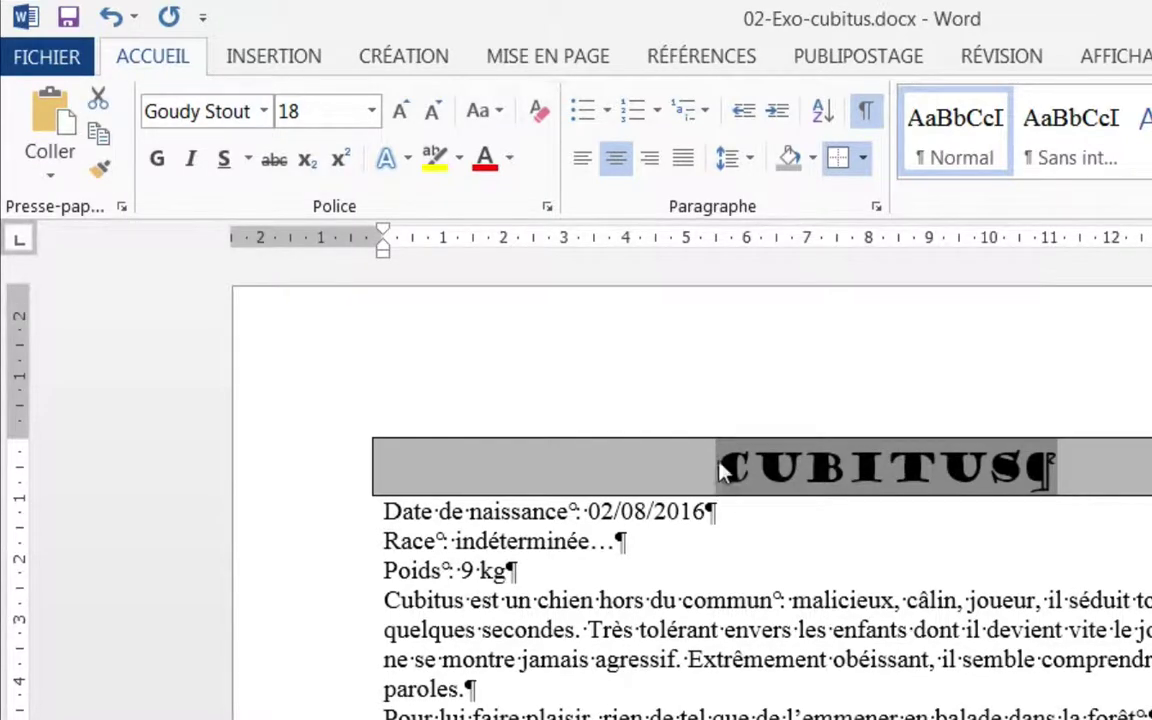
Step: Colour the first letter C and the third letter B of the CUBITUS title white
click(720, 472)
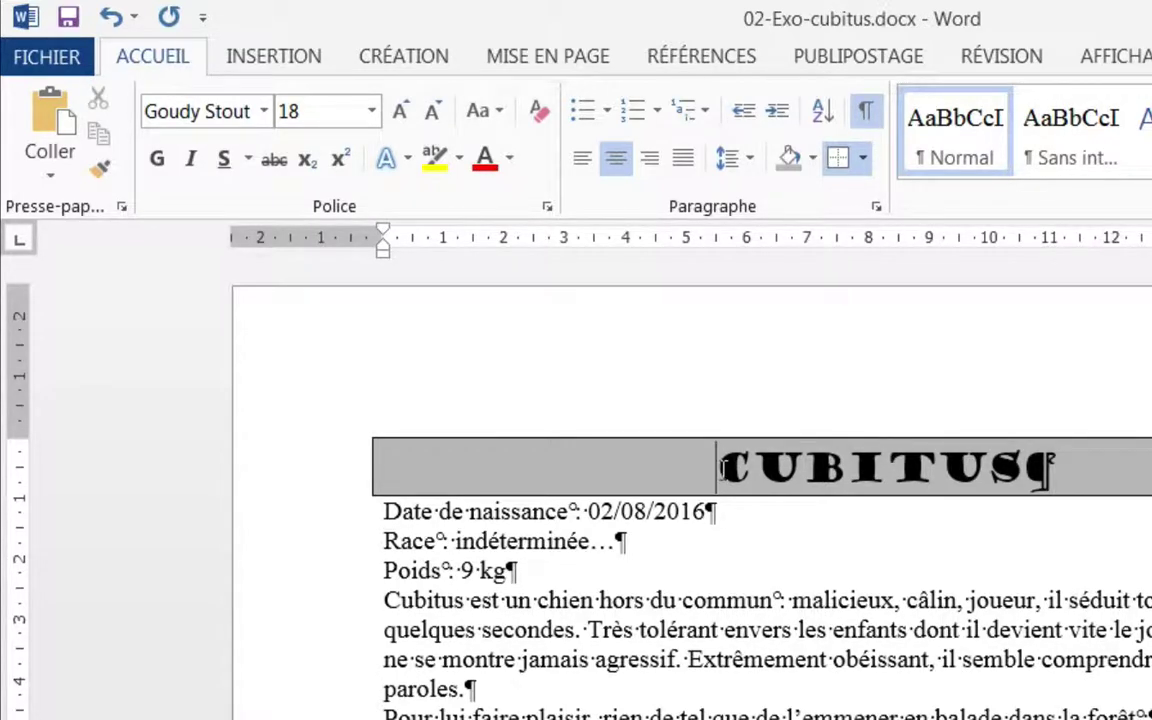
drag(722, 467, 755, 467)
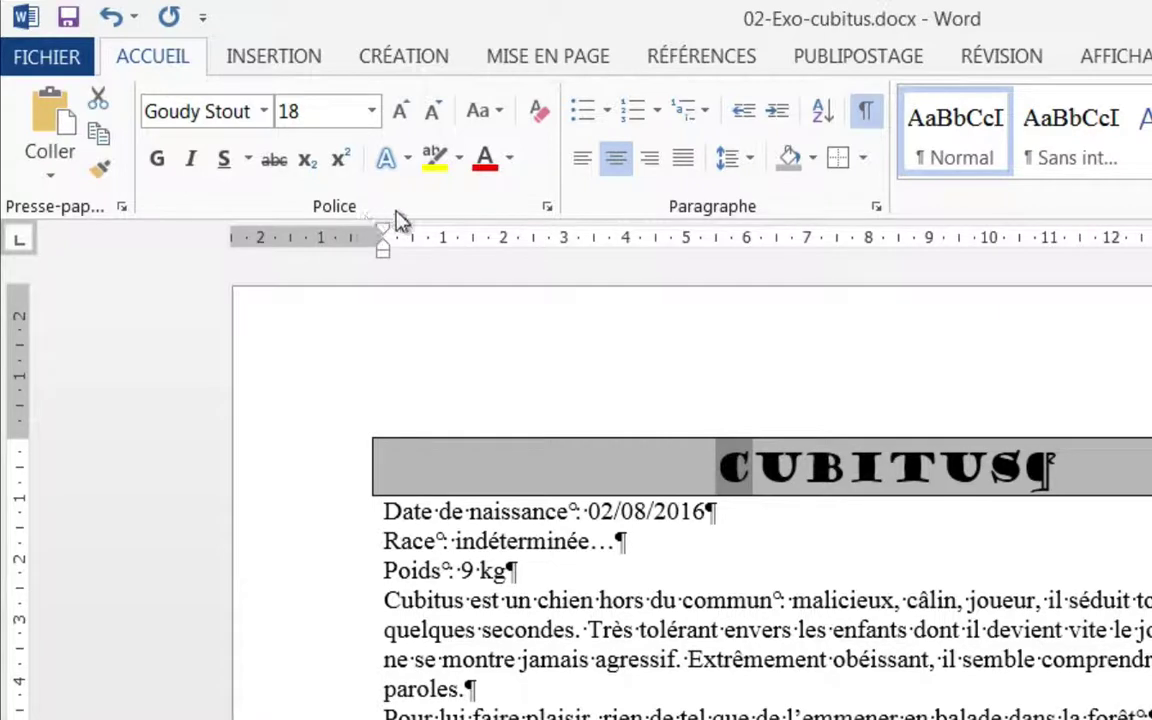
click(510, 162)
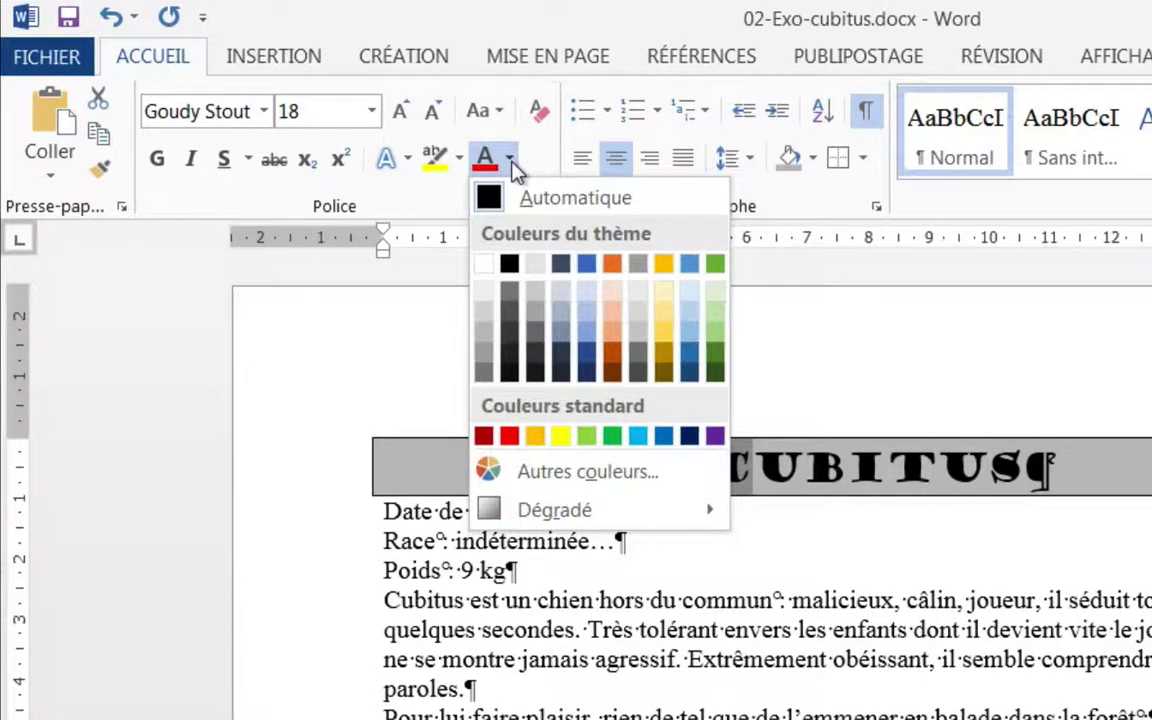
click(484, 262)
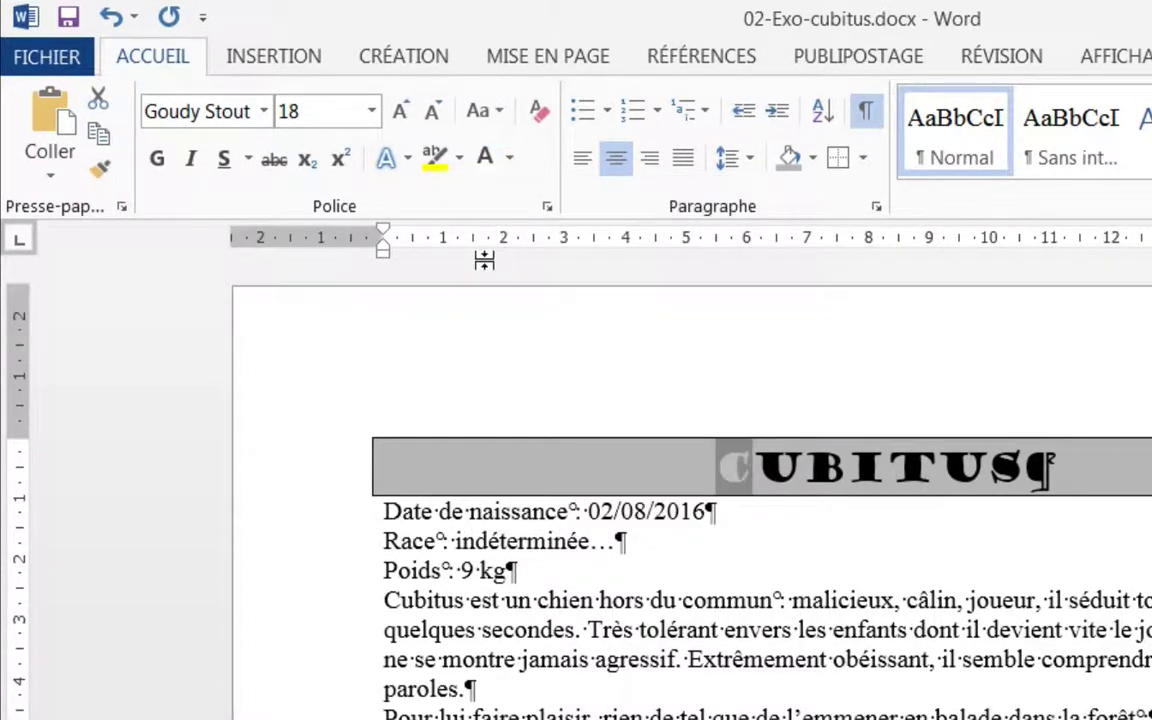
click(812, 474)
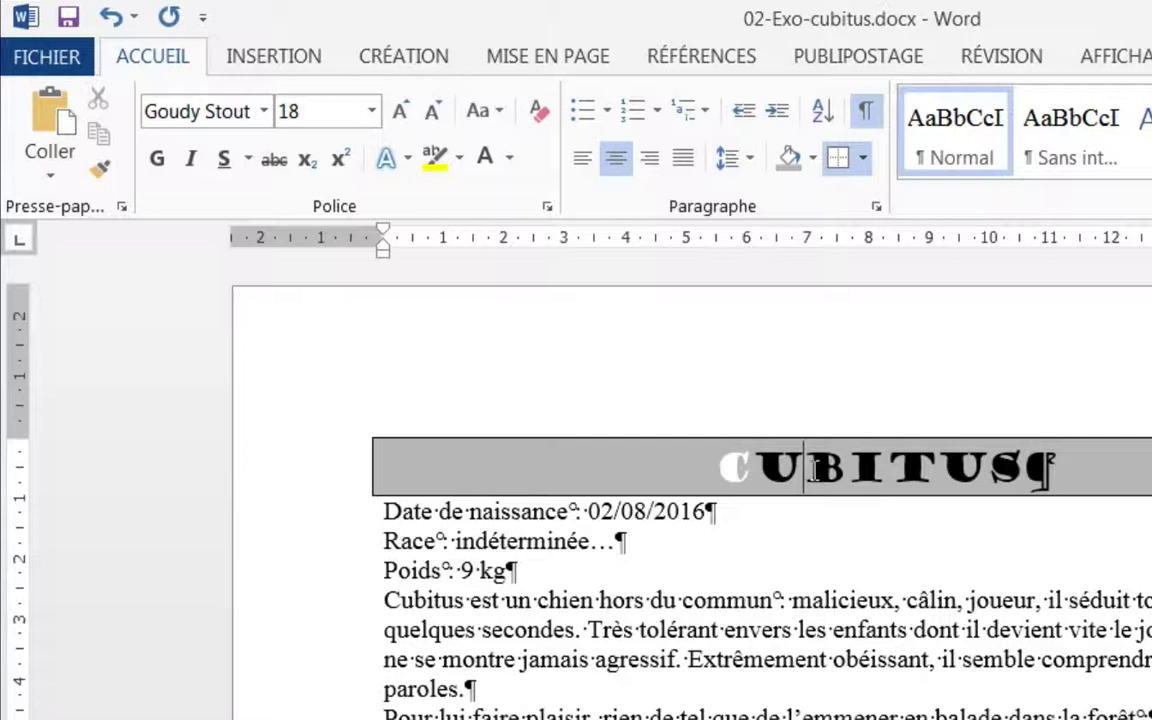
key(shift+Right)
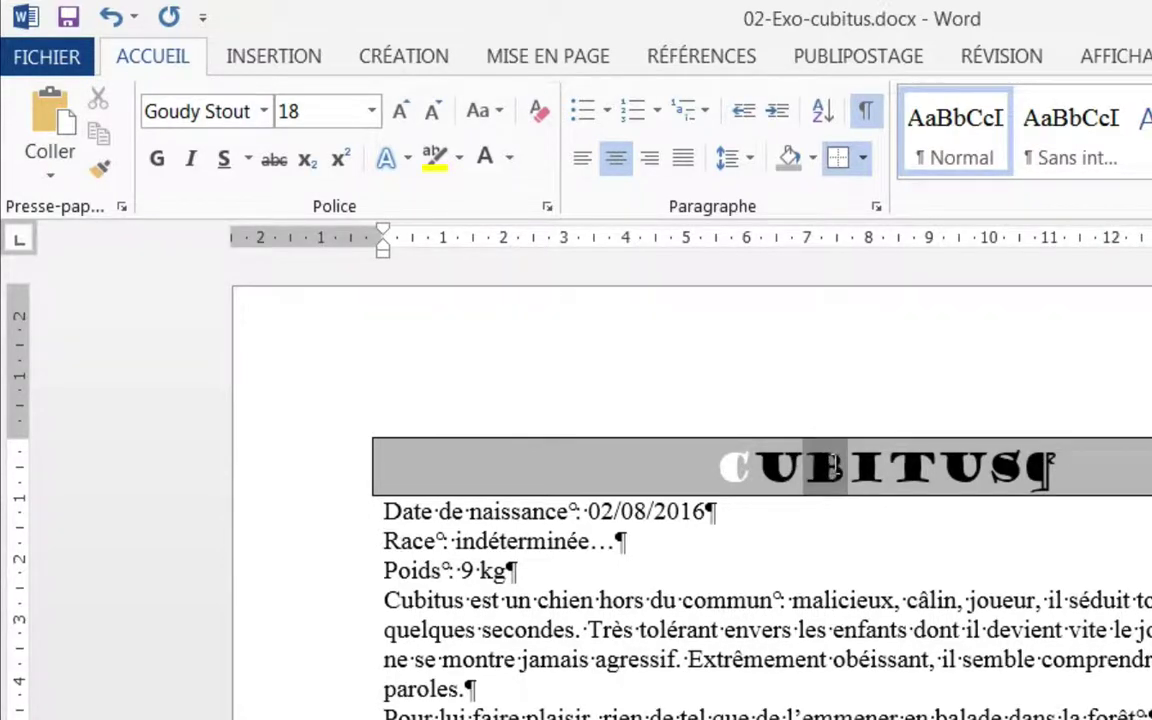
click(487, 157)
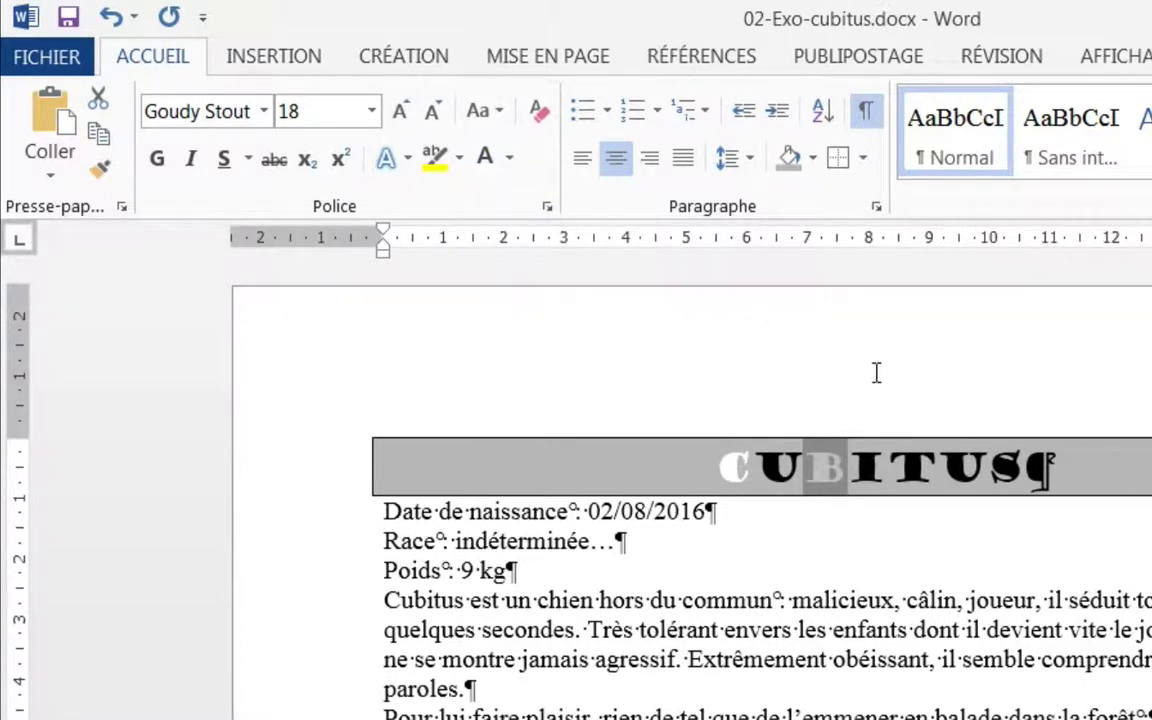
Step: Apply the same white font colour to the letters T and S of the CUBITUS title
click(894, 458)
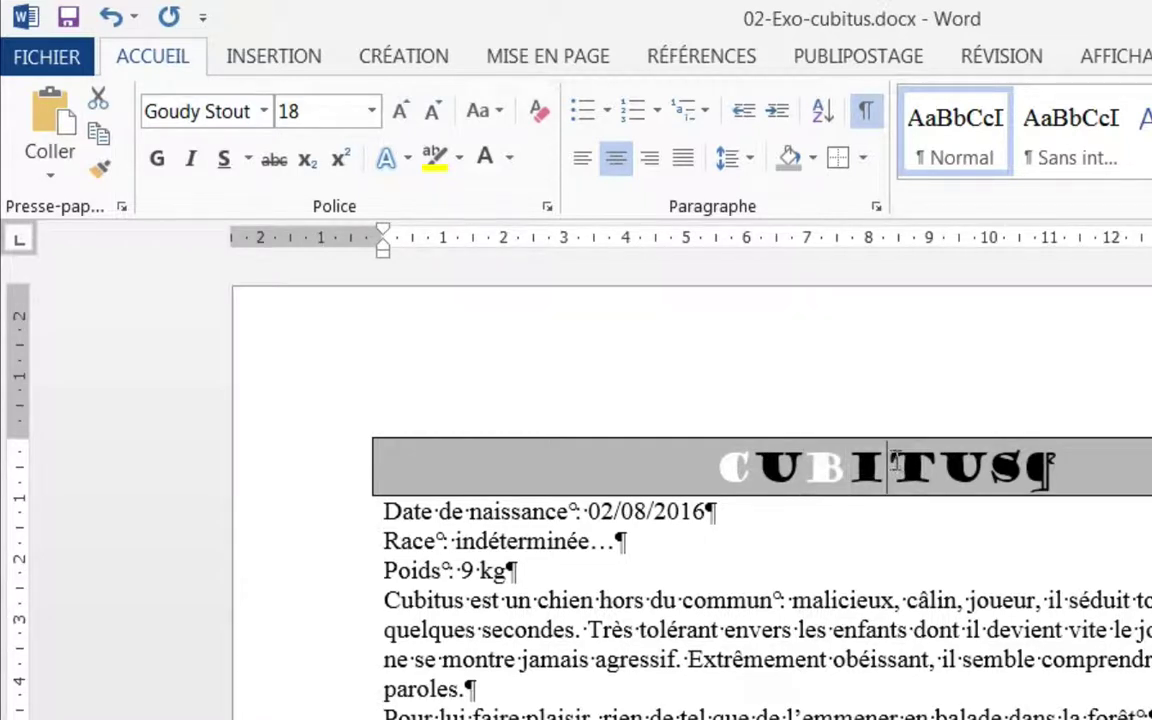
drag(894, 462, 943, 462)
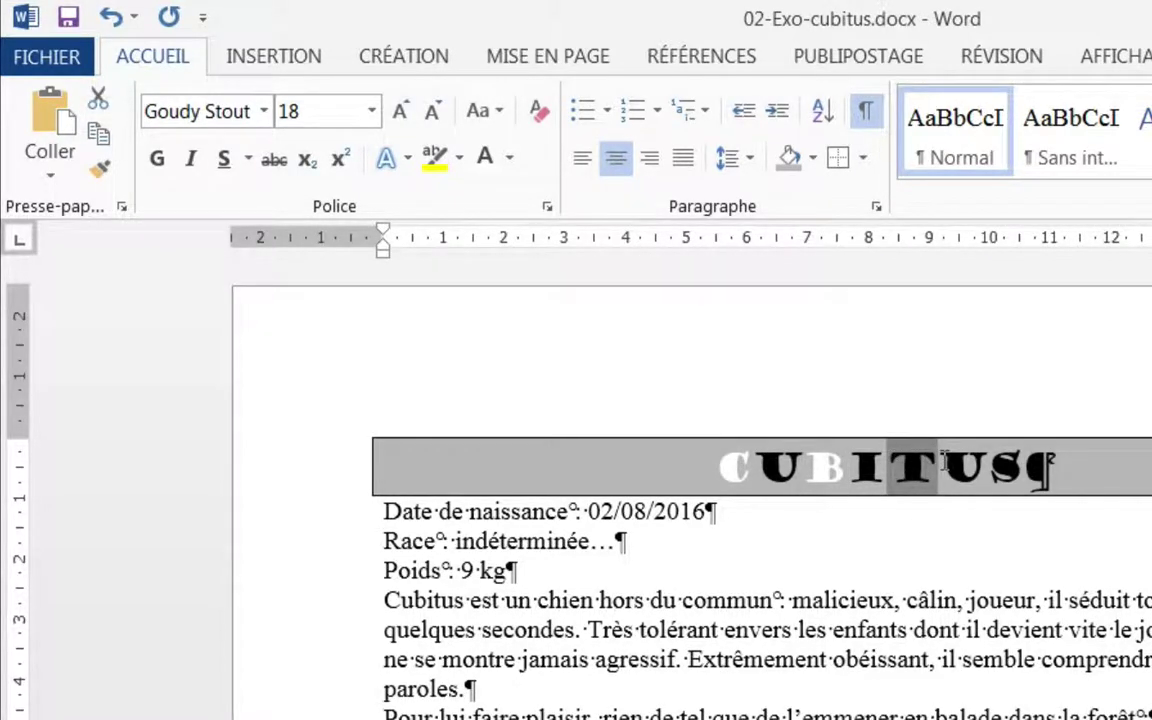
click(488, 159)
click(990, 466)
key(shift+Right)
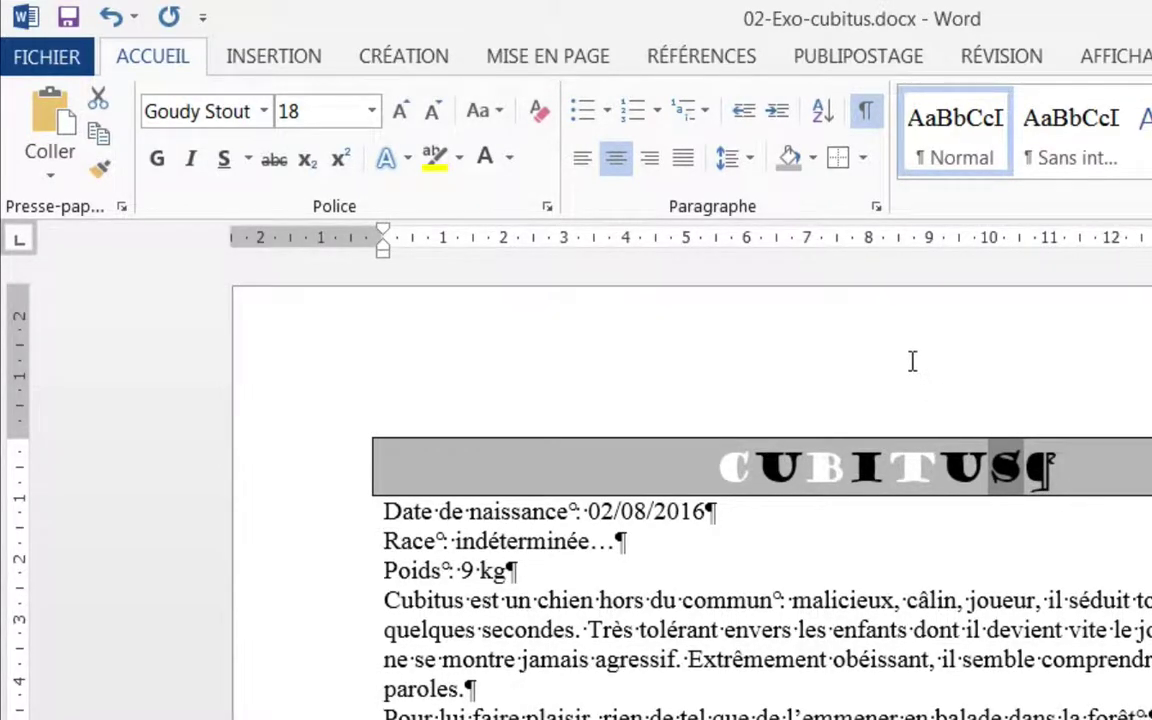
click(486, 162)
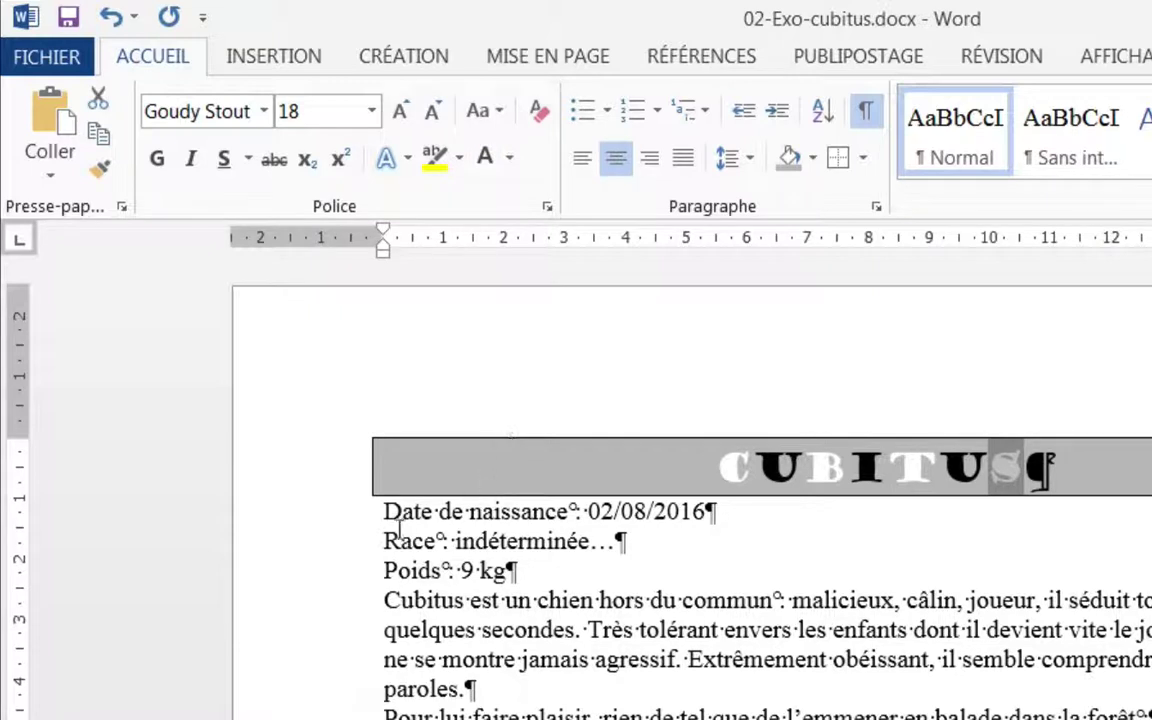
Step: Make the label "Date de naissance :" bold, leaving the date after it in regular type
drag(370, 520, 379, 590)
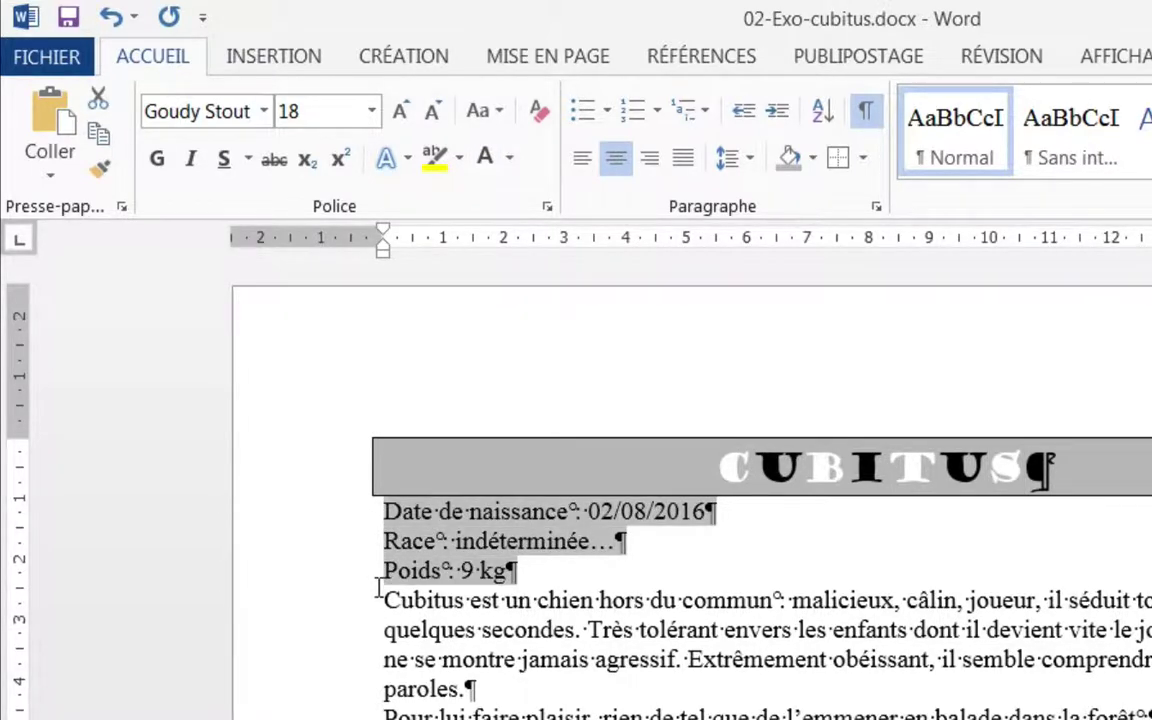
click(385, 512)
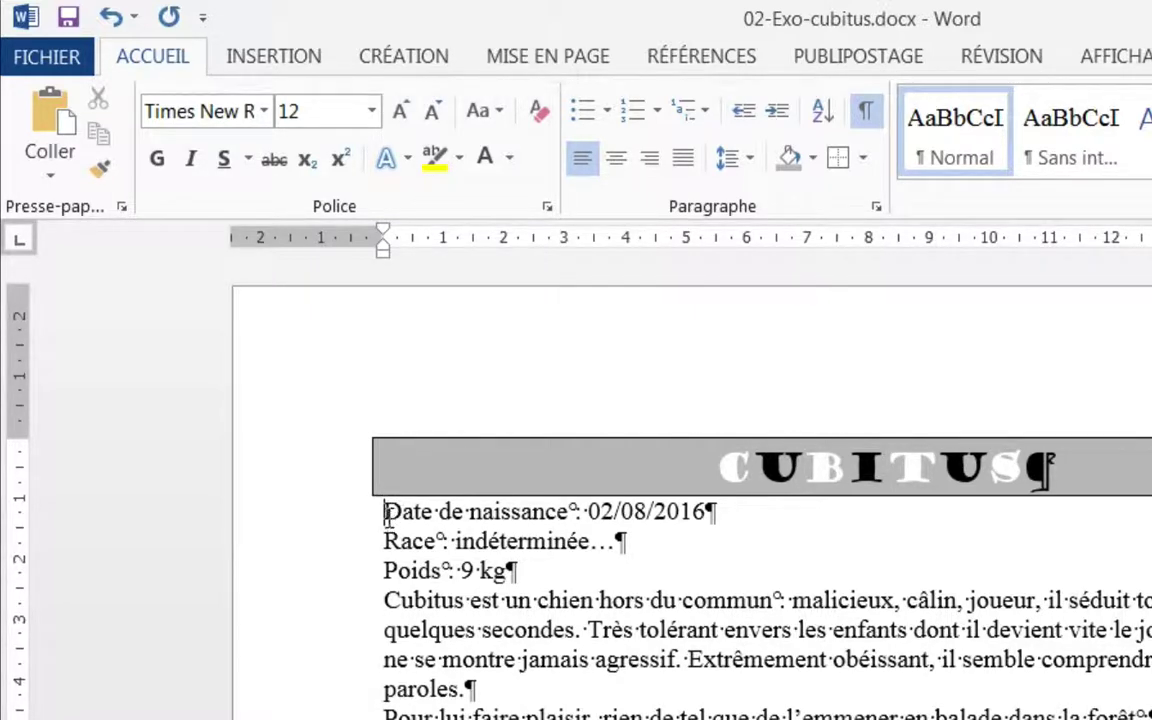
drag(392, 511, 580, 511)
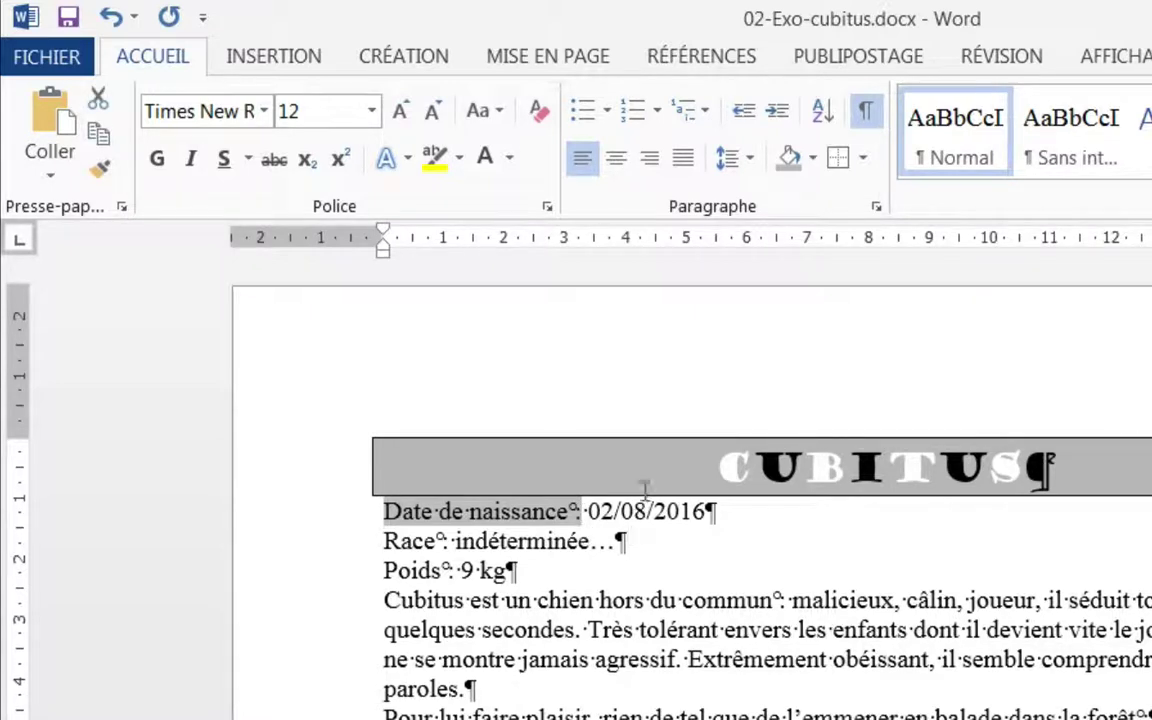
click(162, 167)
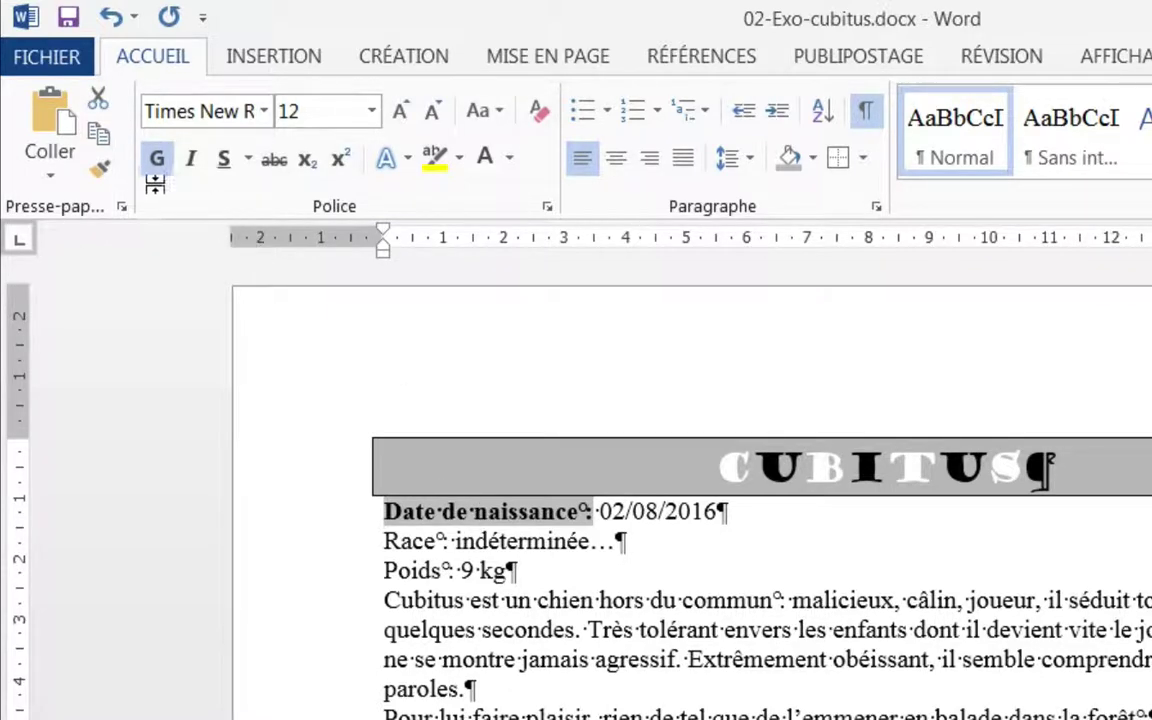
Step: Copy the bold formatting with the format painter onto the labels "Race :" and "Poids :"
click(100, 170)
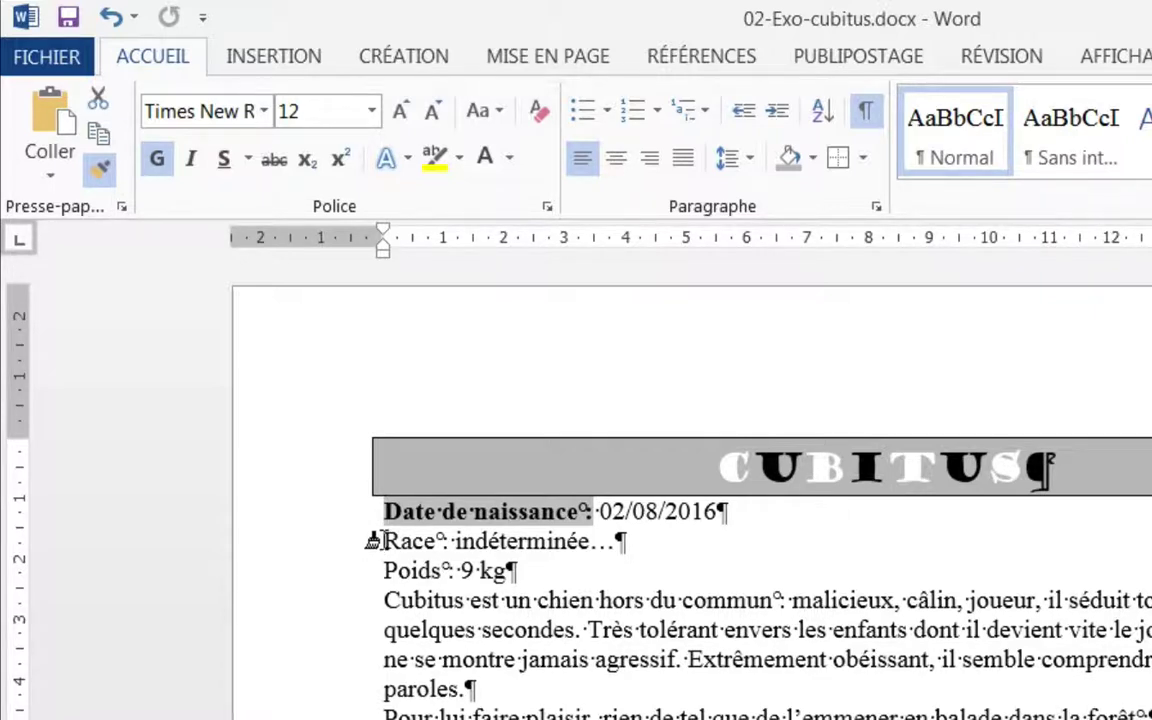
click(373, 541)
drag(373, 541, 452, 545)
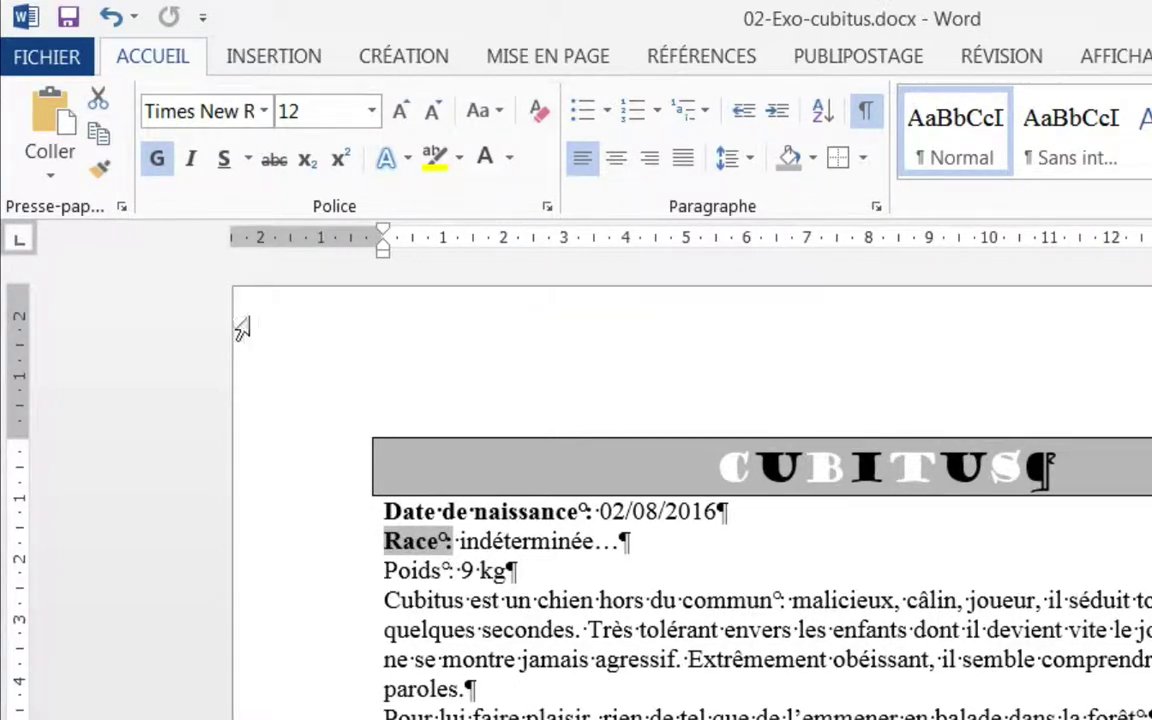
click(104, 170)
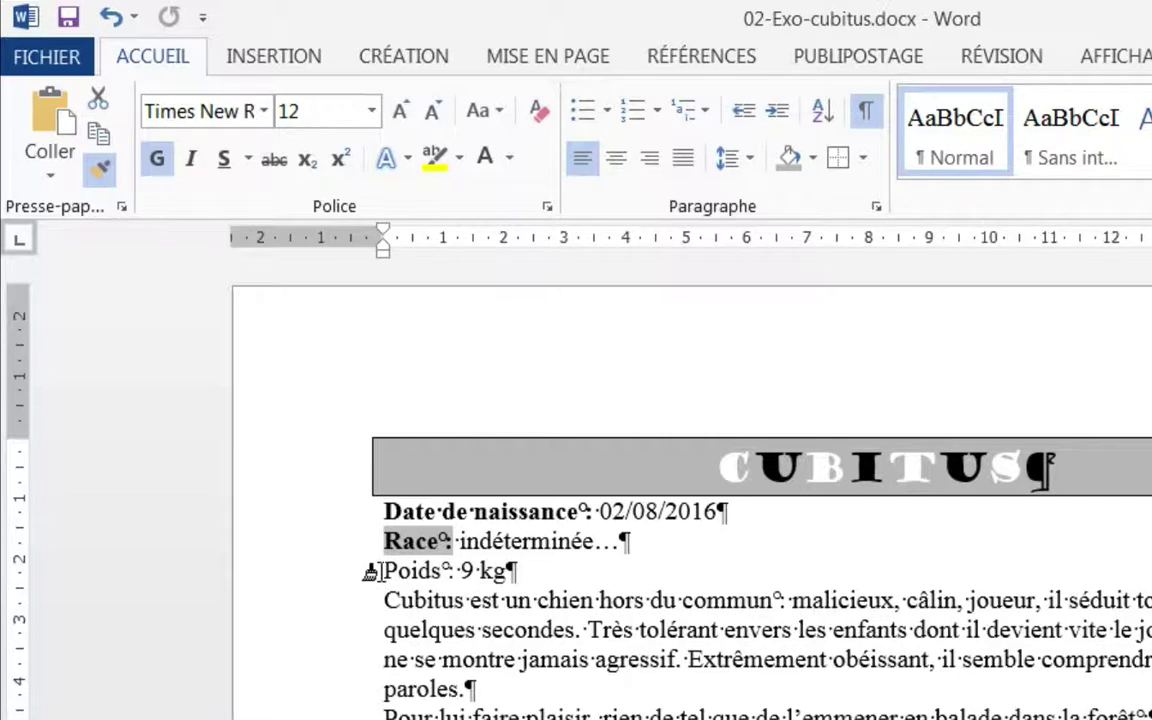
drag(370, 571, 455, 571)
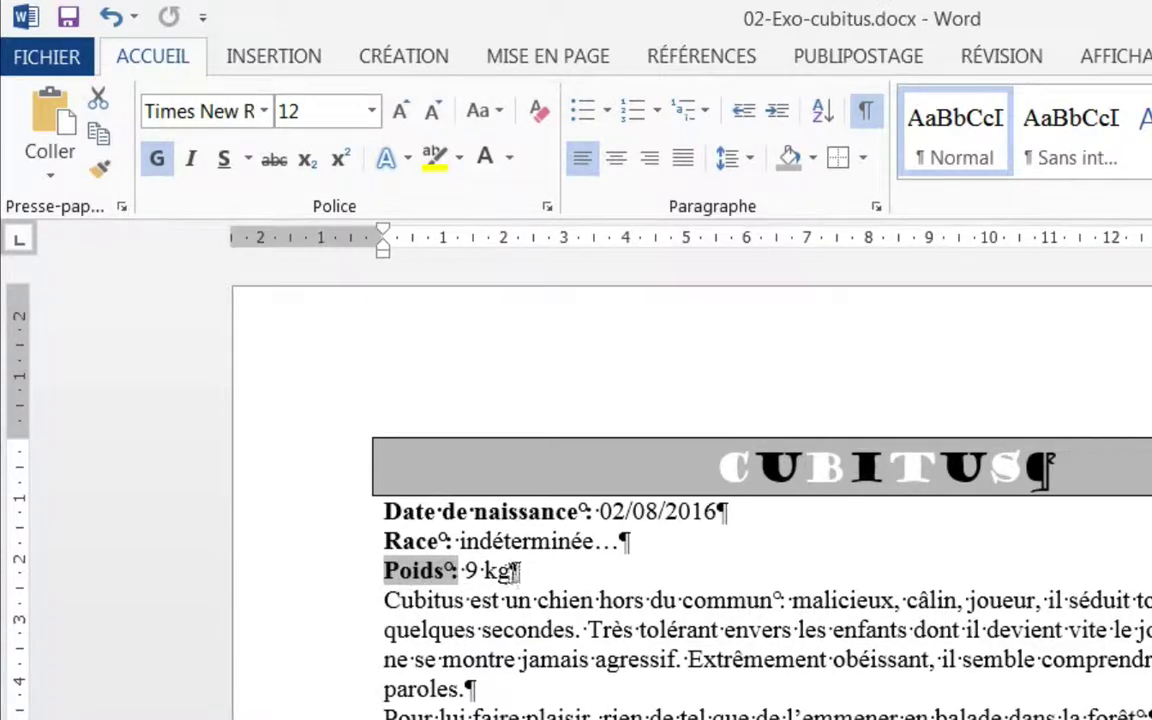
click(383, 602)
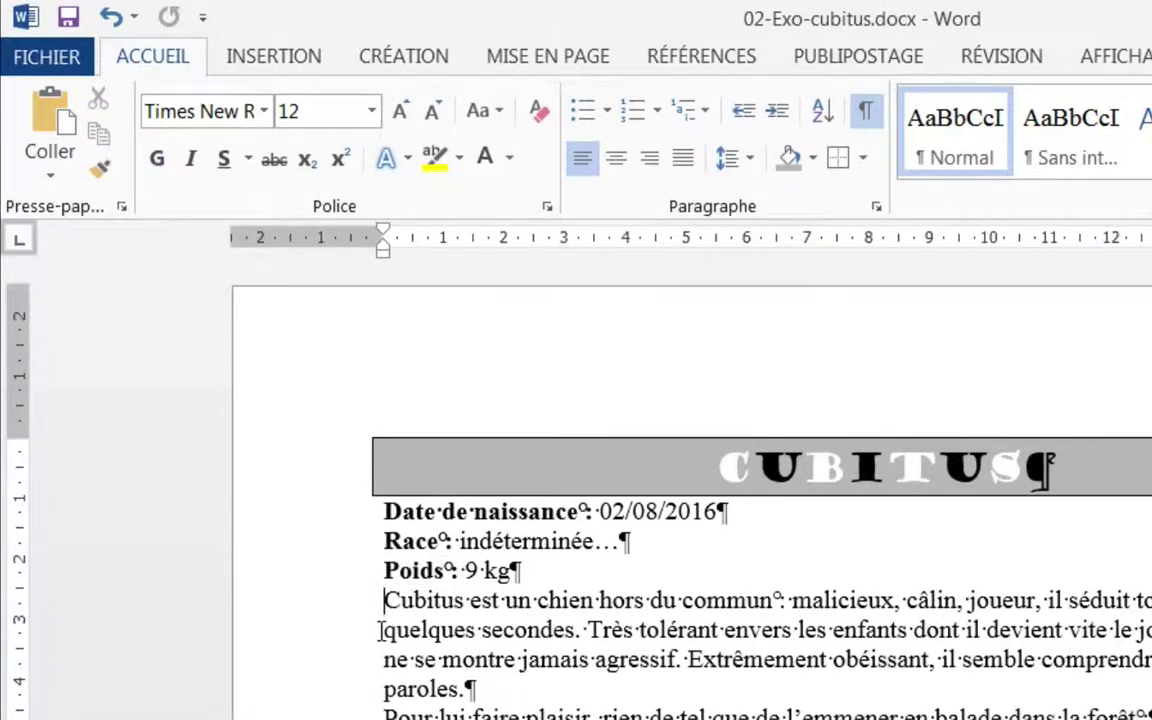
key(Return)
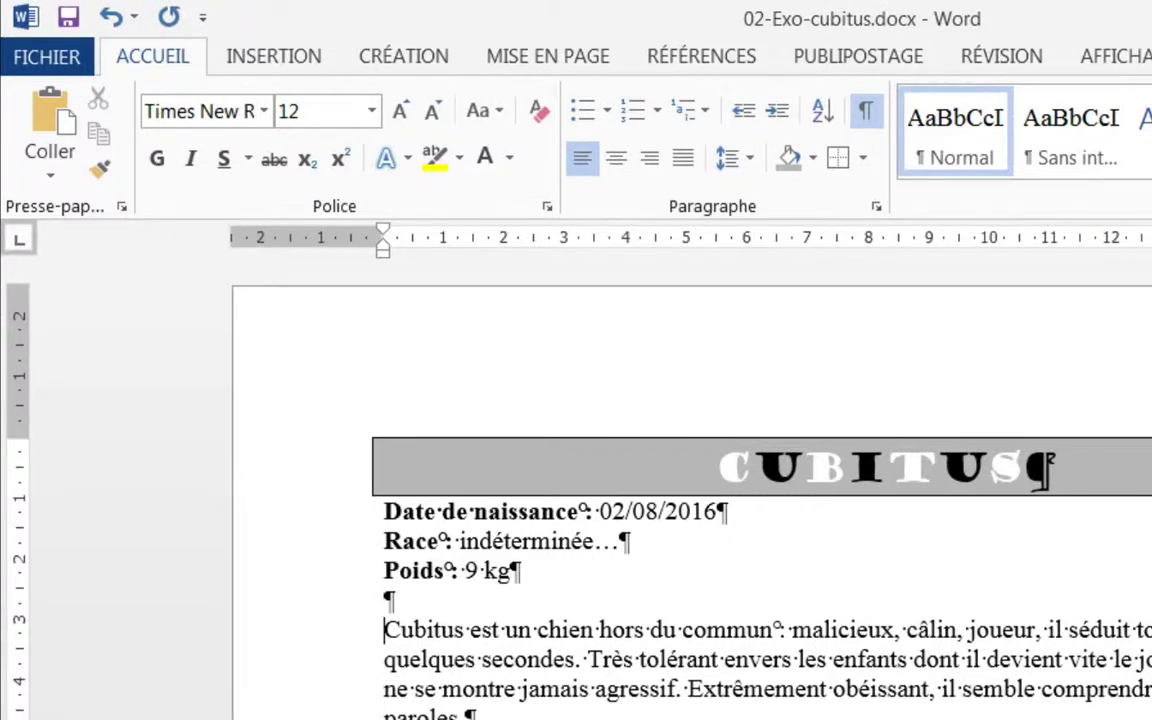
key(BackSpace)
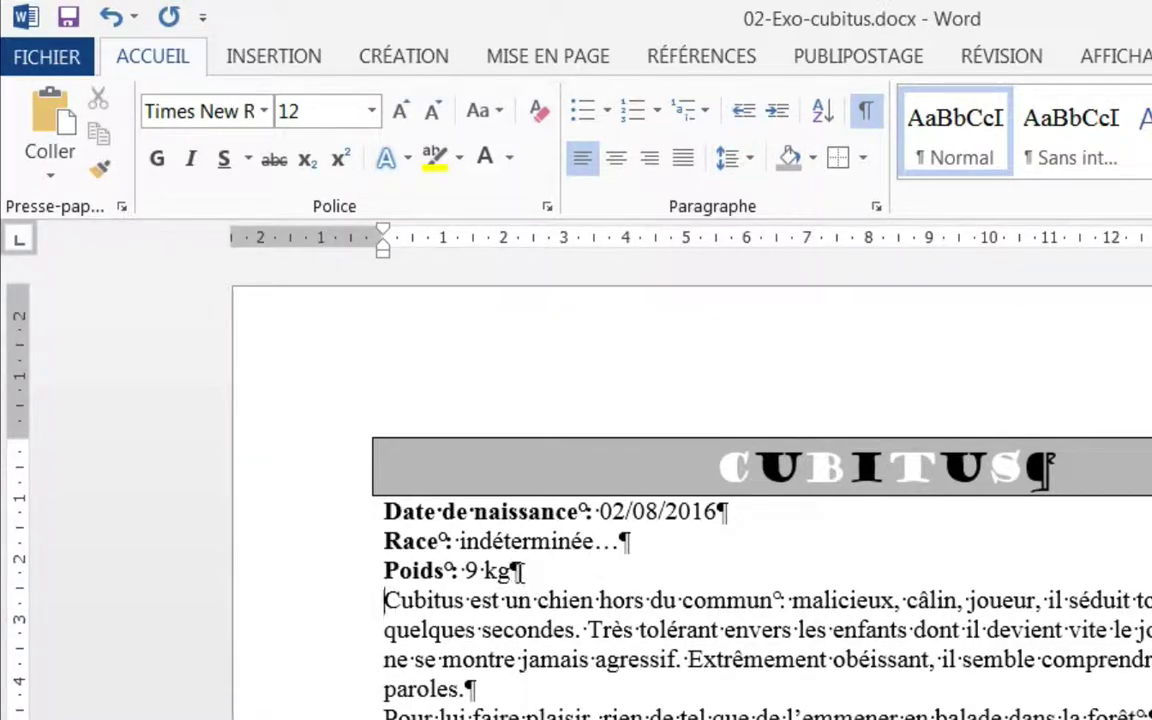
click(516, 571)
drag(516, 571, 528, 578)
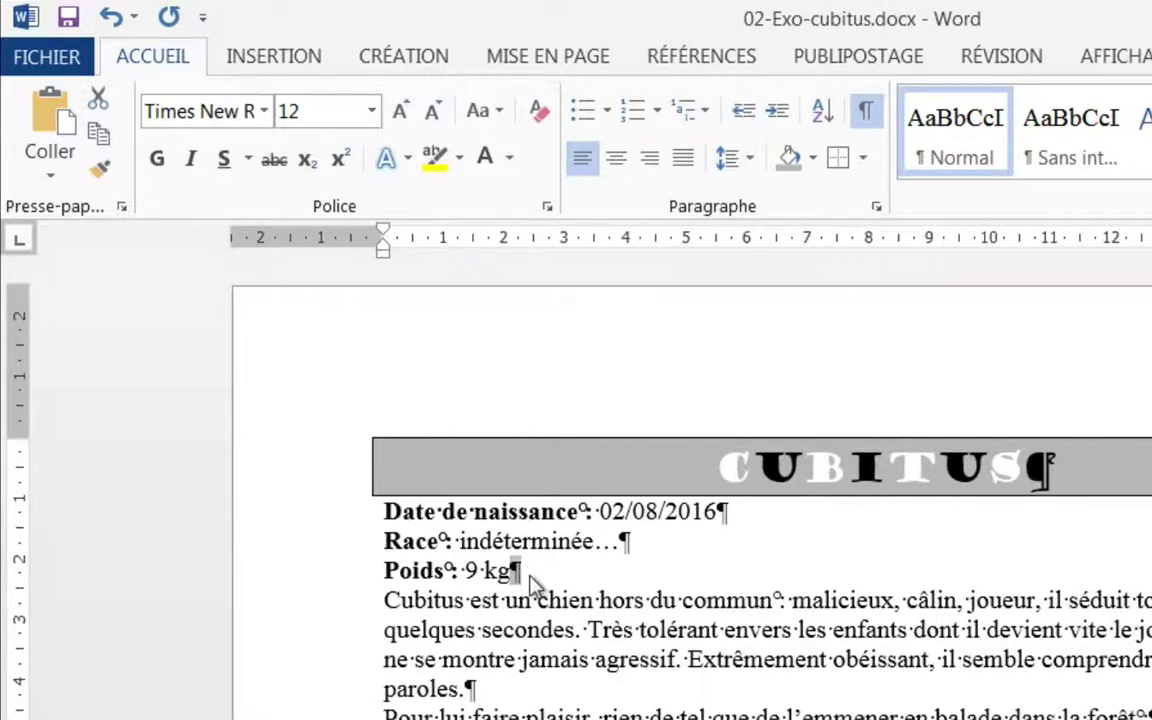
click(345, 518)
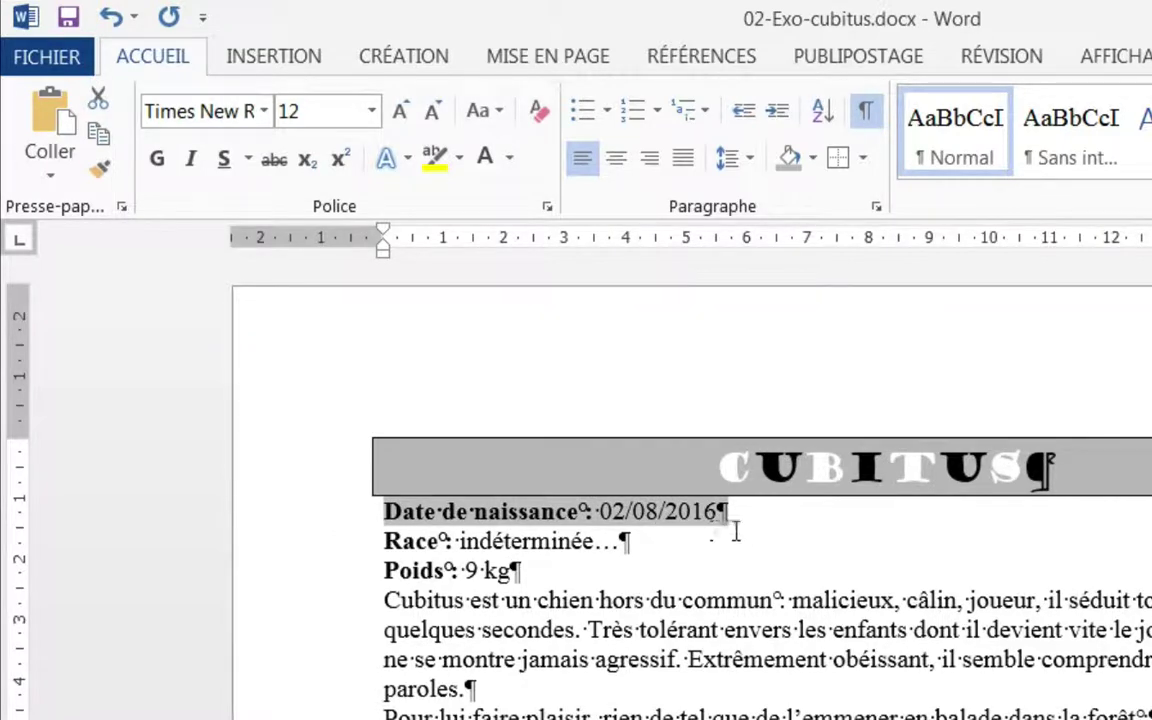
click(292, 545)
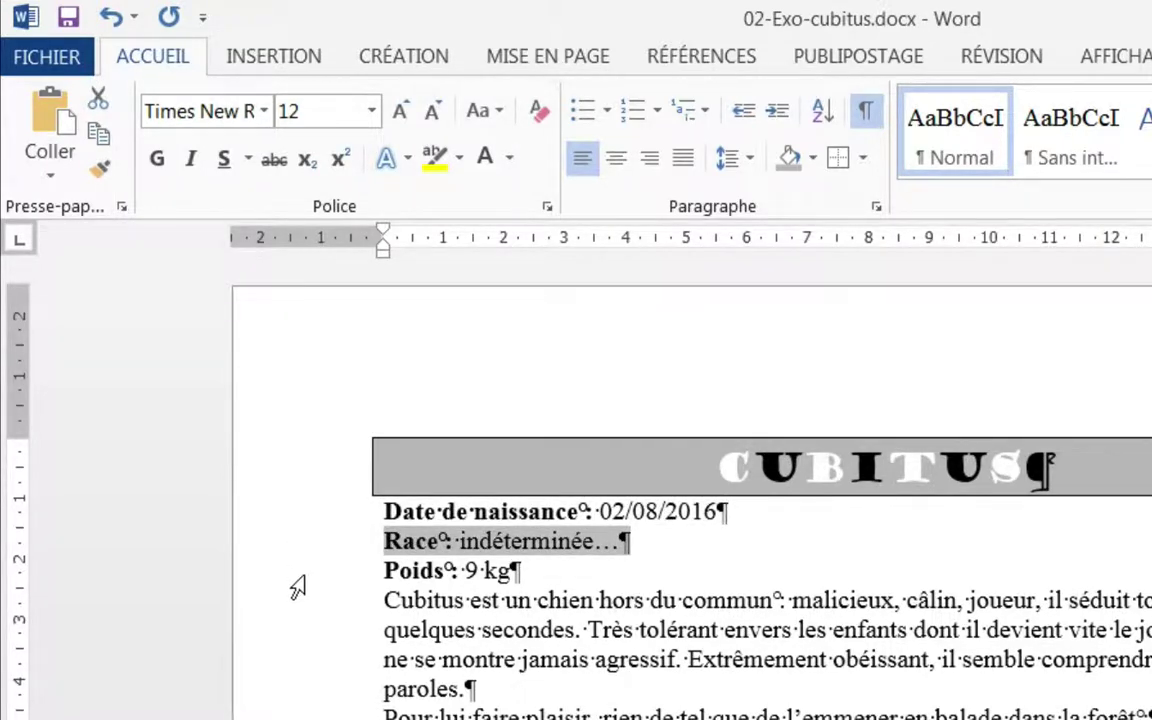
click(298, 587)
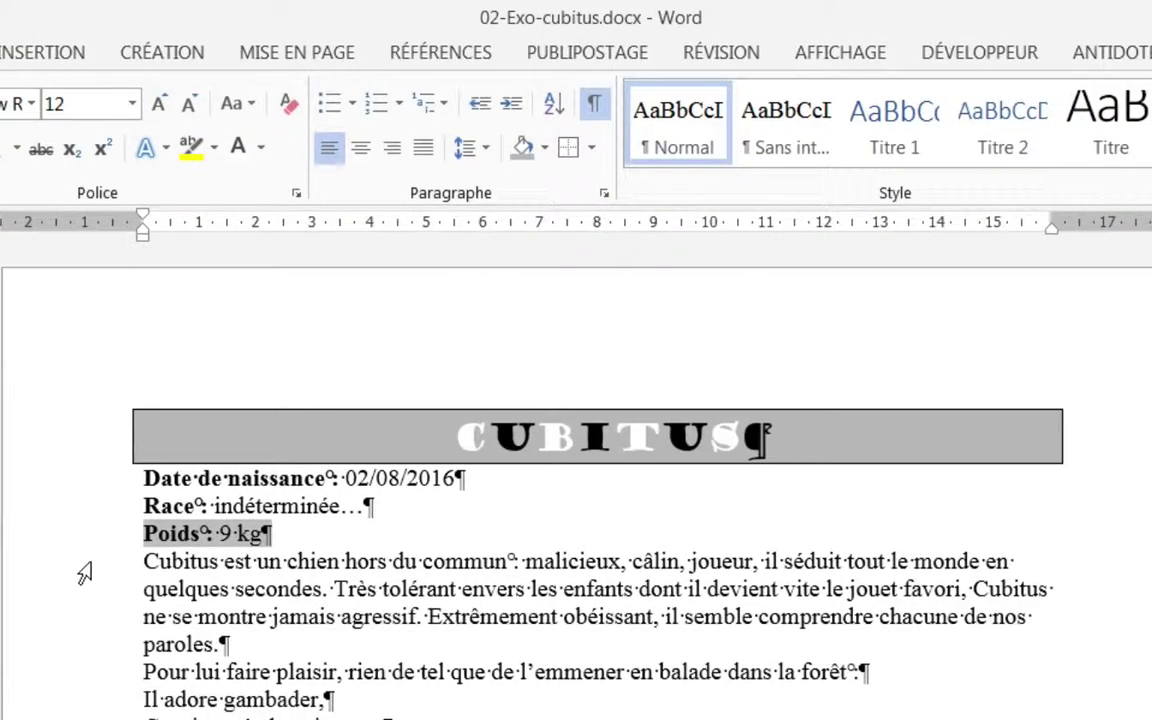
Step: Give the paragraph starting "Cubitus est un chien hors du commun" 1,15 line spacing and add space before it
drag(313, 603, 311, 638)
drag(78, 610, 79, 654)
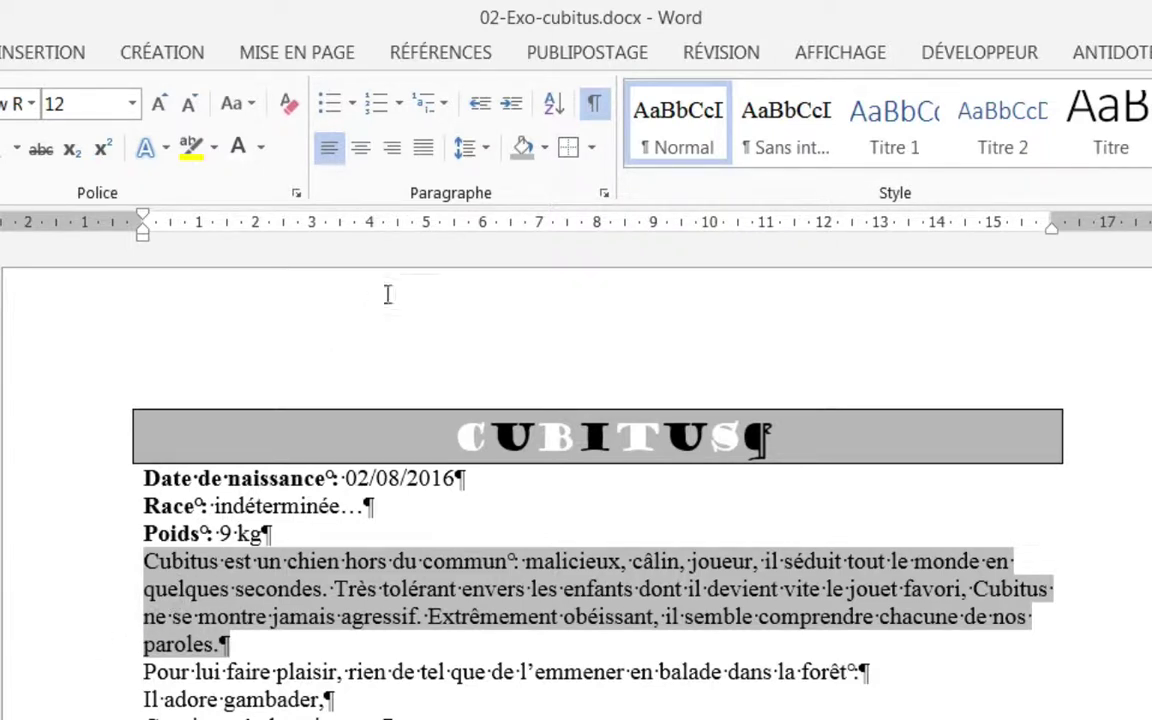
click(486, 150)
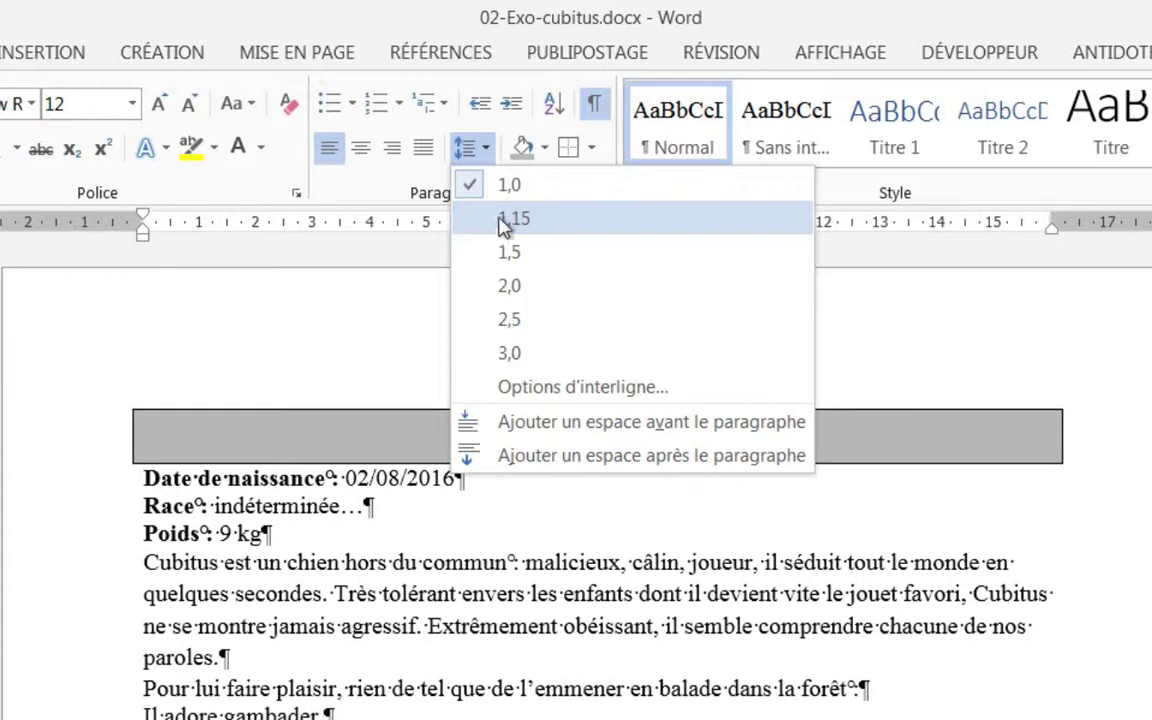
click(508, 219)
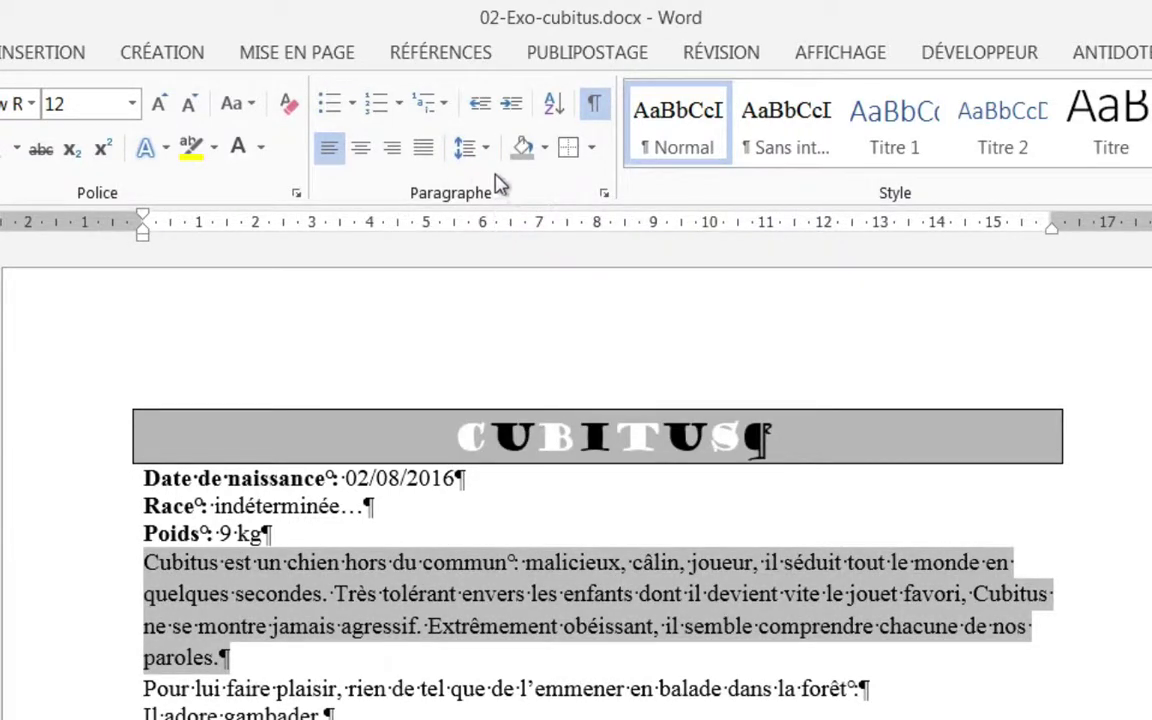
click(486, 150)
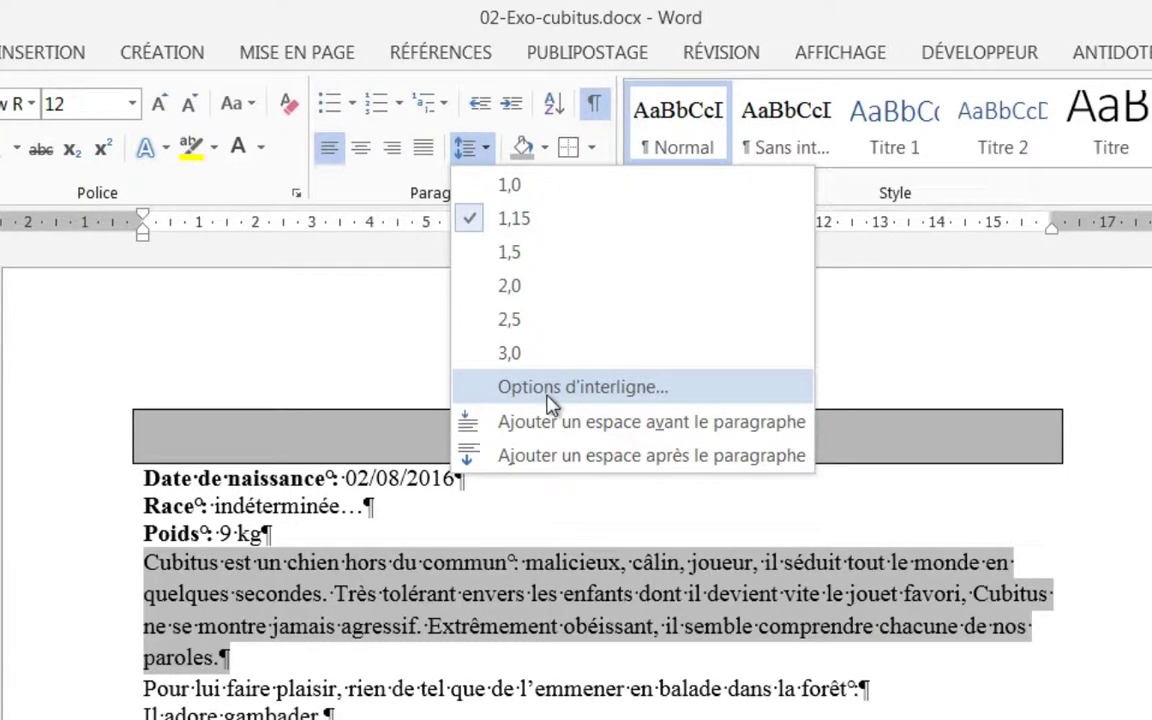
click(548, 430)
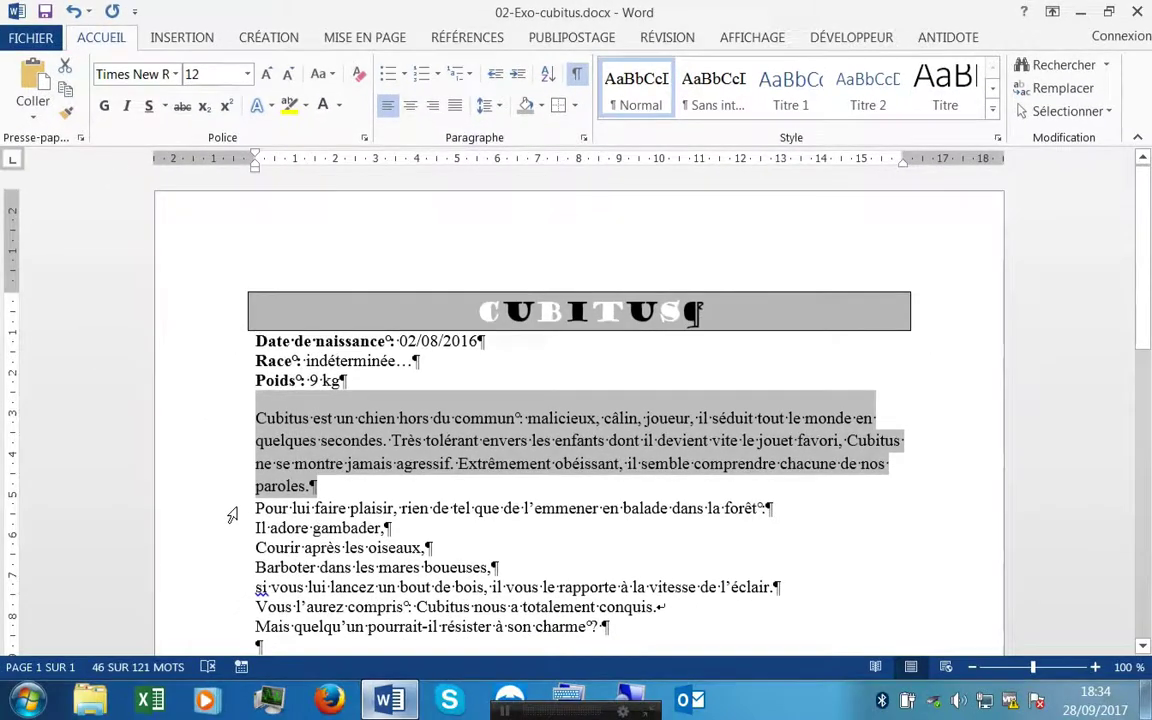
Step: Give the paragraphs from "Pour lui faire plaisir" to "son charme ?" 1,15 line spacing and add space before them
drag(231, 513, 227, 626)
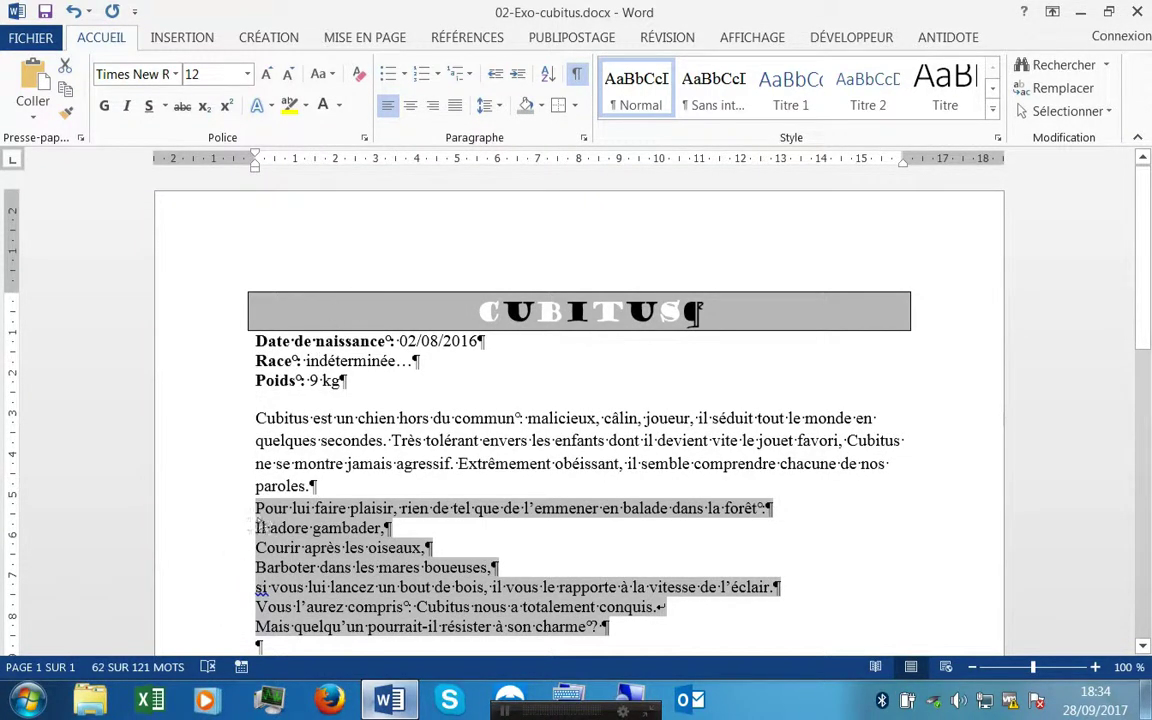
click(499, 105)
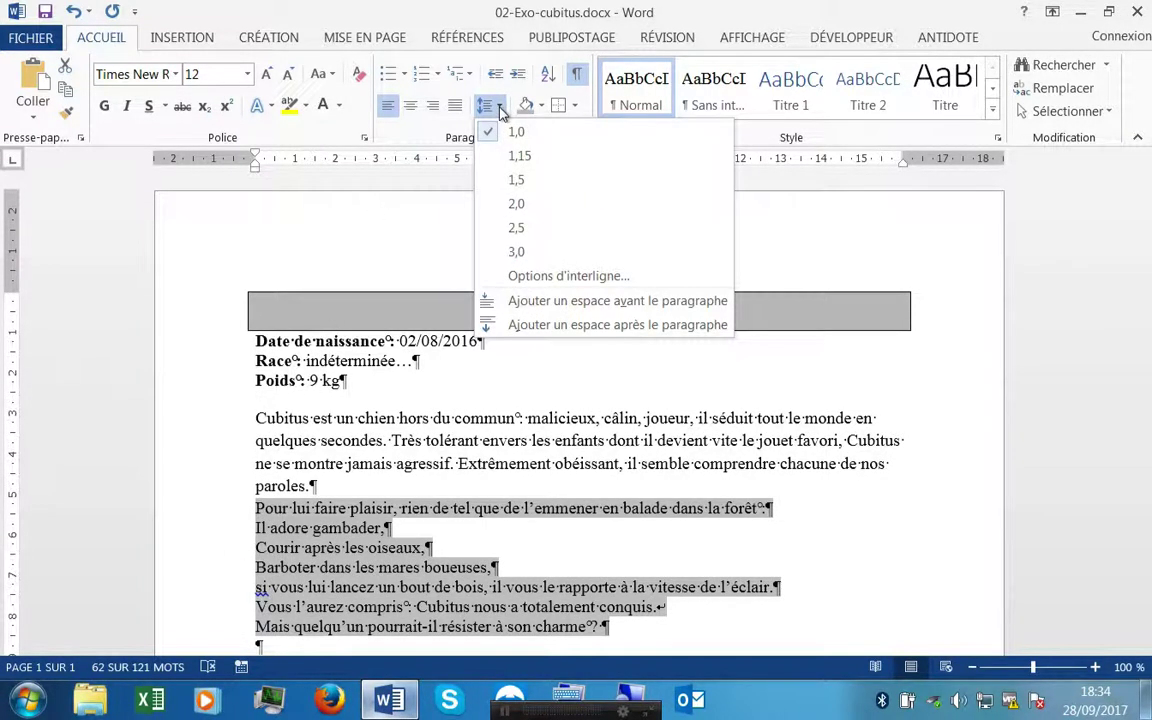
click(496, 158)
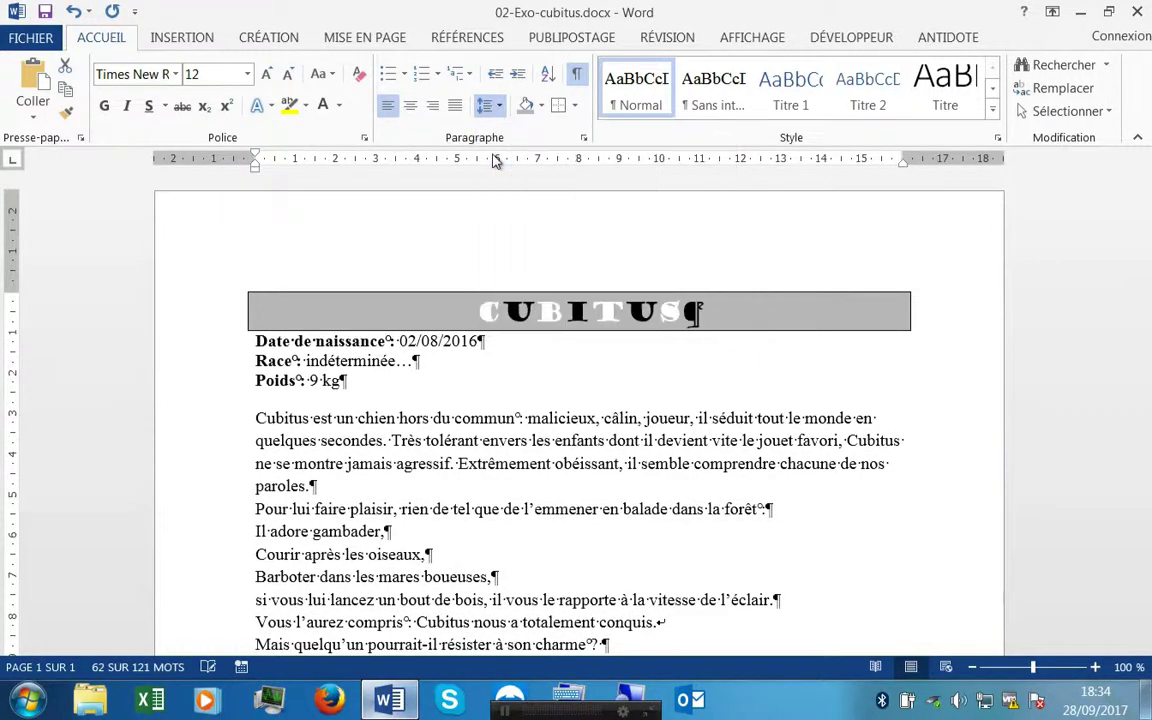
click(502, 110)
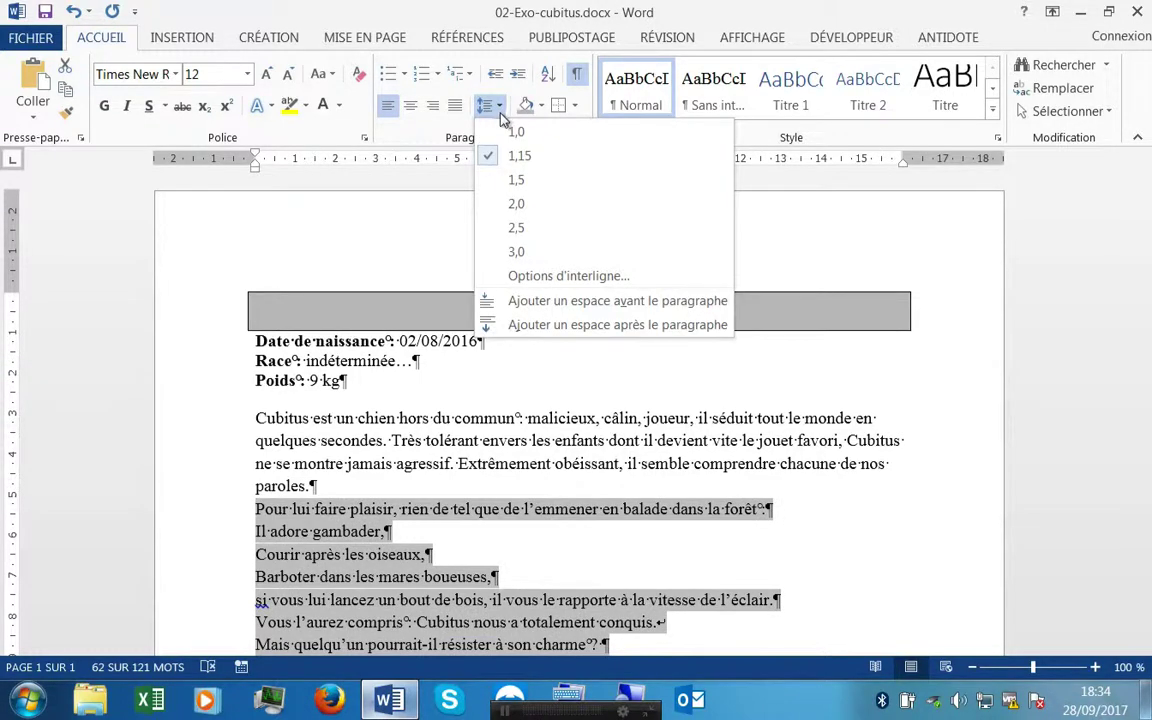
click(520, 303)
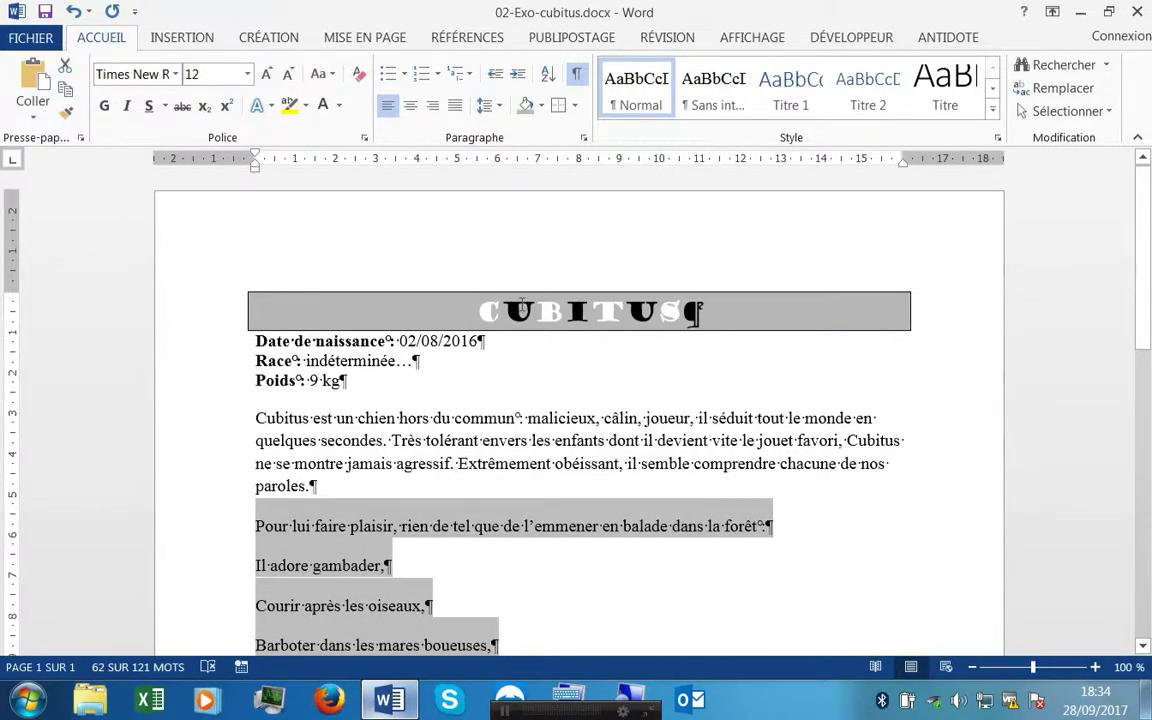
scroll(505, 498, down, 2)
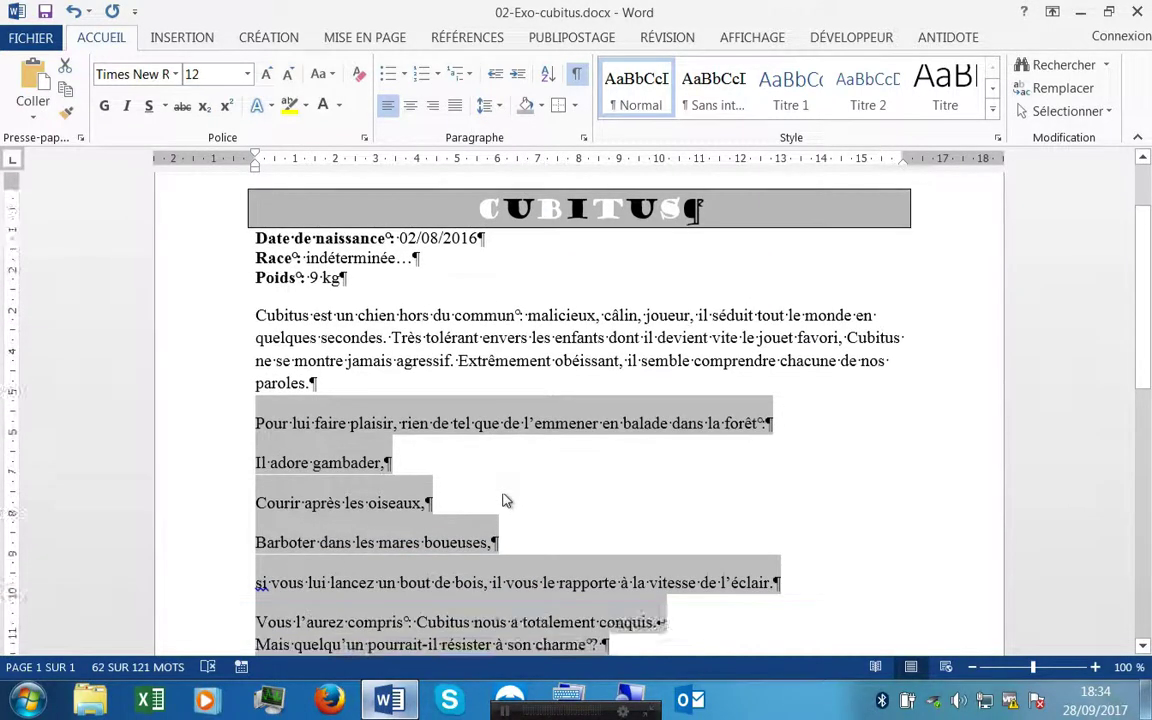
scroll(505, 500, down, 2)
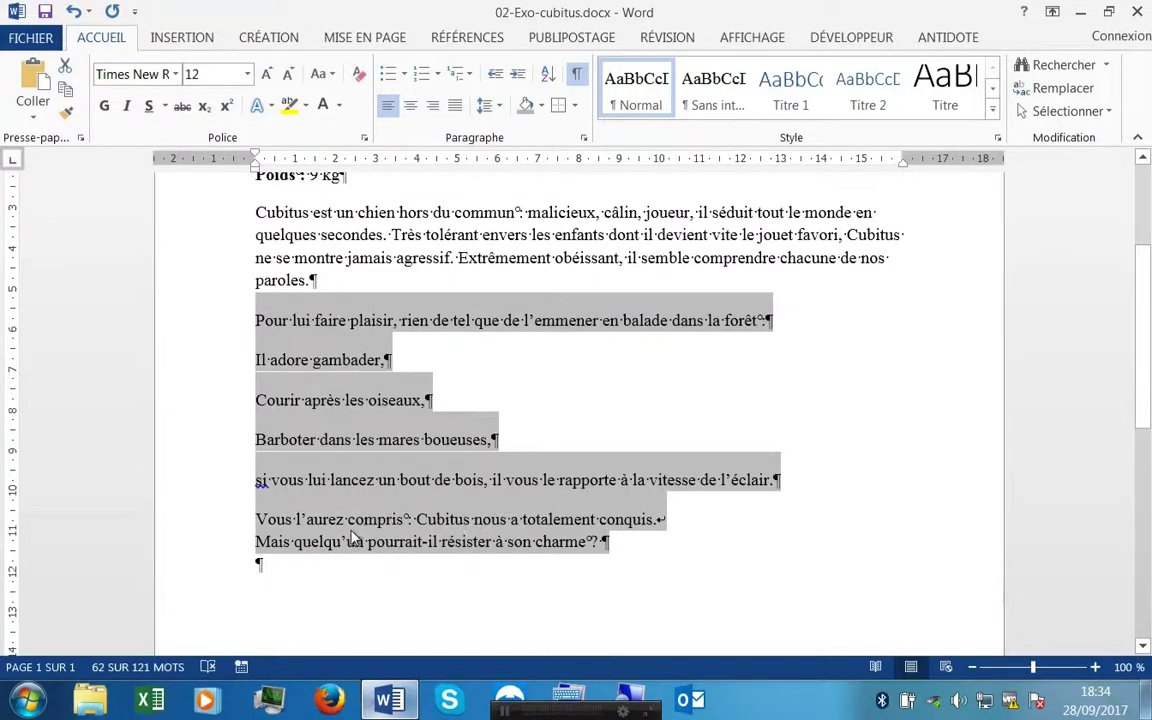
click(527, 425)
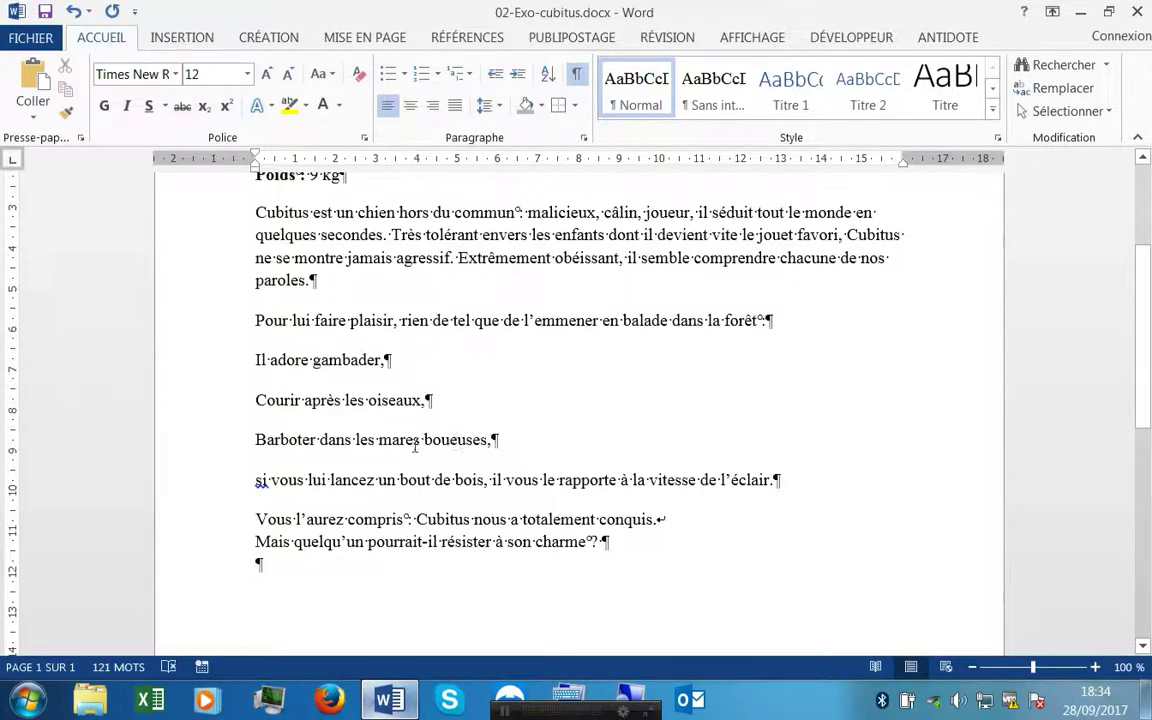
Step: Apply round black bullets to the three lines from "Il adore gambader," to "Barboter dans les mares boueuses,"
drag(198, 366, 188, 441)
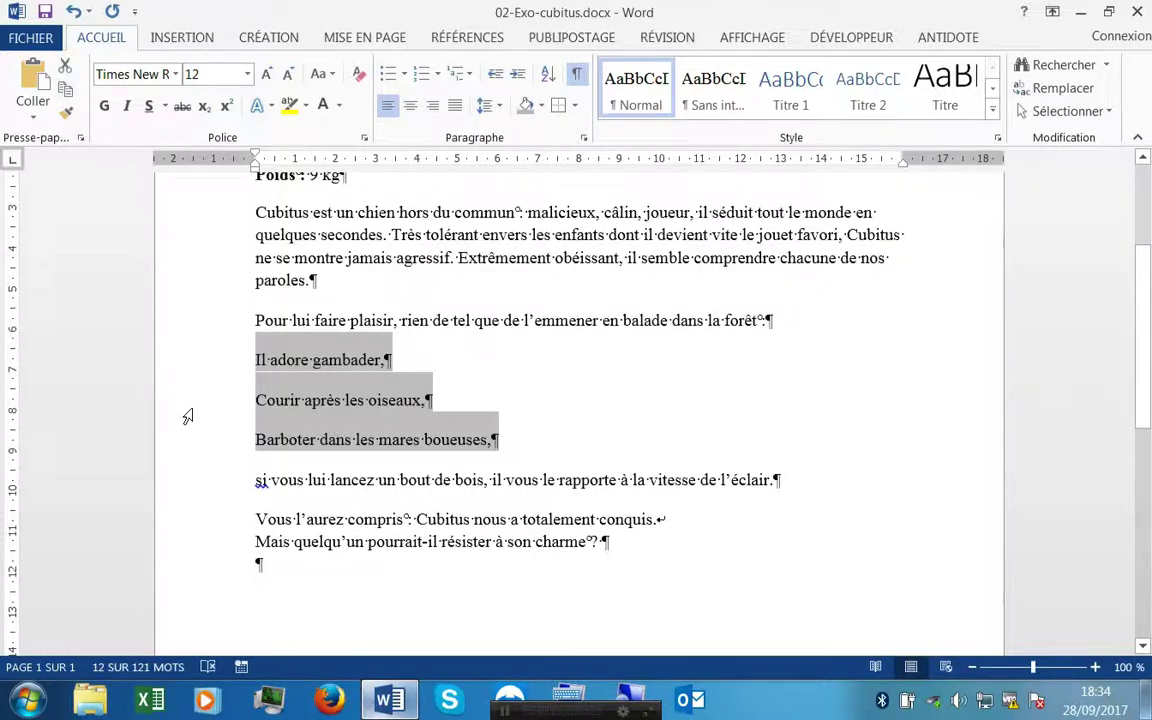
click(404, 75)
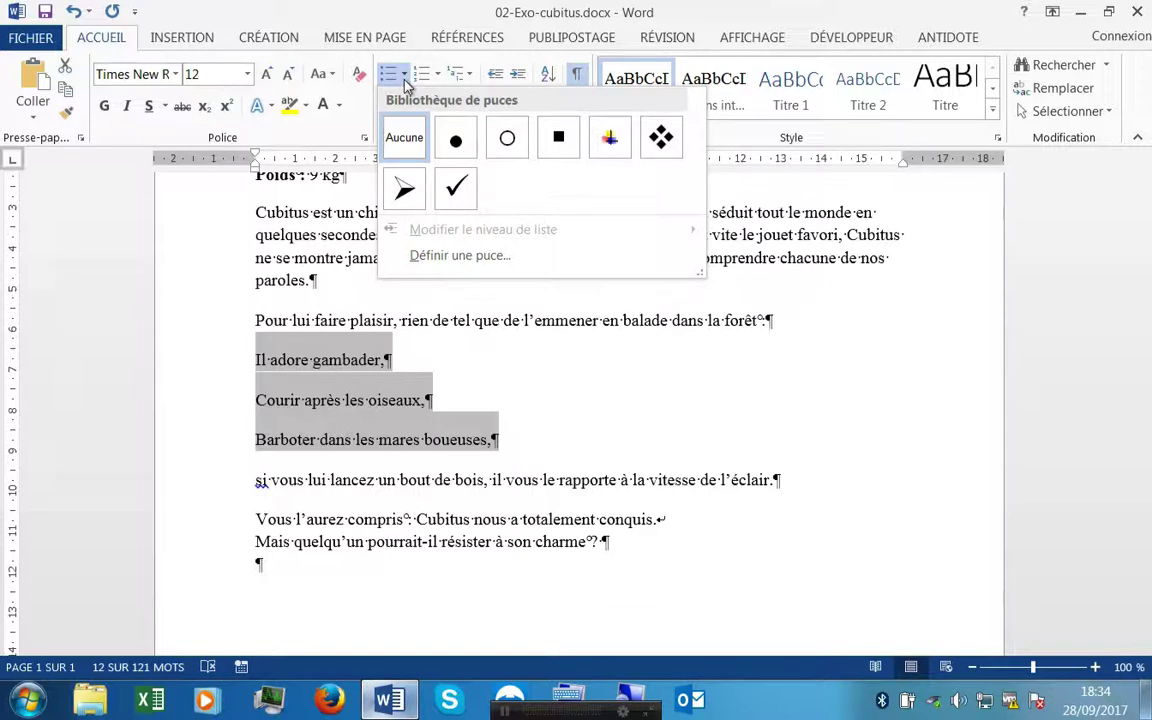
click(456, 145)
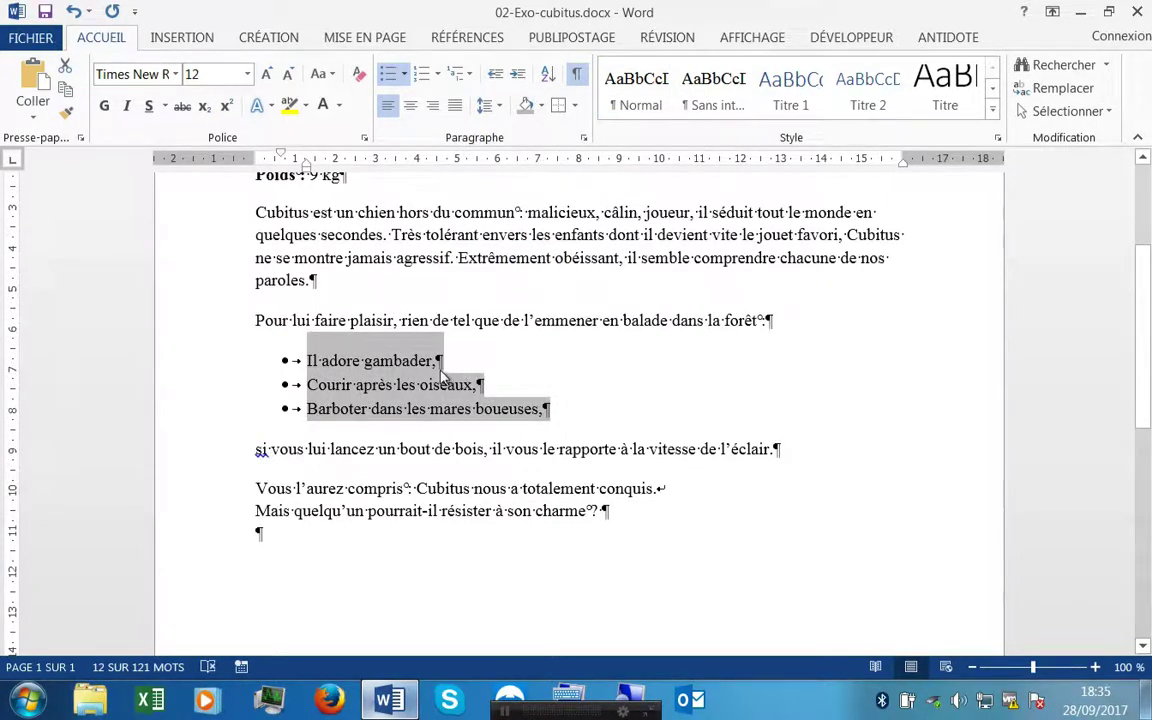
Step: Try replacing the paragraph mark after "Il adore gambader," with a manual line break and giving the line below a round bullet
click(437, 362)
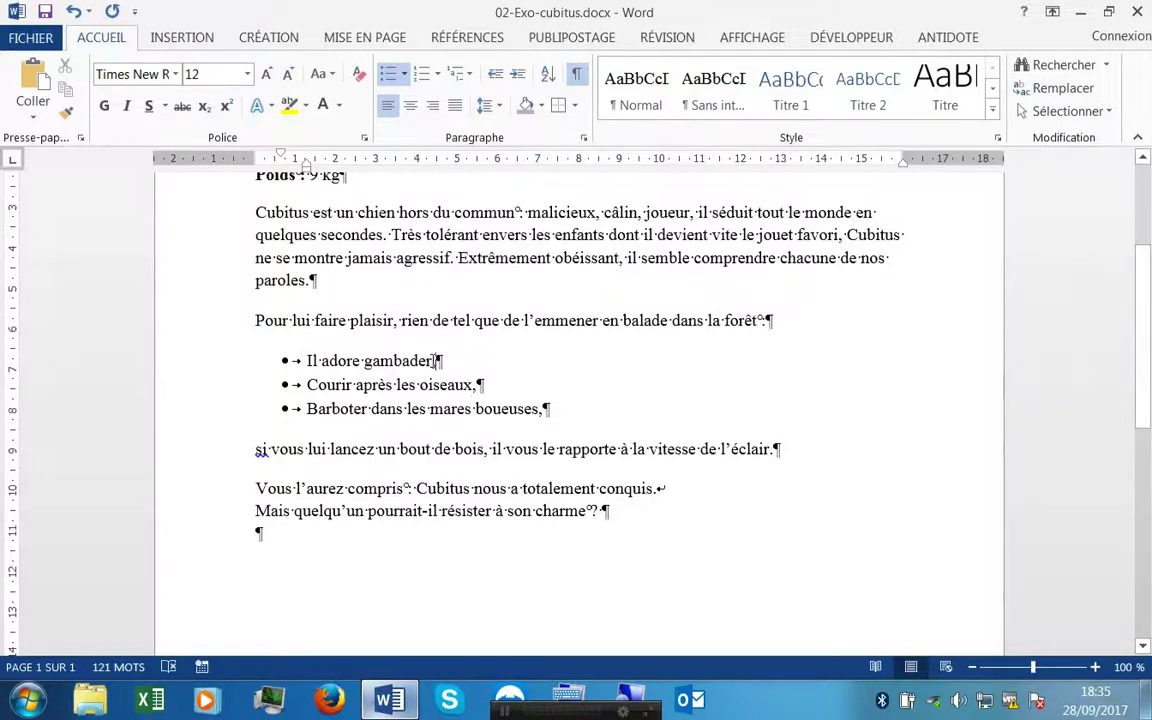
drag(435, 361, 445, 361)
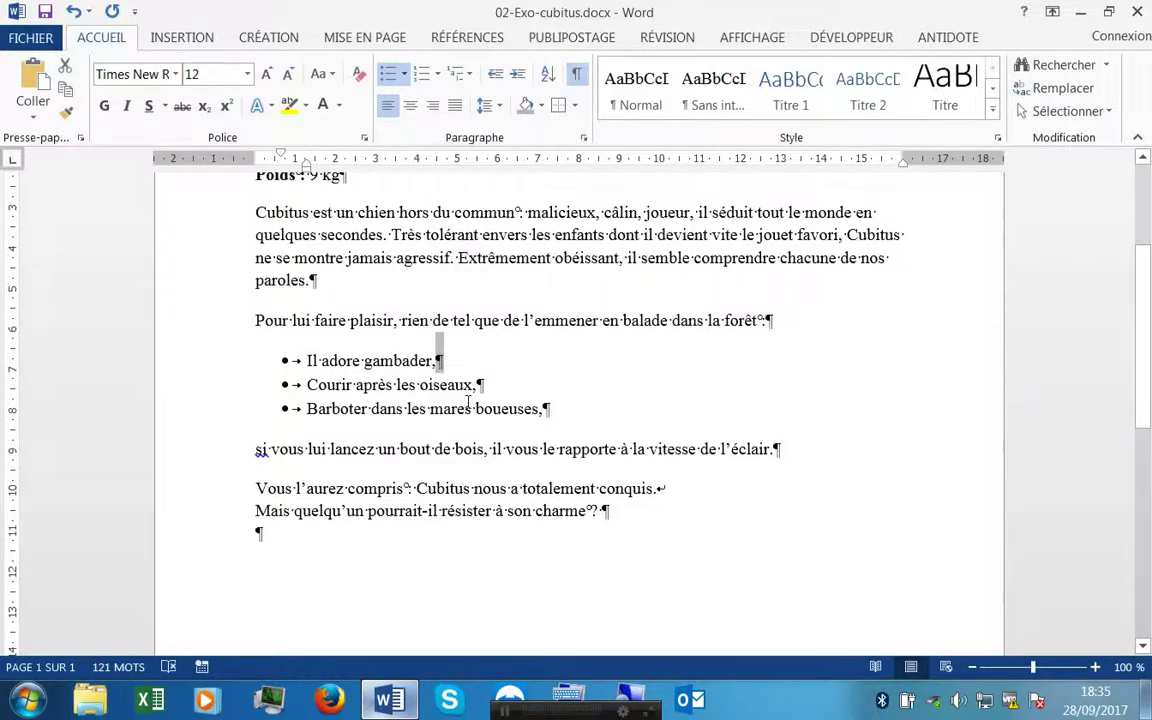
key(Delete)
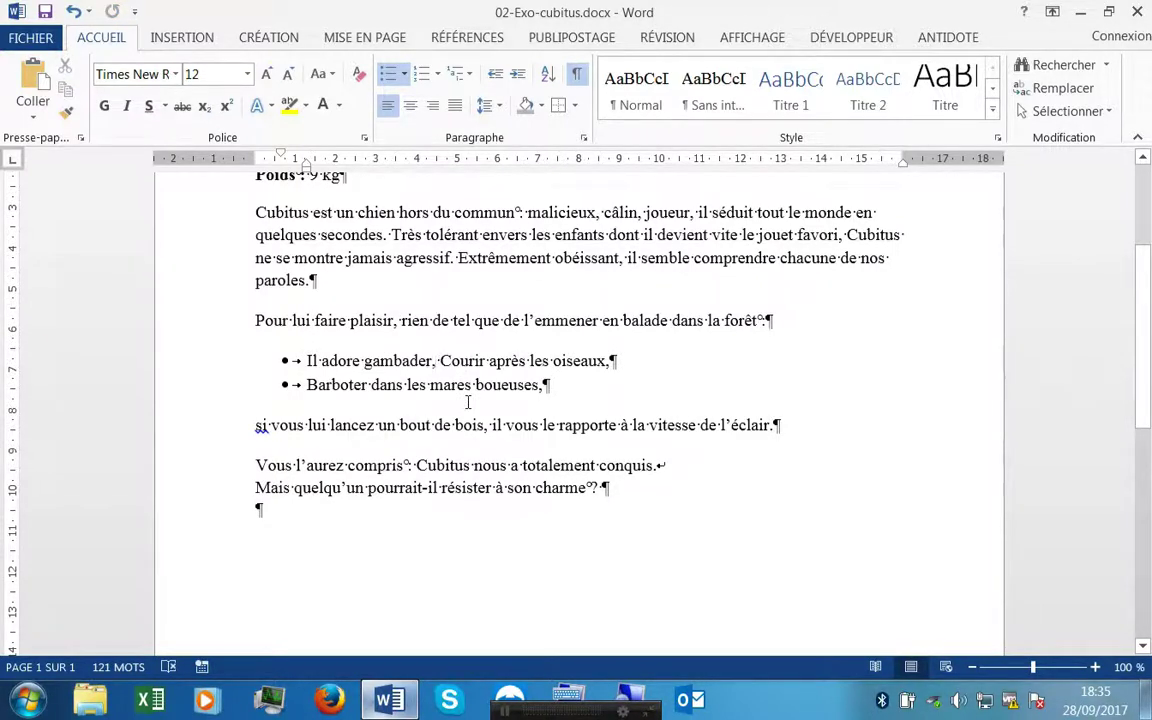
key(shift+Return)
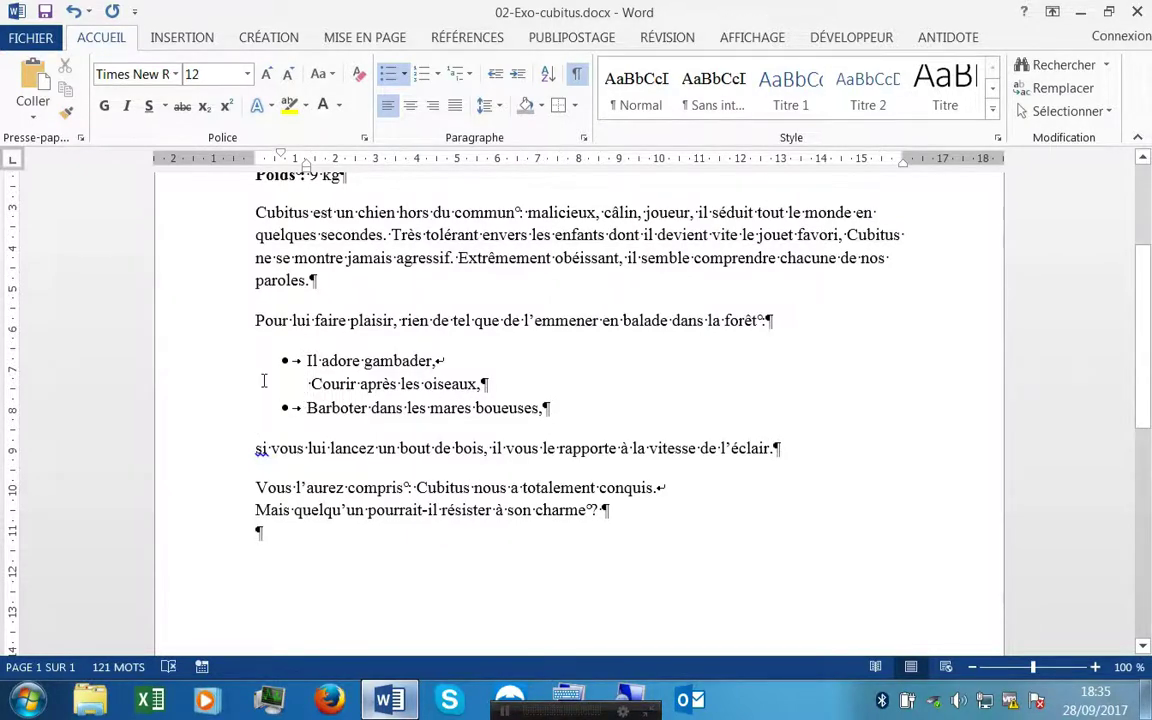
click(405, 76)
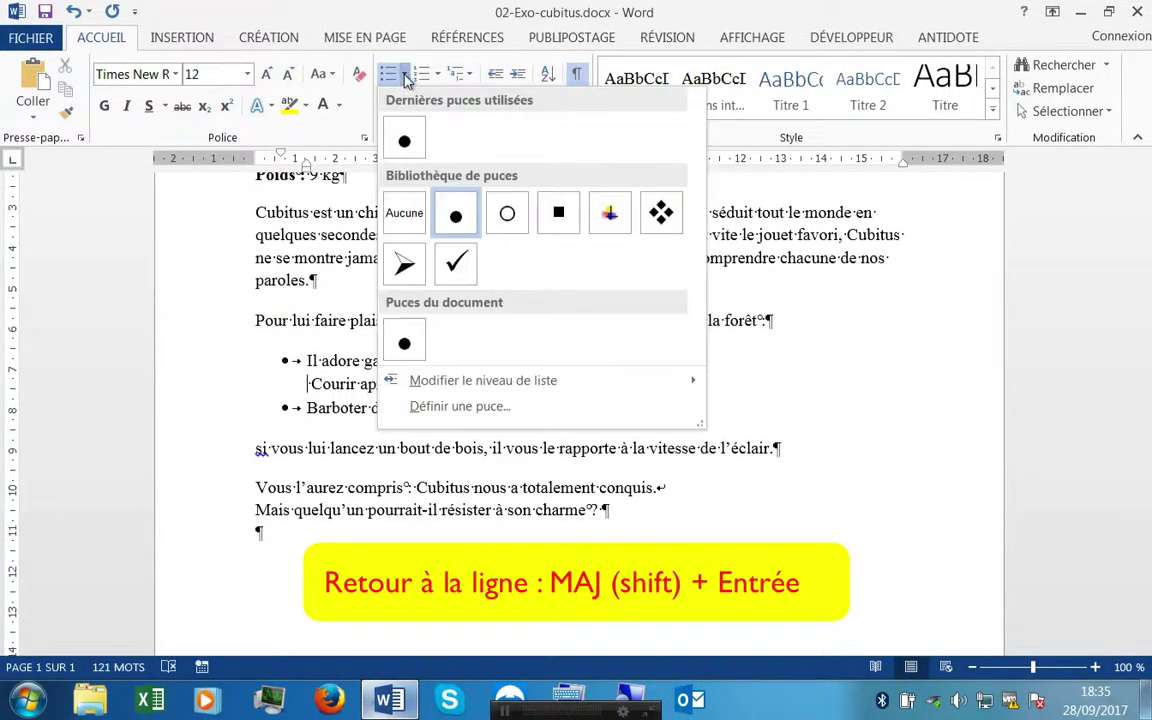
click(449, 205)
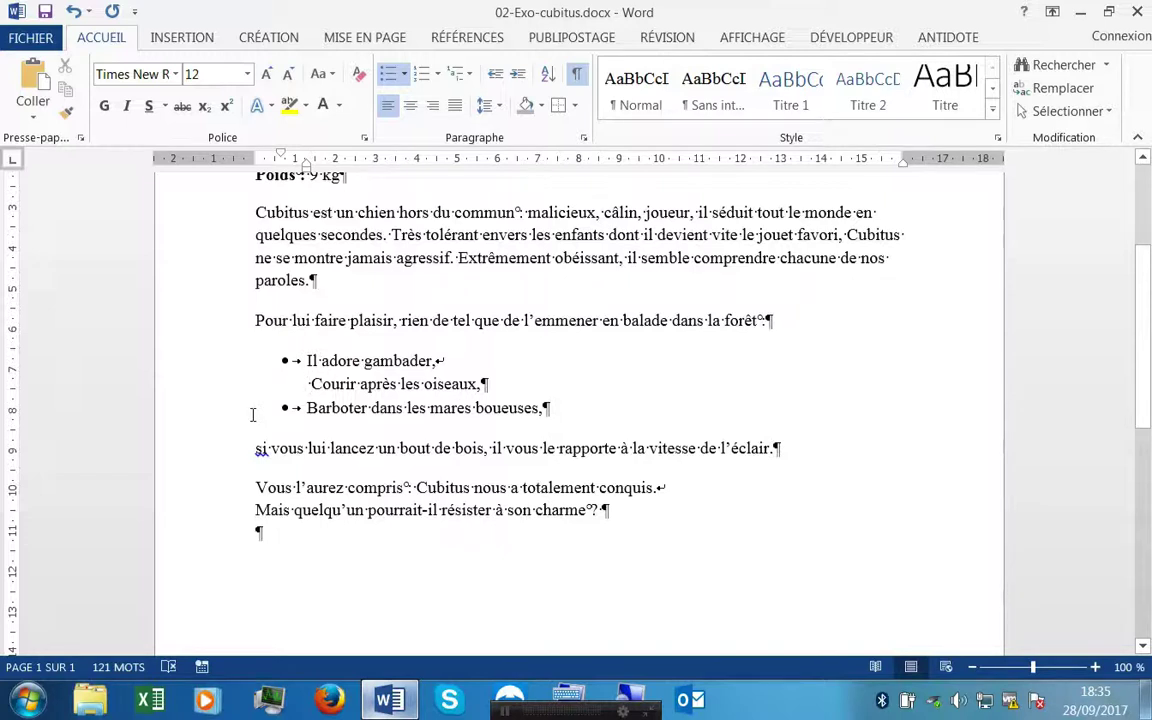
click(308, 384)
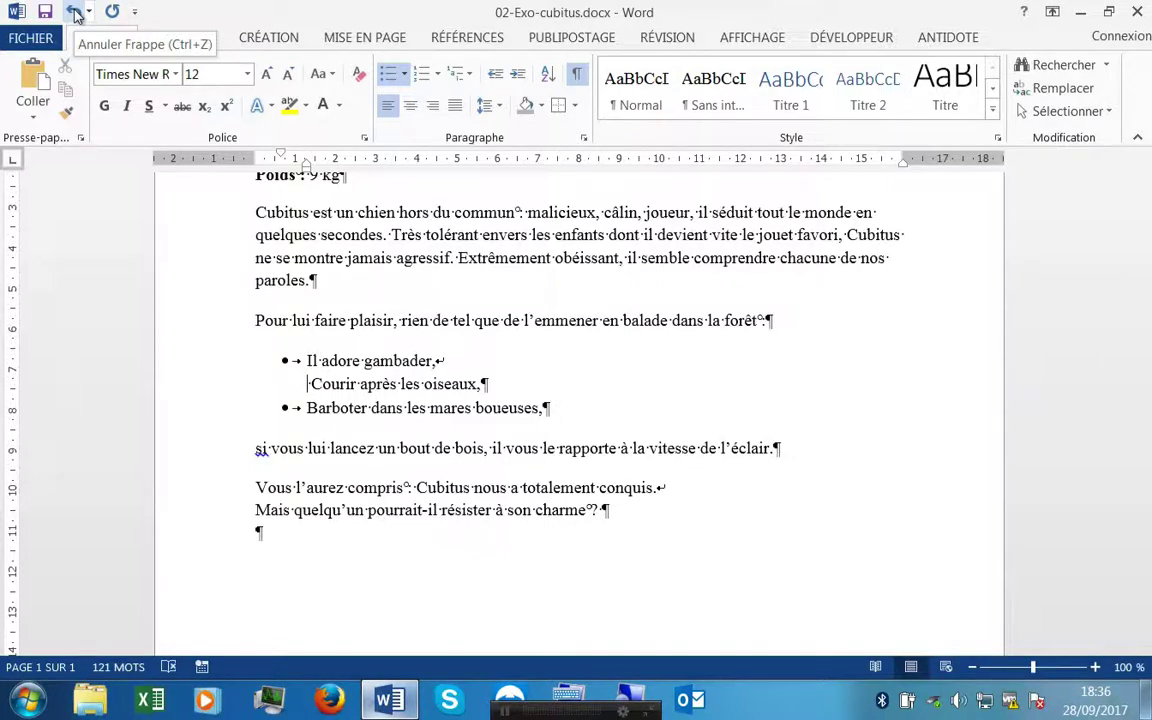
Step: Undo the manual line break and the deletion of the paragraph mark after "Il adore gambader,"
click(75, 13)
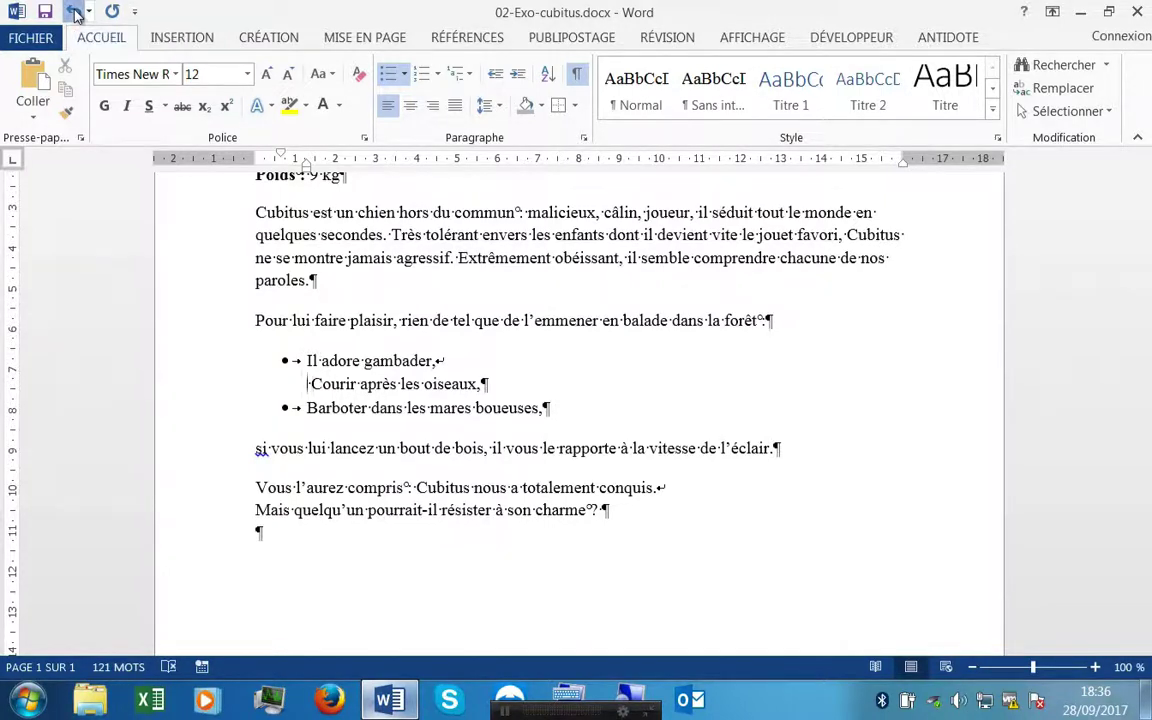
click(75, 13)
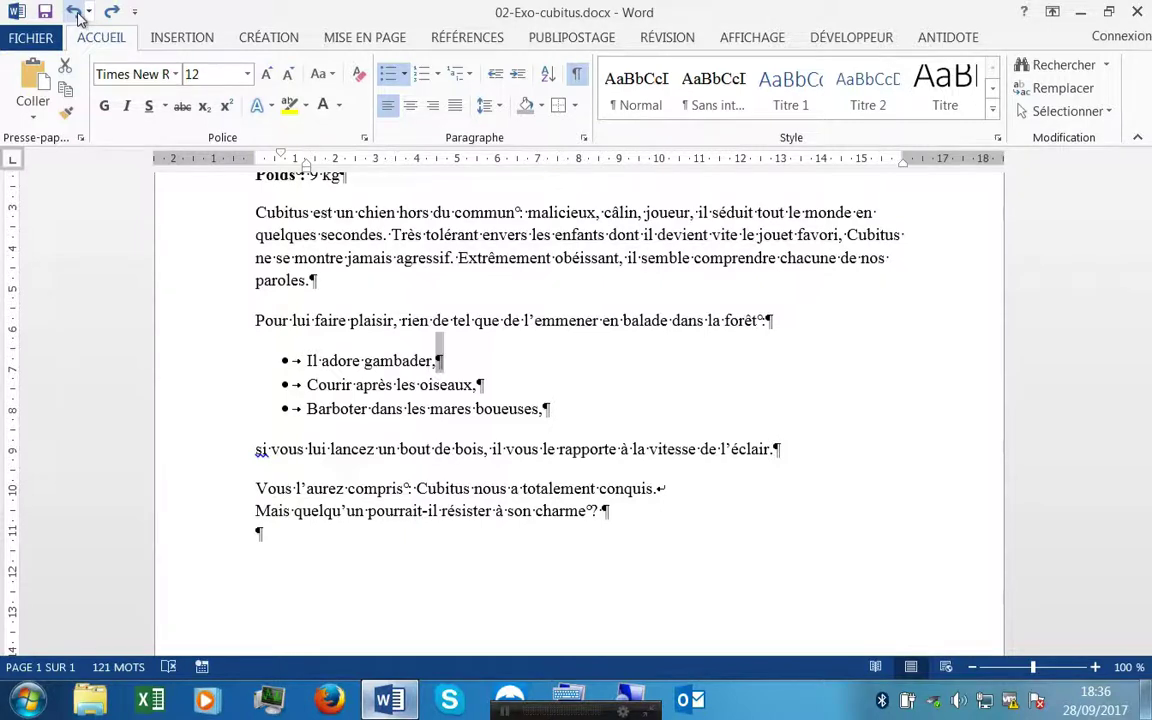
Step: Replace the comma ending each of the three bulleted items with a space and a semicolon
click(438, 362)
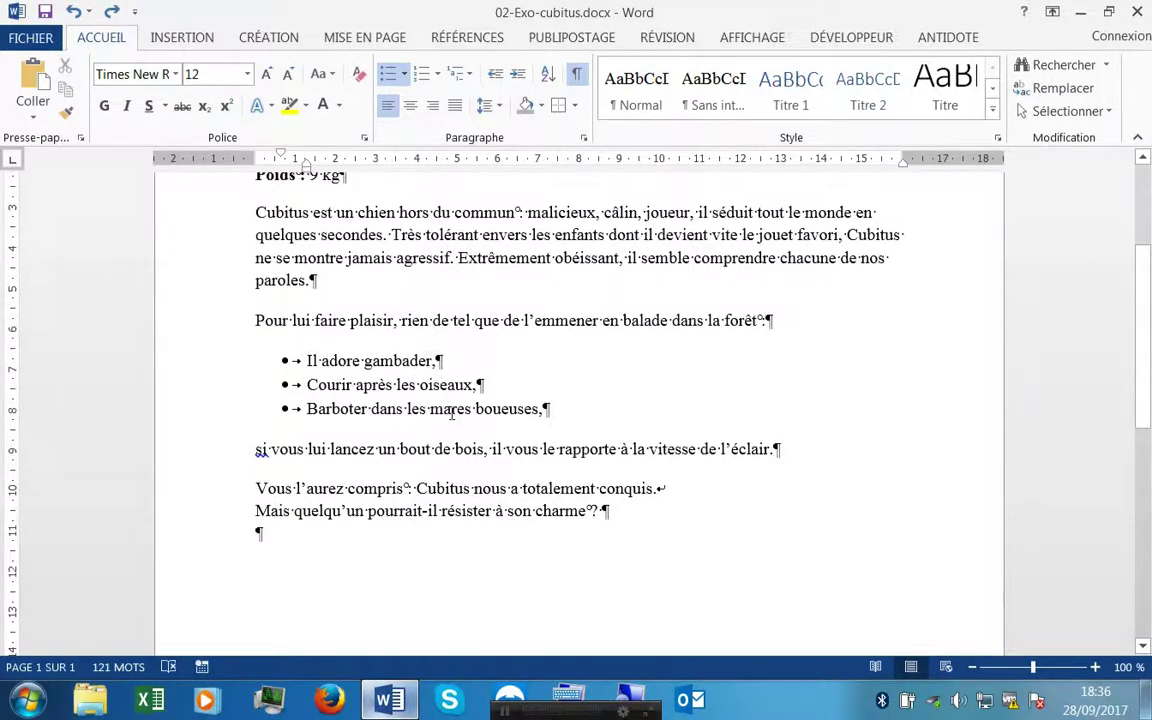
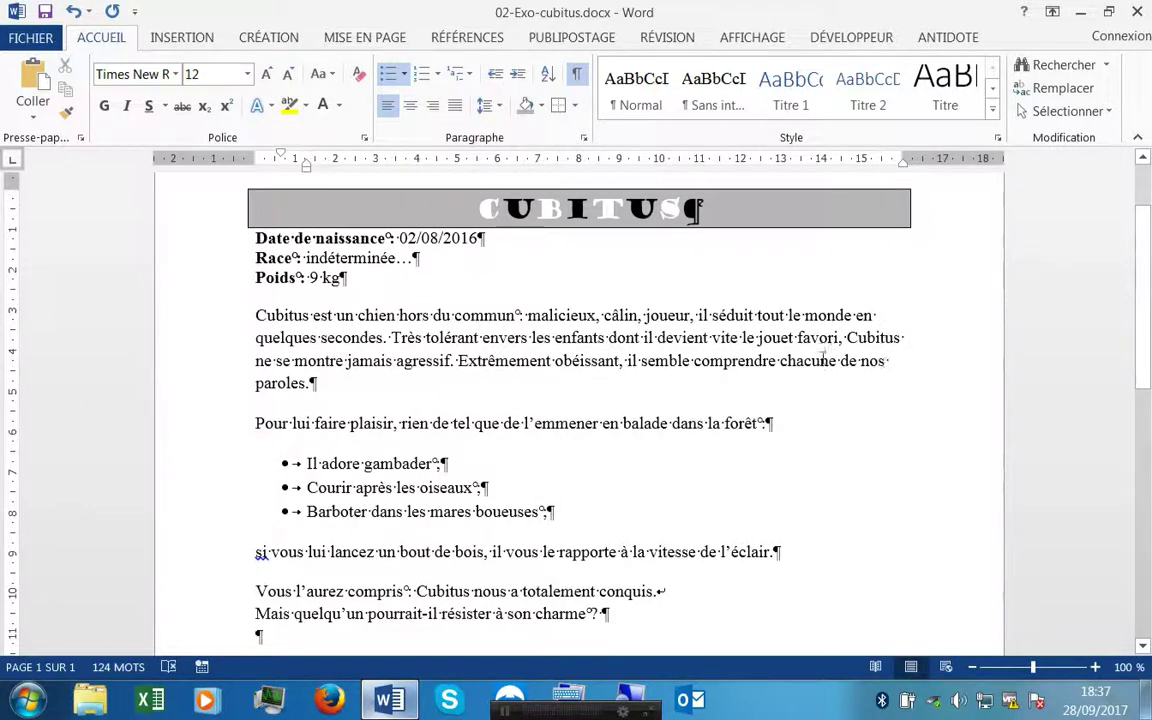
Step: Justify the paragraph starting "Cubitus est un chien hors du commun"
drag(219, 317, 219, 382)
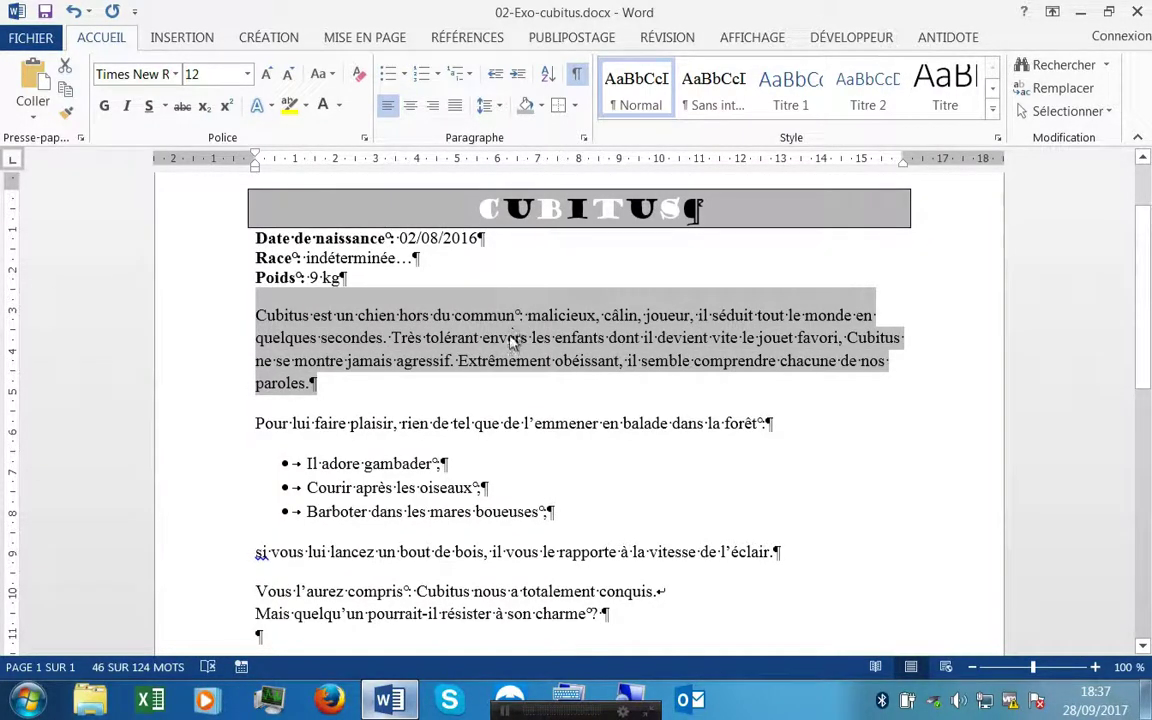
click(512, 340)
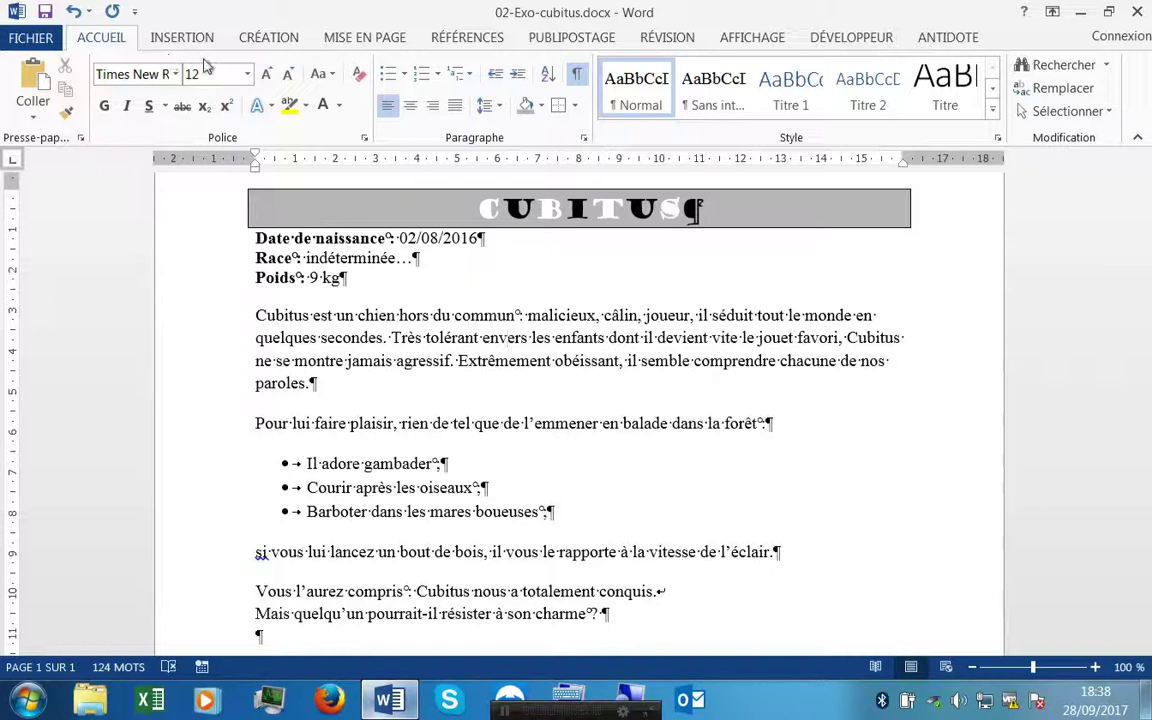
click(459, 110)
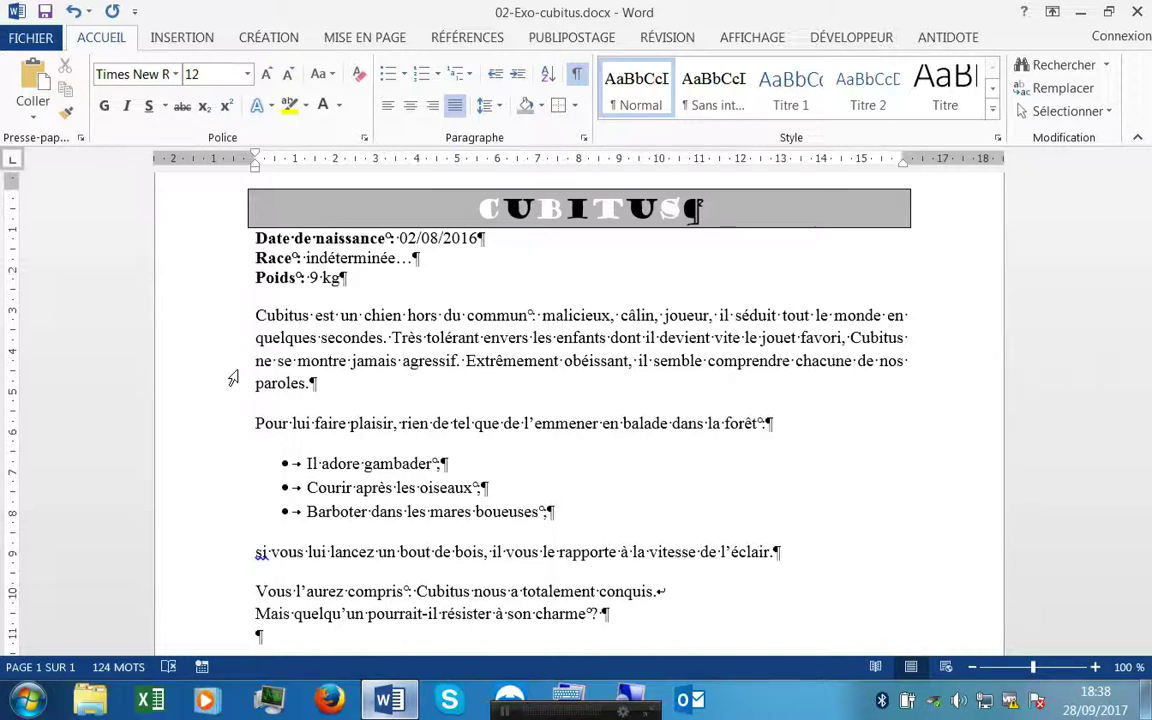
Step: Inspect the page's top and bottom margins and apply the Normales margins preset with 2,5 cm on every side
scroll(233, 378, up, 2)
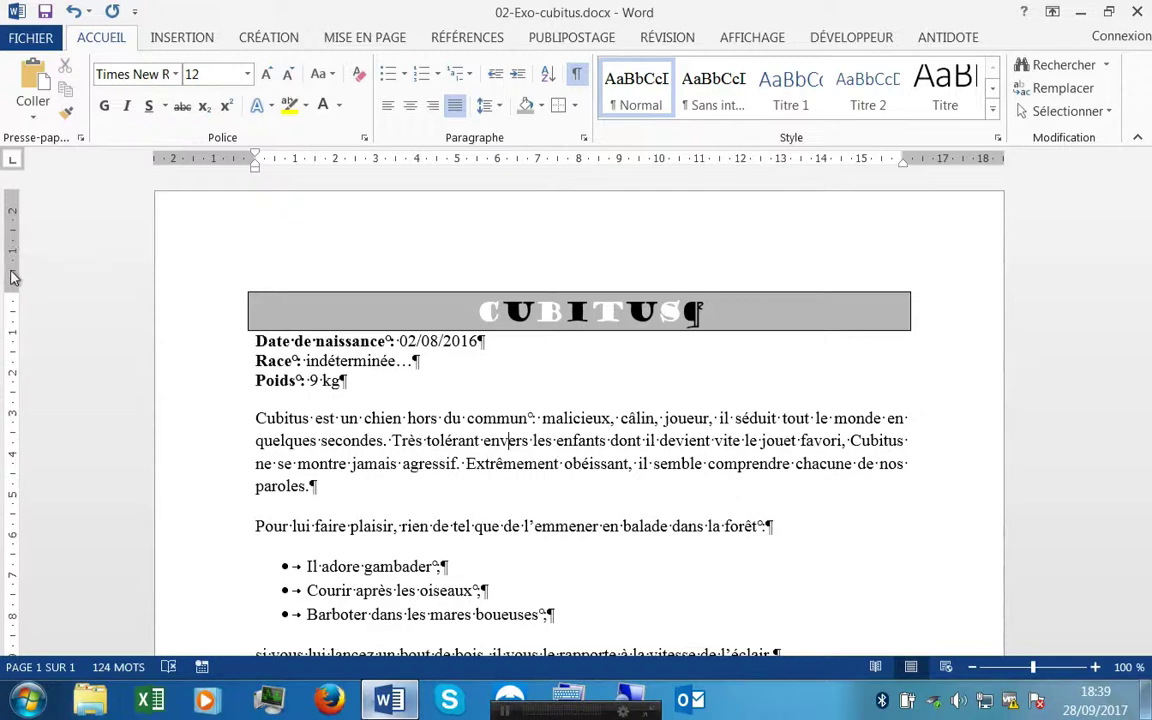
scroll(103, 391, down, 10)
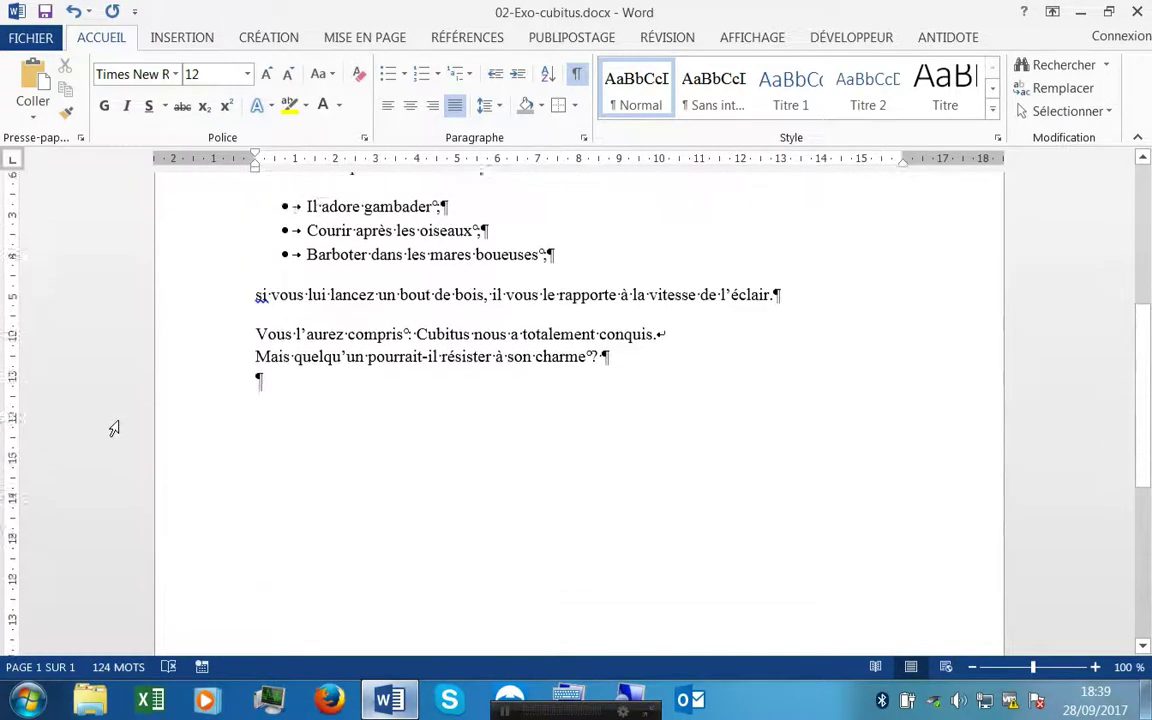
scroll(110, 448, down, 1)
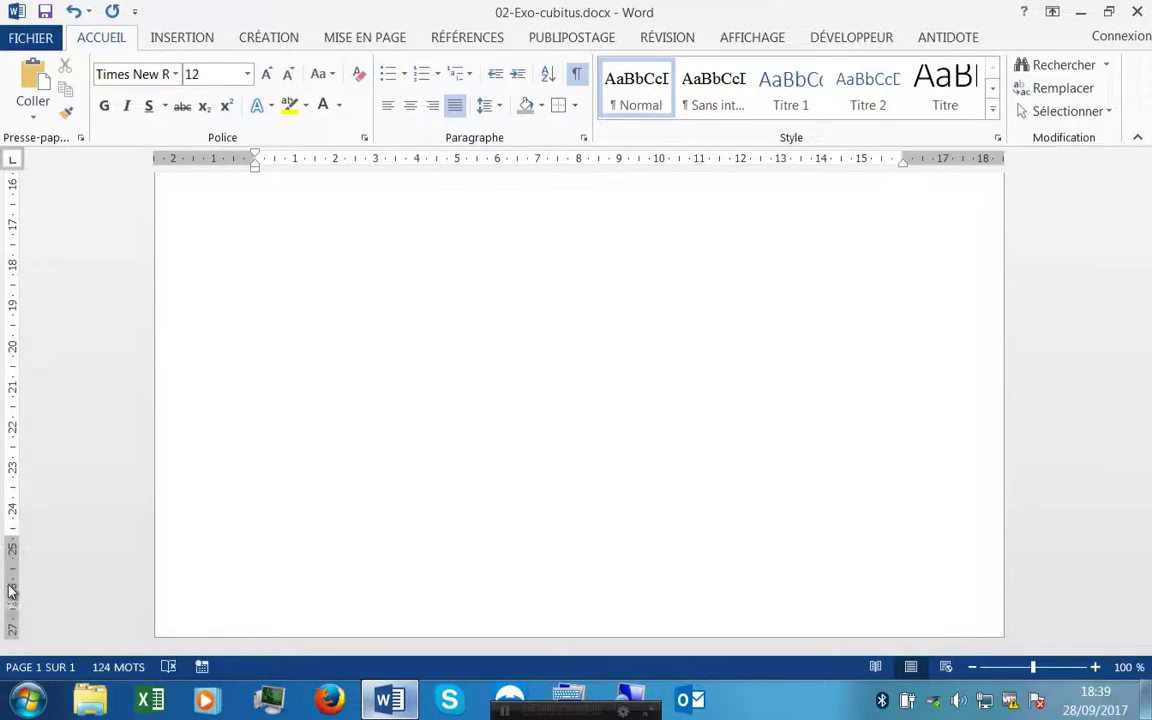
scroll(447, 380, up, 10)
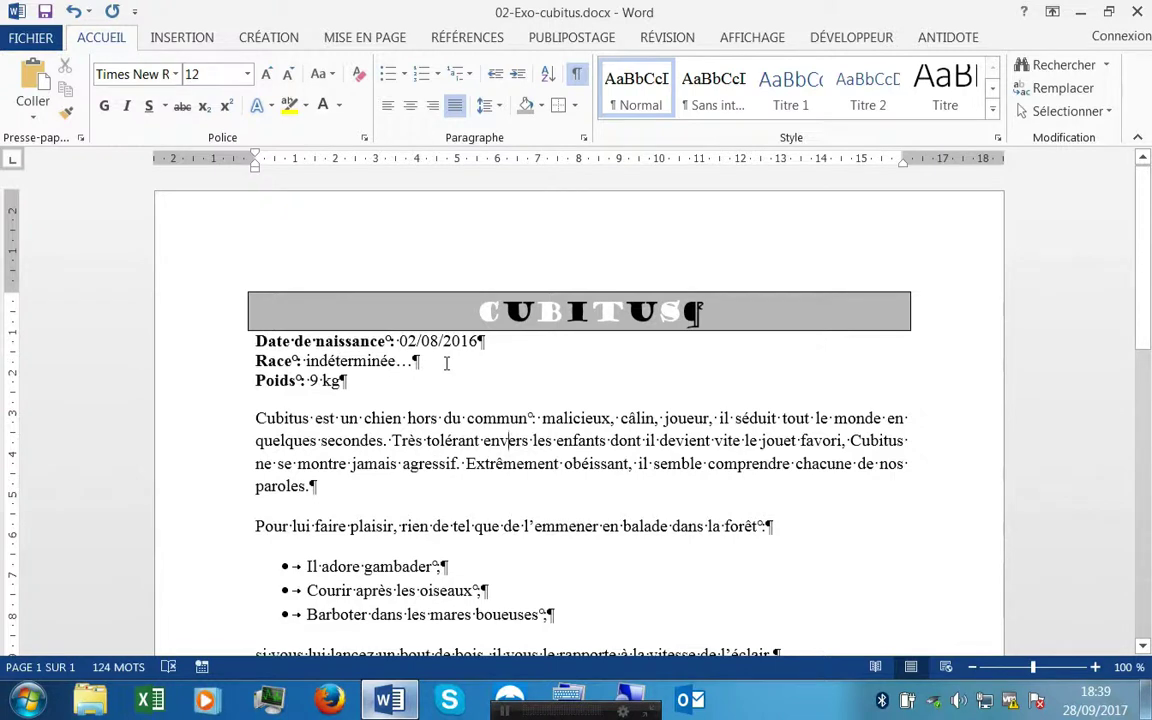
click(358, 40)
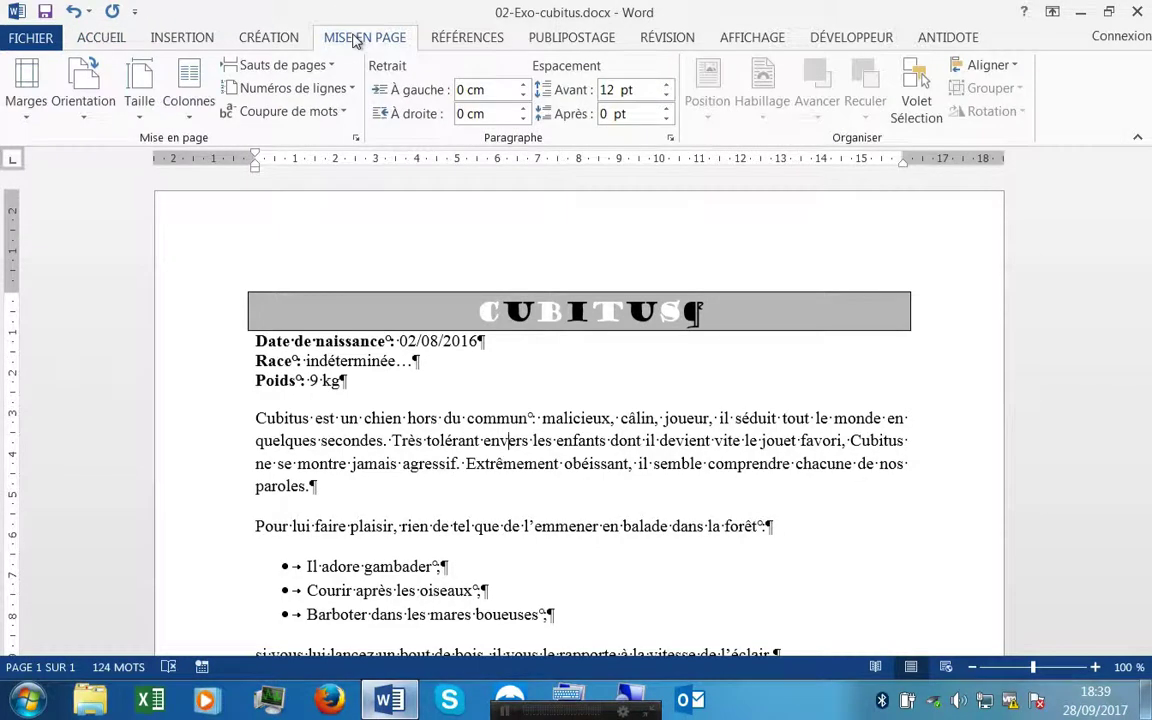
click(27, 112)
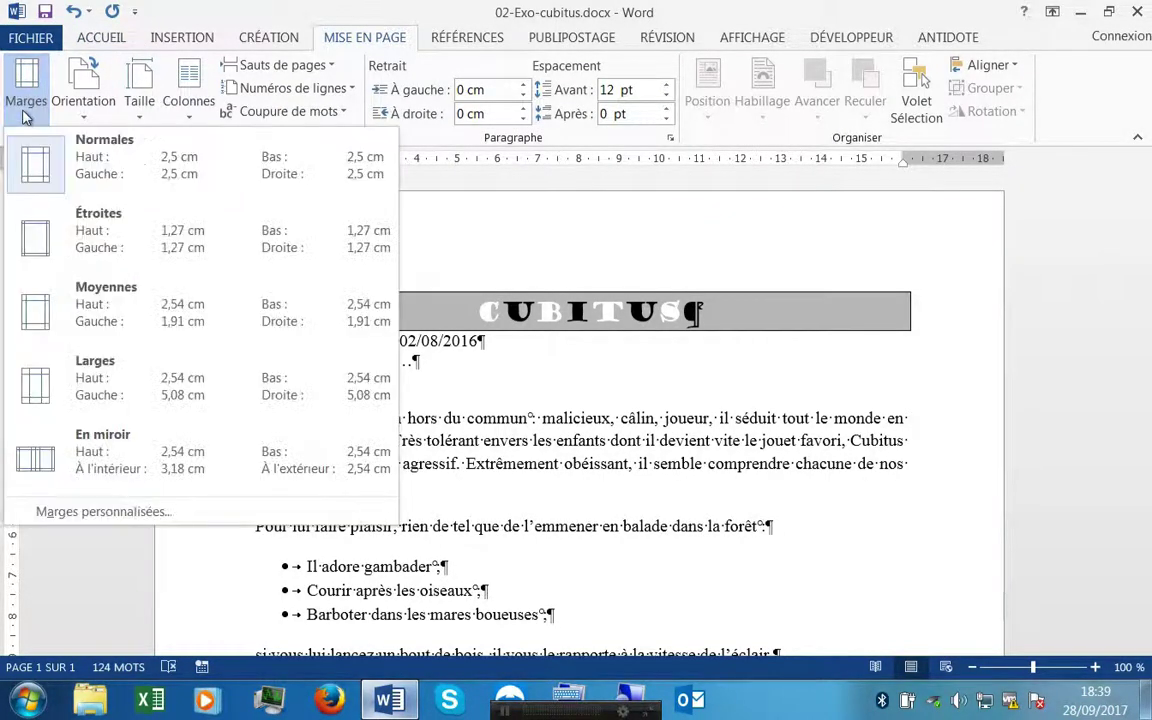
click(90, 174)
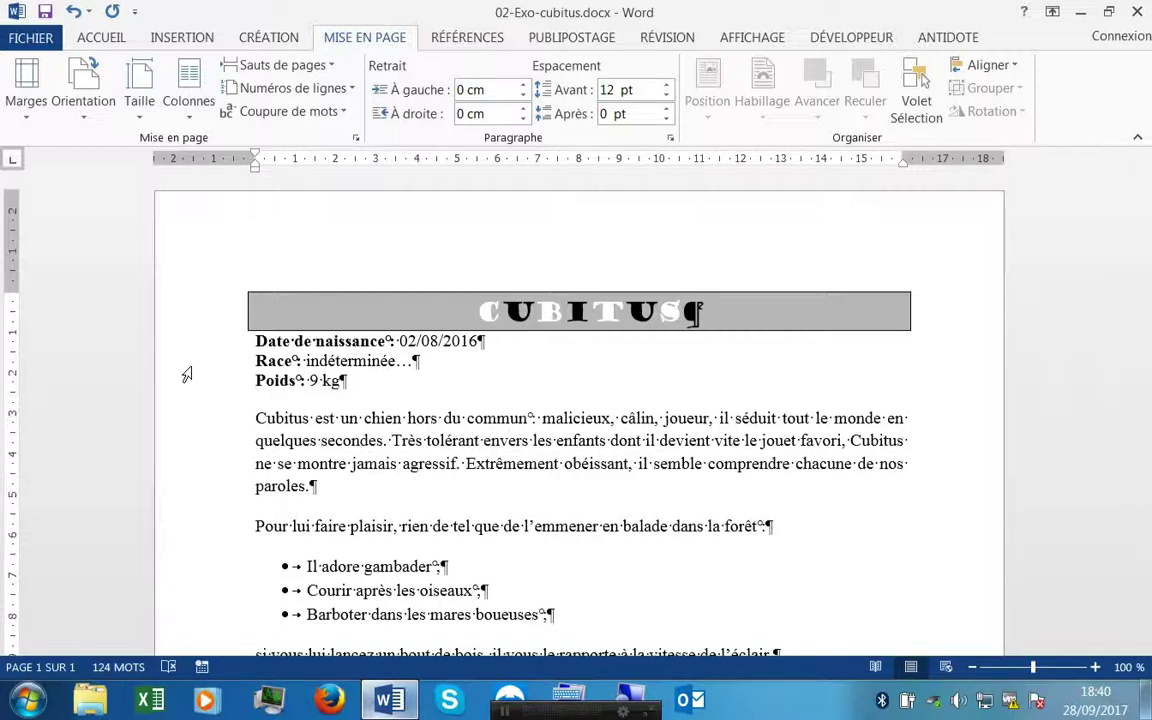
Step: Insert several empty paragraphs between the CUBITUS title and the "Date de naissance :" line
click(256, 341)
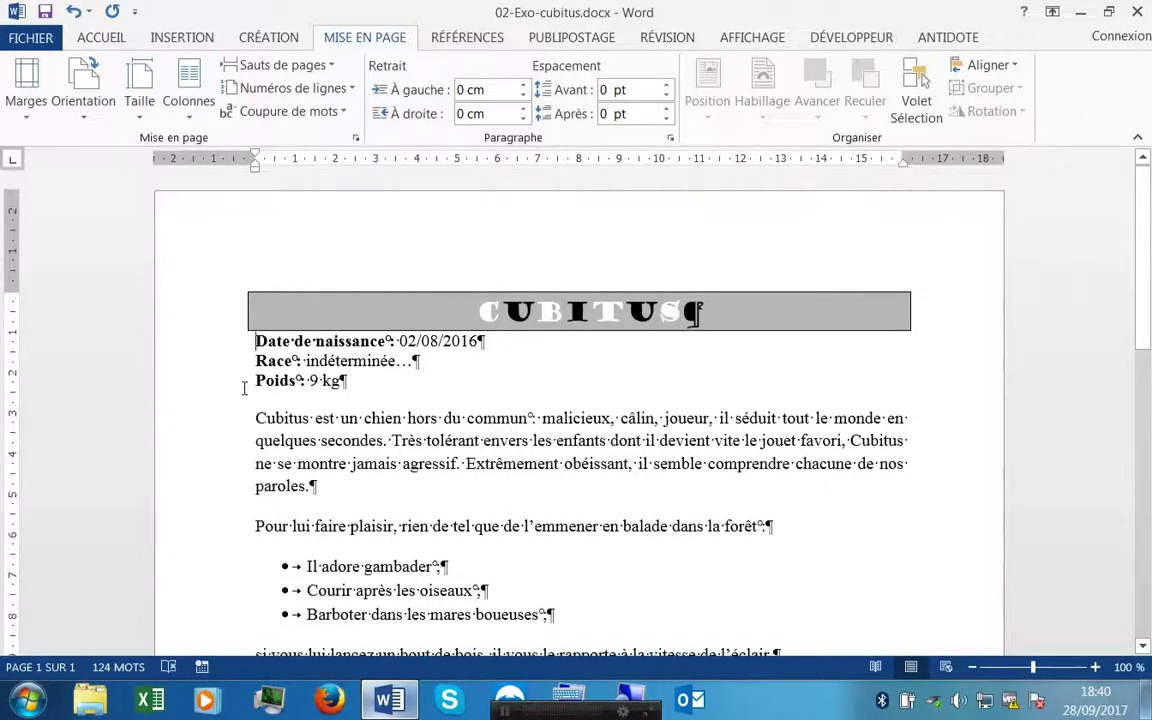
key(Return)
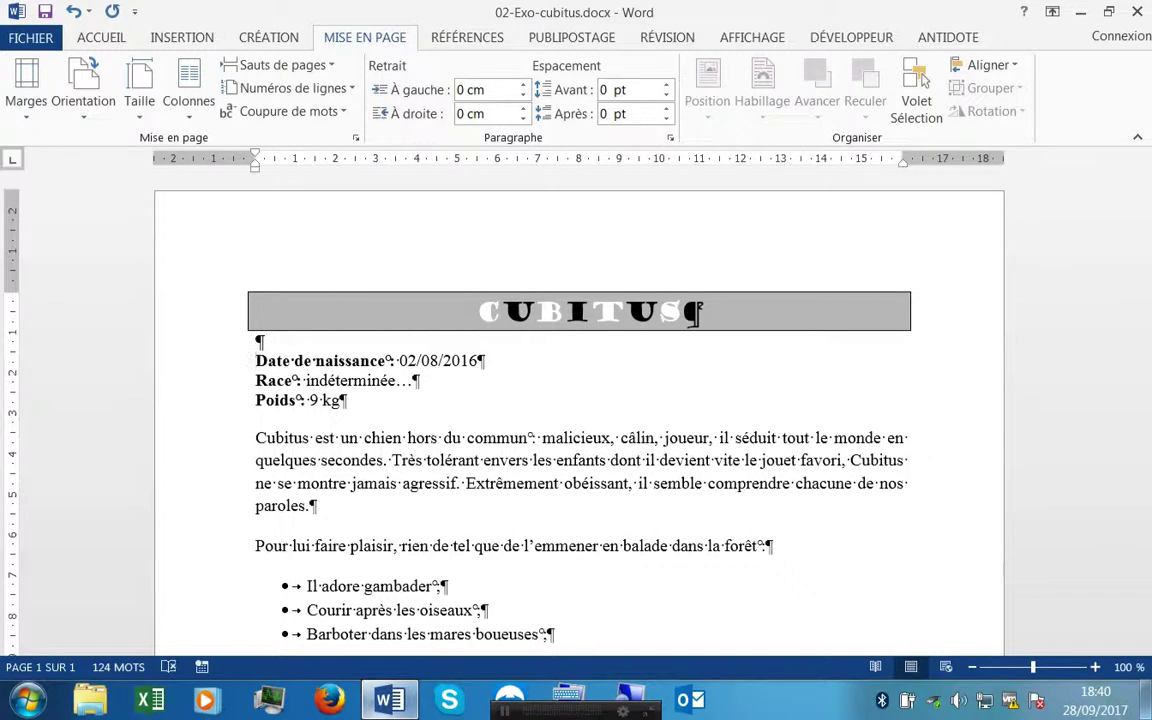
key(Return)
key(Return)
key(Return)
key(Return)
key(Return)
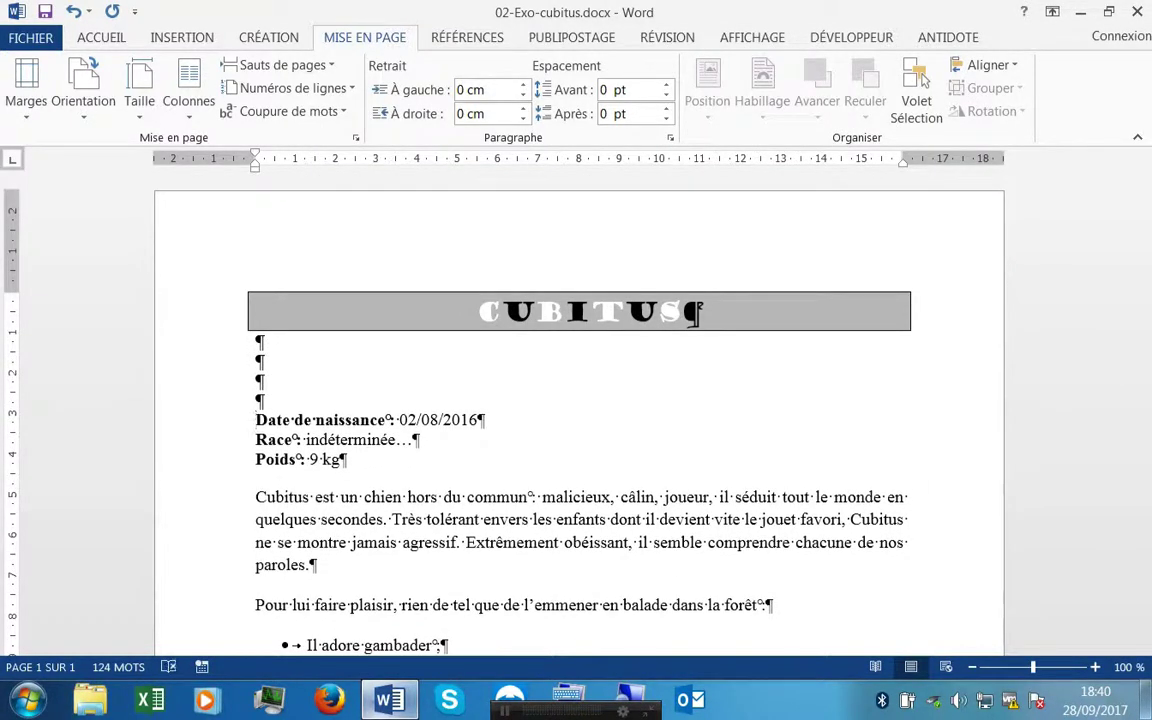
Step: Add three more empty paragraphs below the CUBITUS title and insert the picture chien1.jpg from the 02-Exercice-Cubitus folder among them
key(Return)
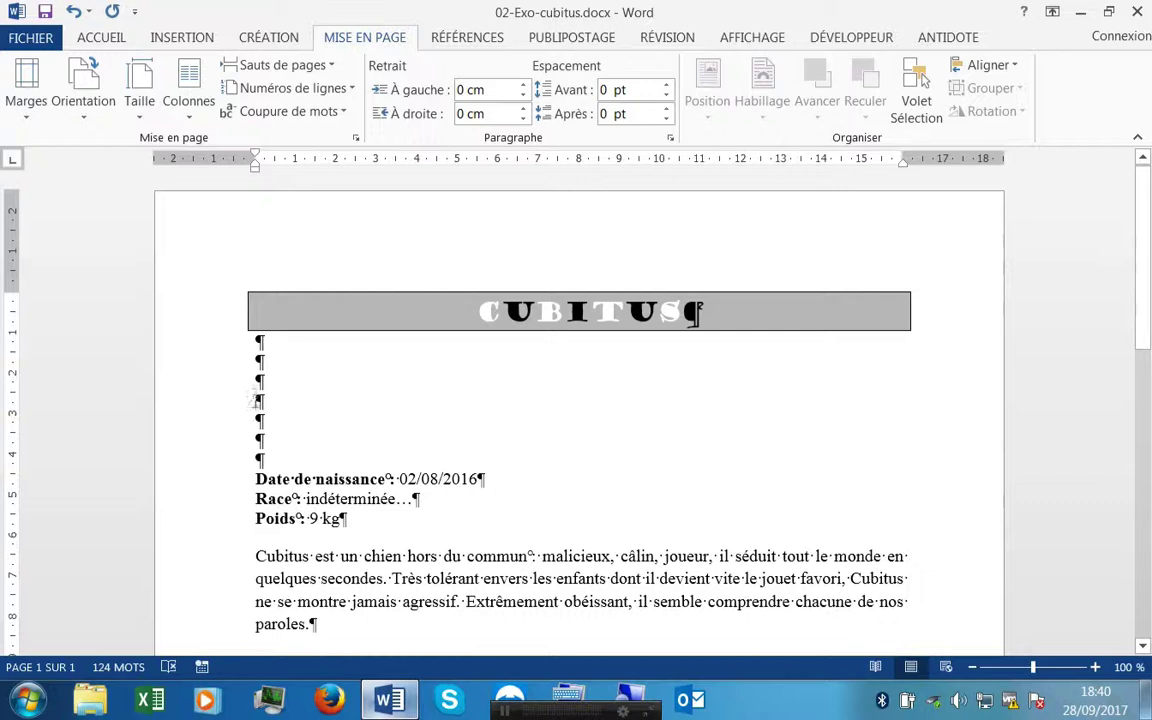
click(197, 42)
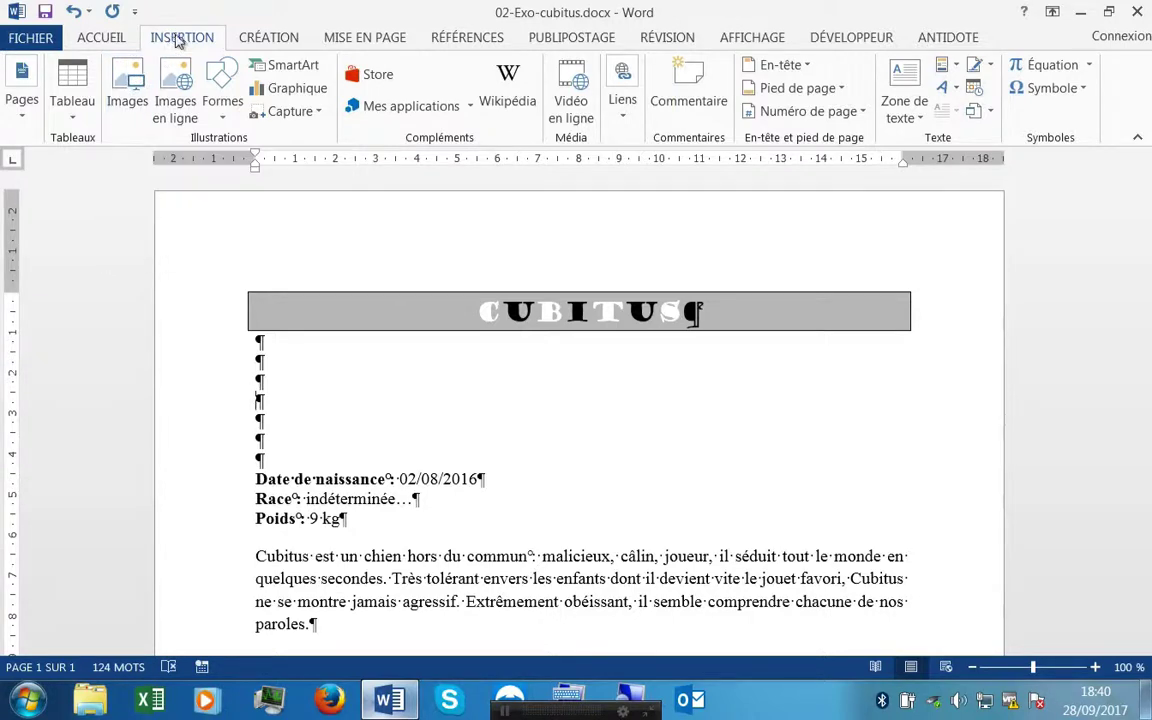
click(132, 88)
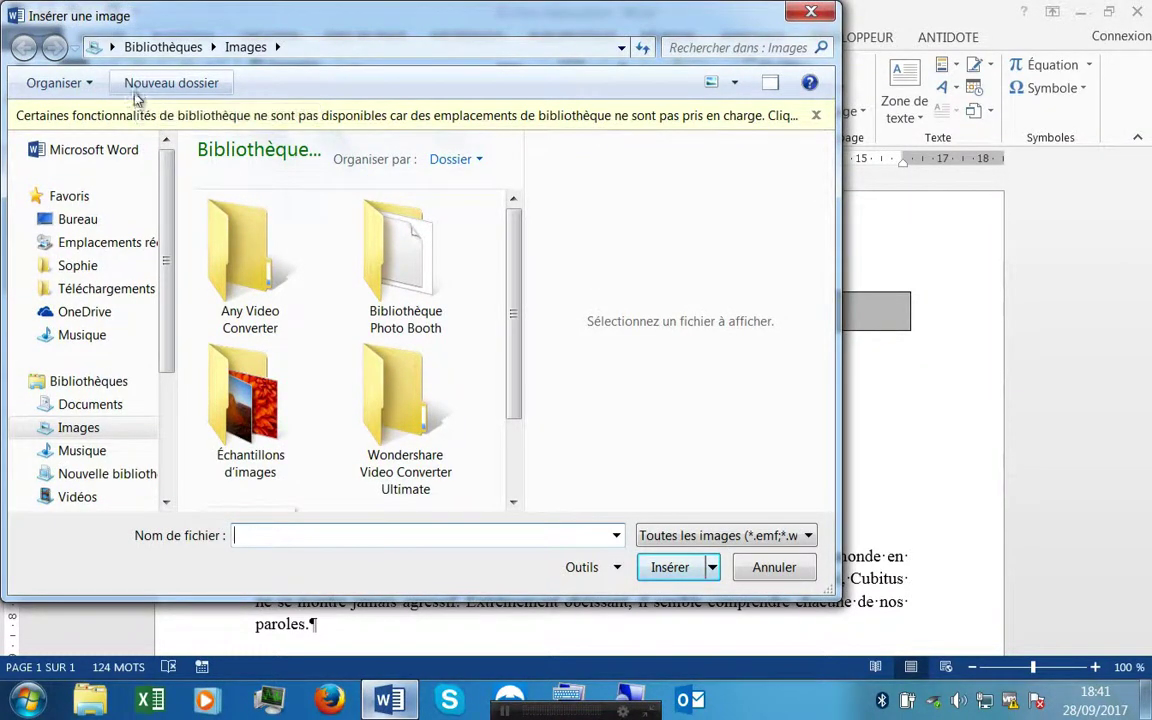
drag(170, 365, 158, 484)
click(135, 397)
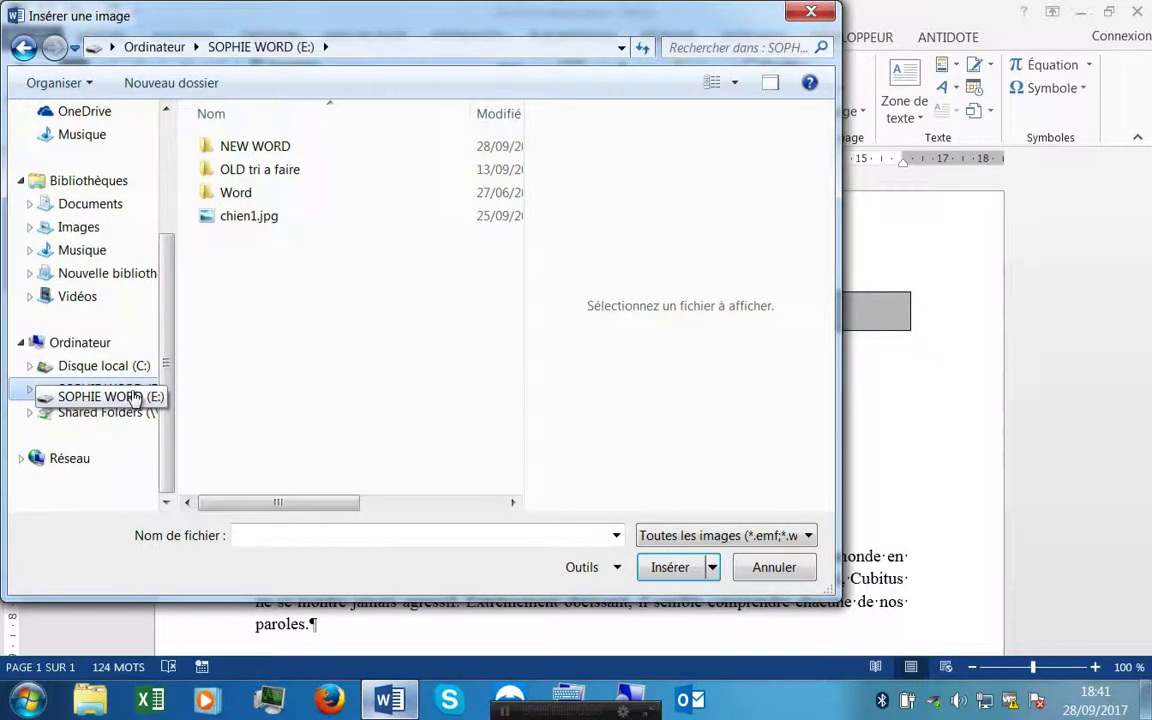
double_click(218, 147)
double_click(208, 175)
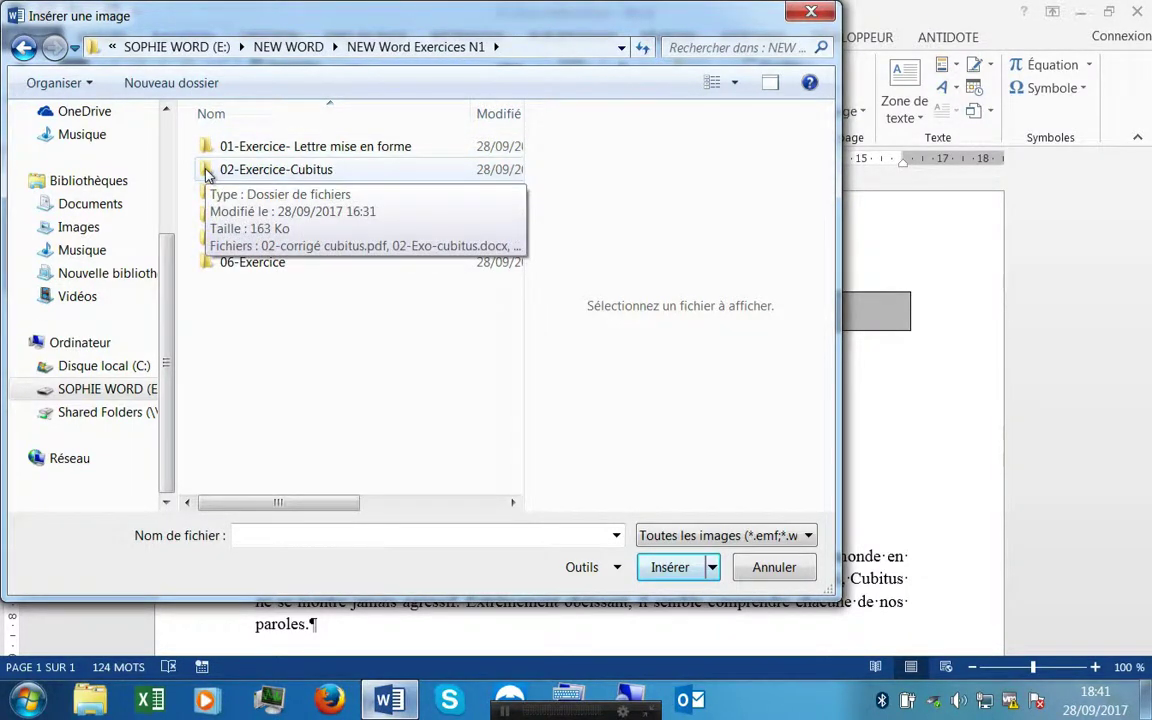
click(208, 172)
double_click(208, 172)
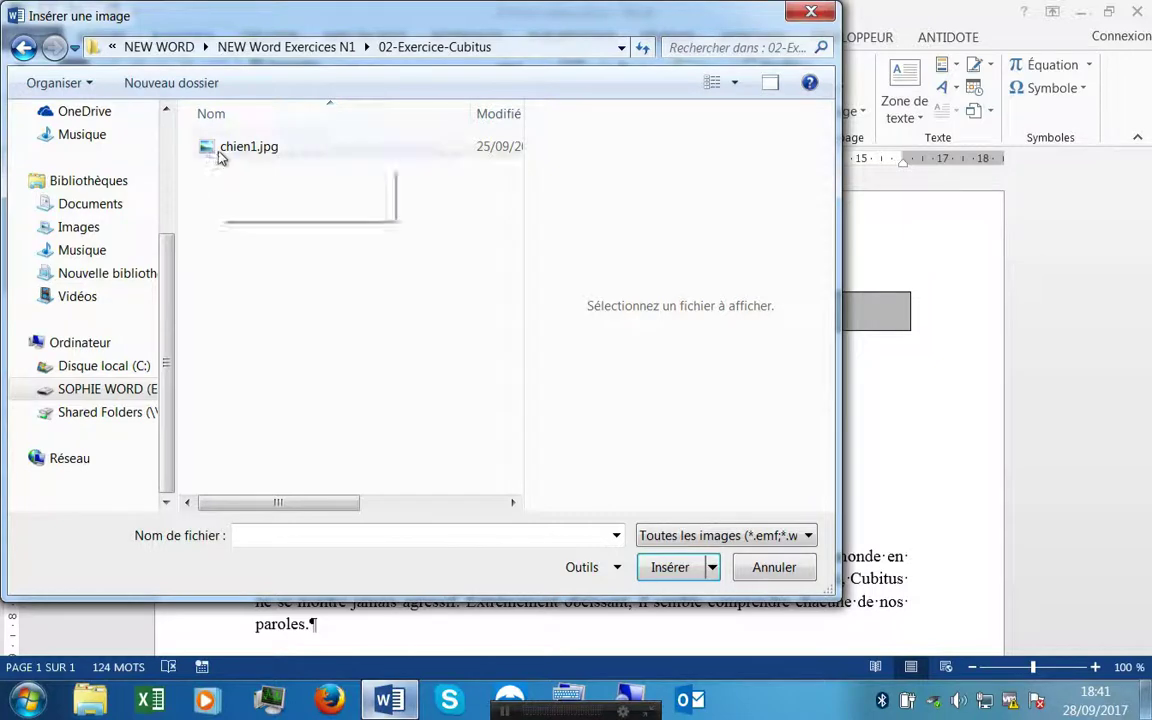
click(221, 155)
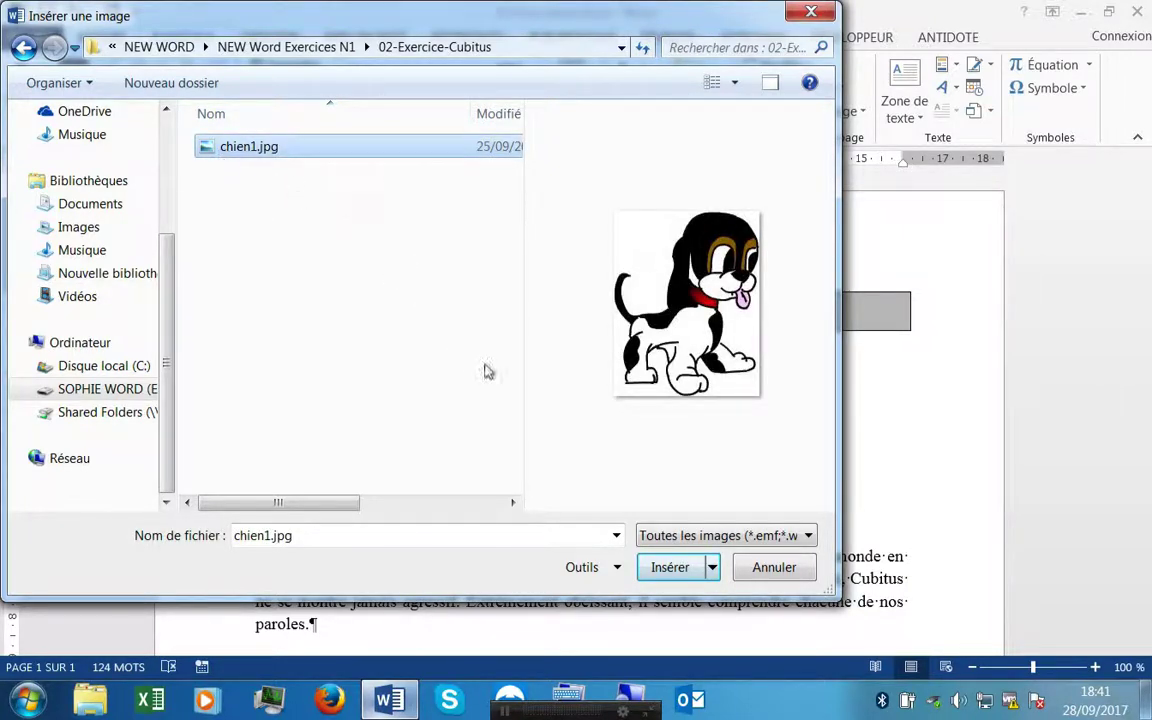
click(663, 566)
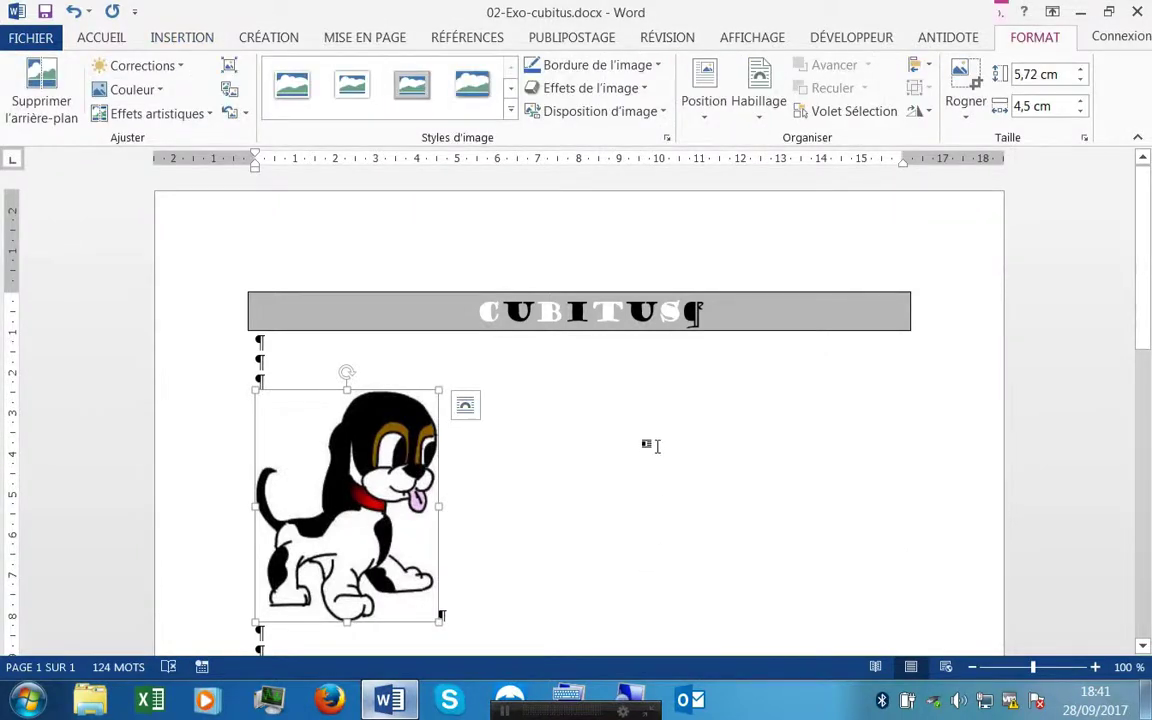
Step: Shrink the dog picture proportionally to about 4,17 cm high by 3,28 cm wide
scroll(651, 445, down, 3)
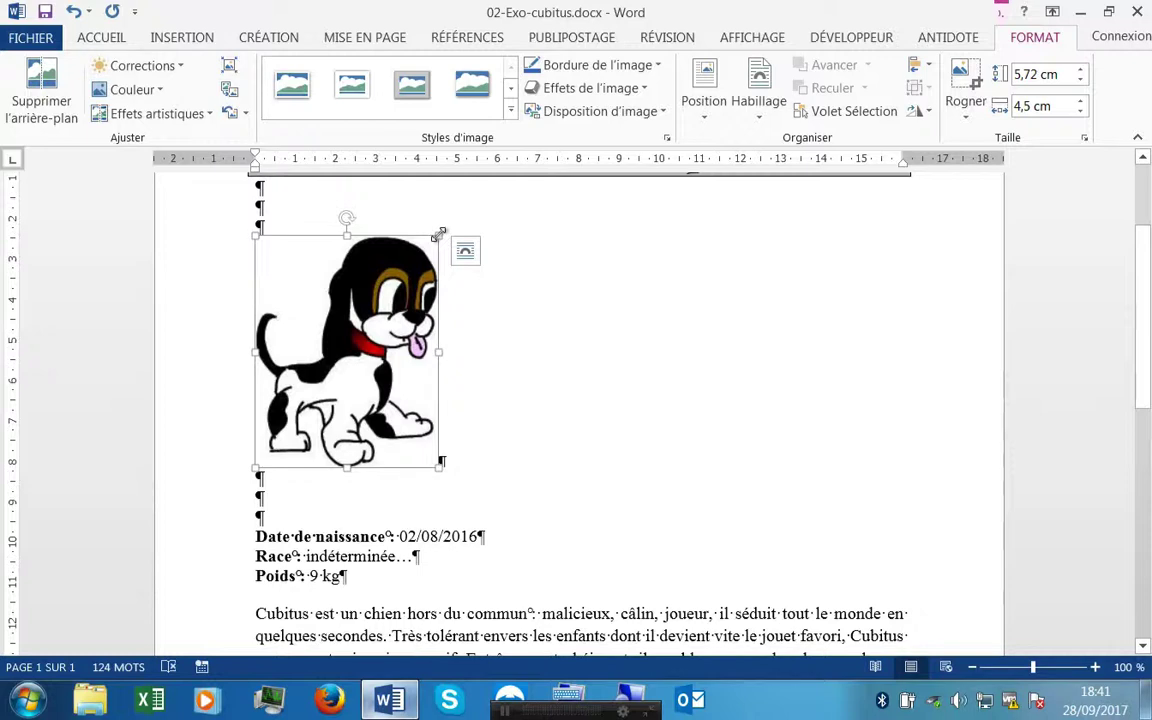
drag(439, 234, 323, 300)
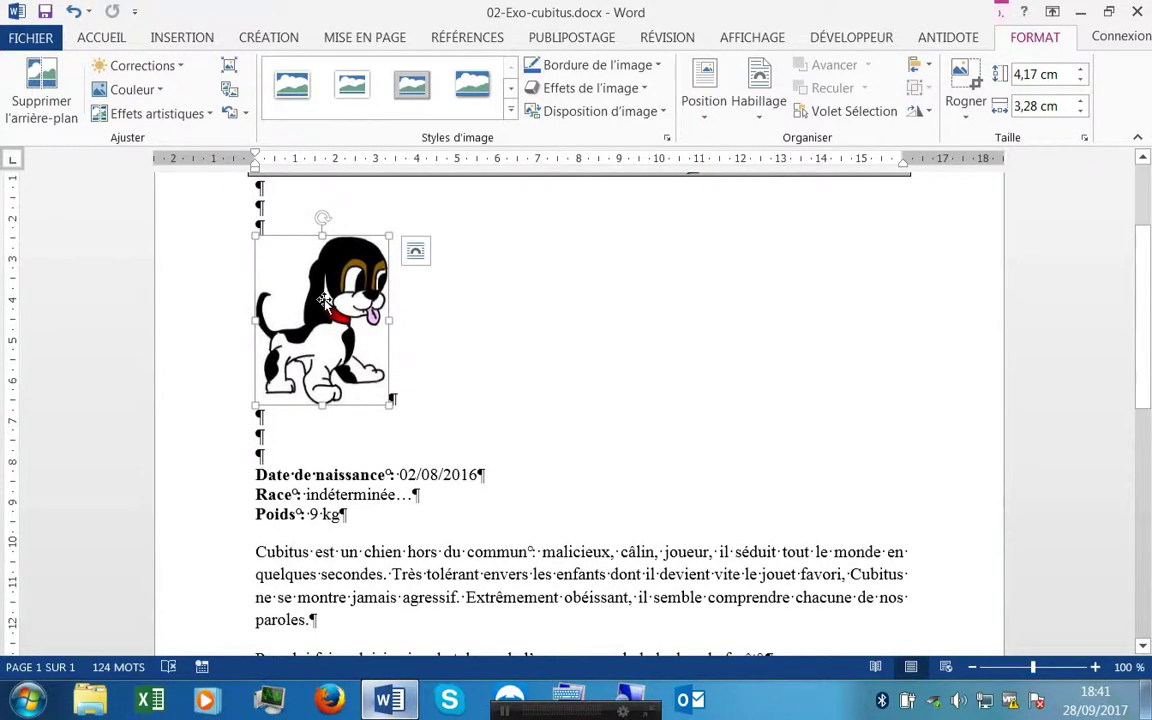
click(455, 321)
Step: Delete two empty paragraphs below the dog picture and one above it, and hide the formatting marks
scroll(460, 321, up, 3)
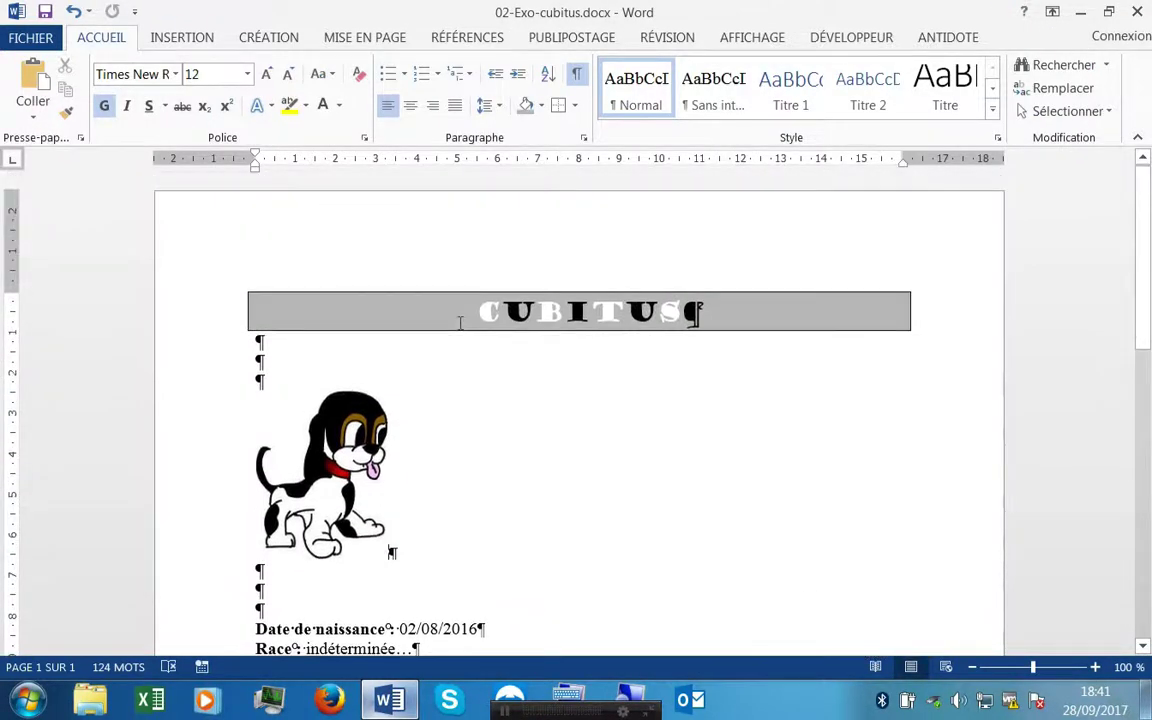
scroll(455, 321, down, 2)
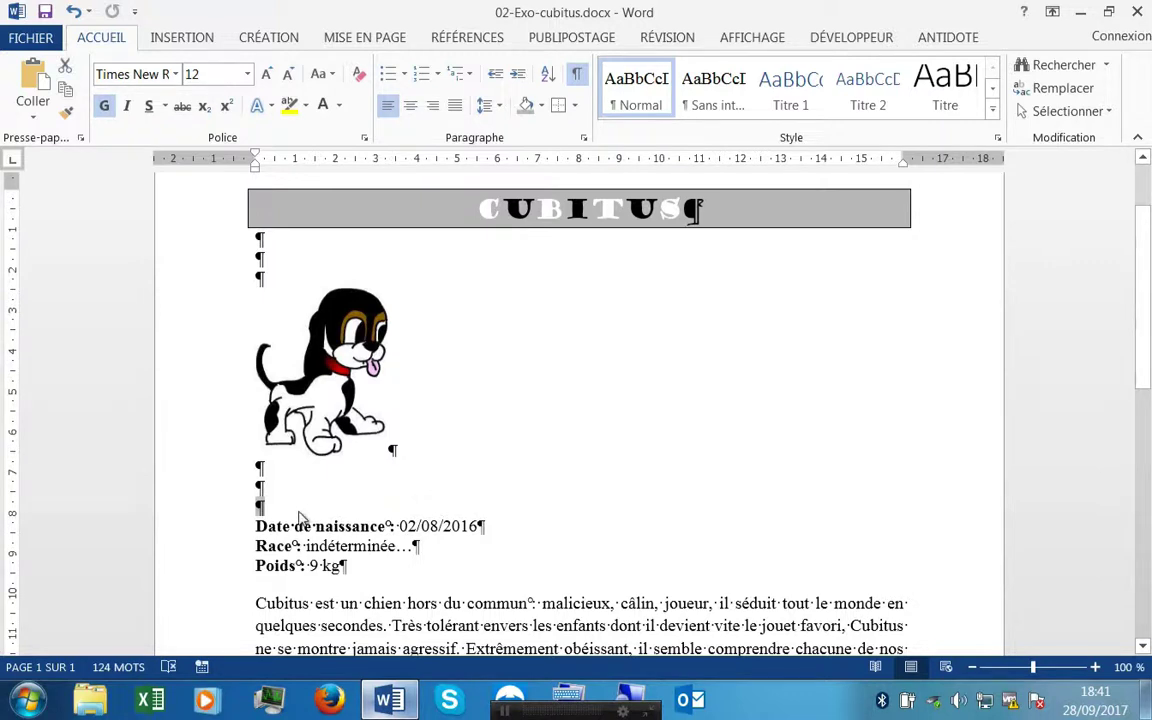
key(Delete)
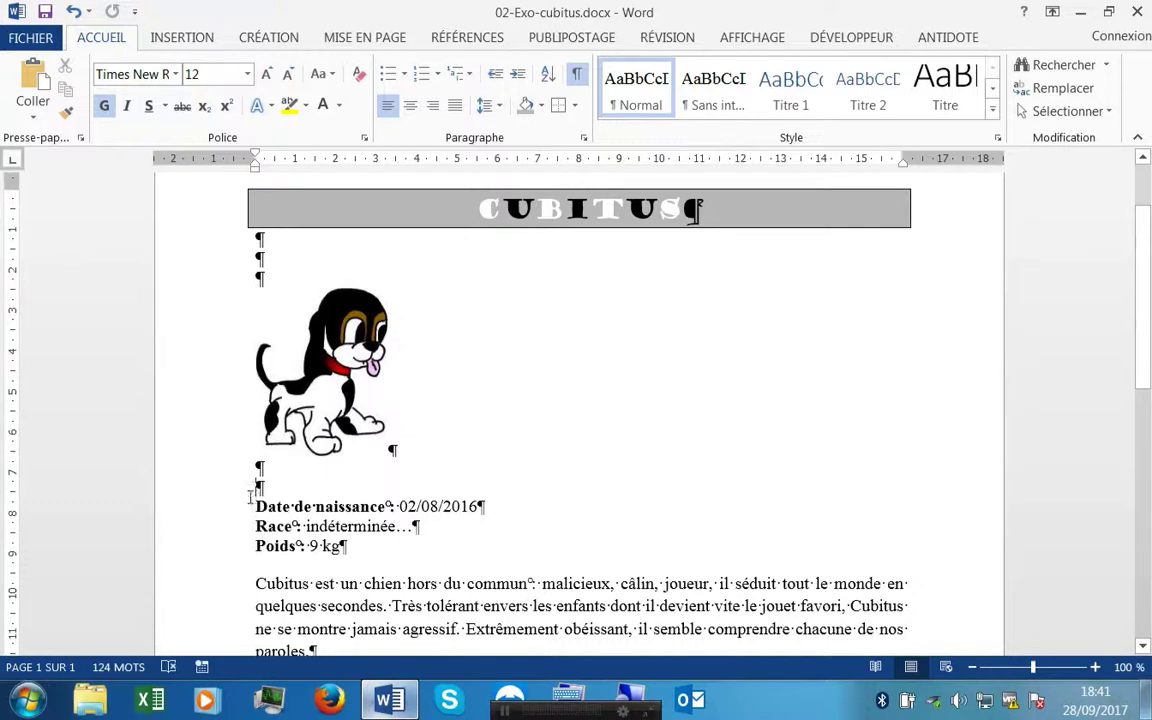
double_click(278, 487)
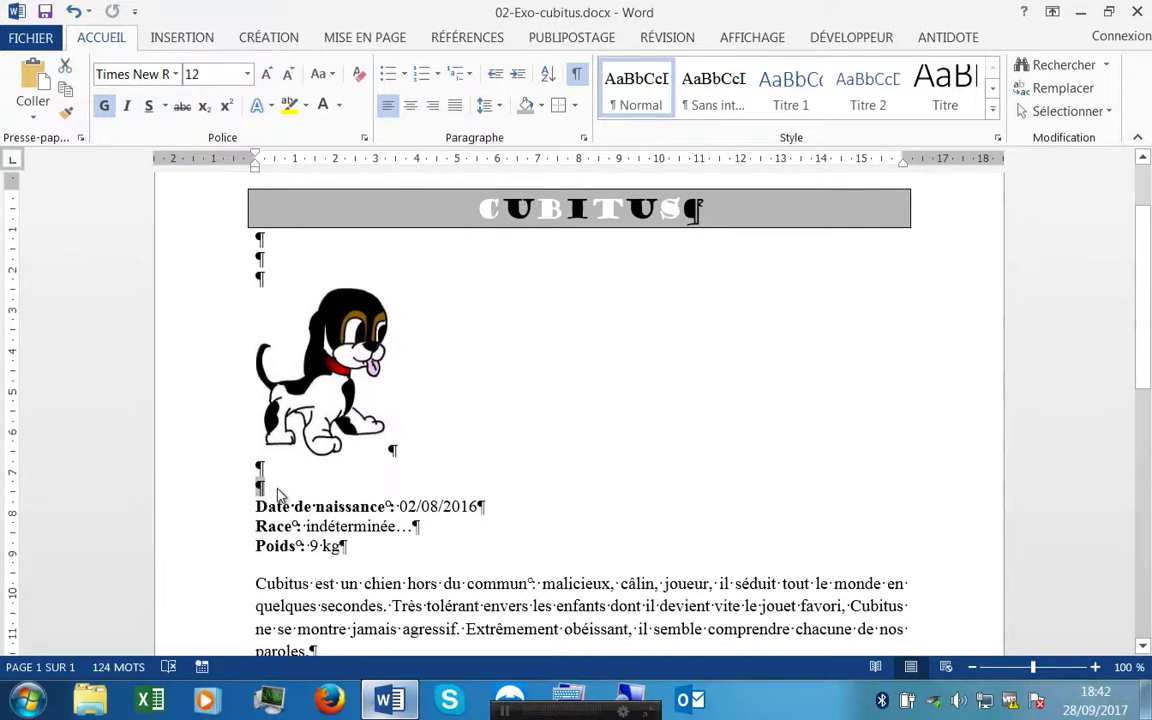
key(Delete)
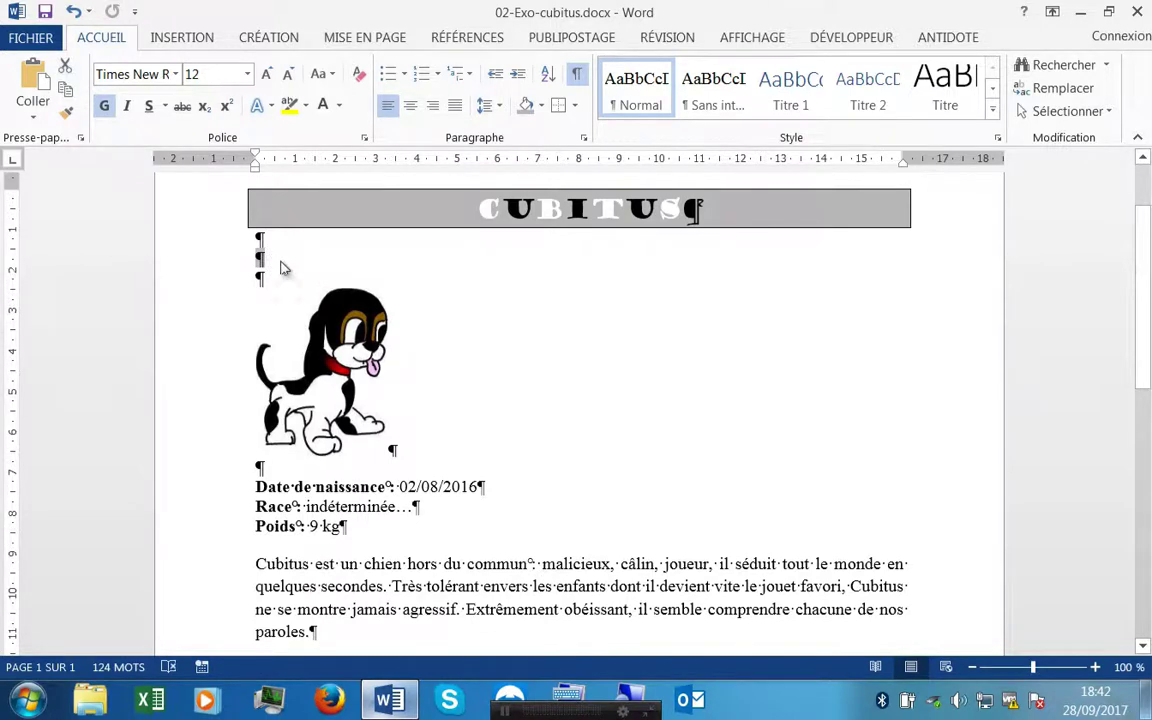
key(Delete)
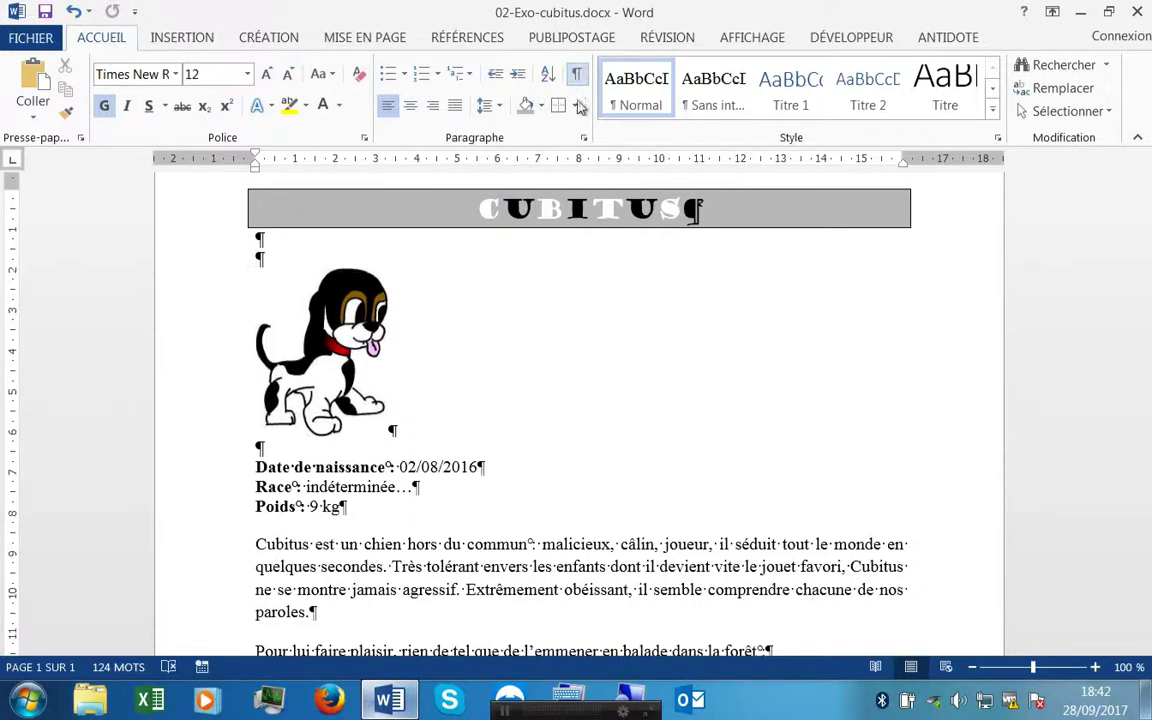
click(578, 77)
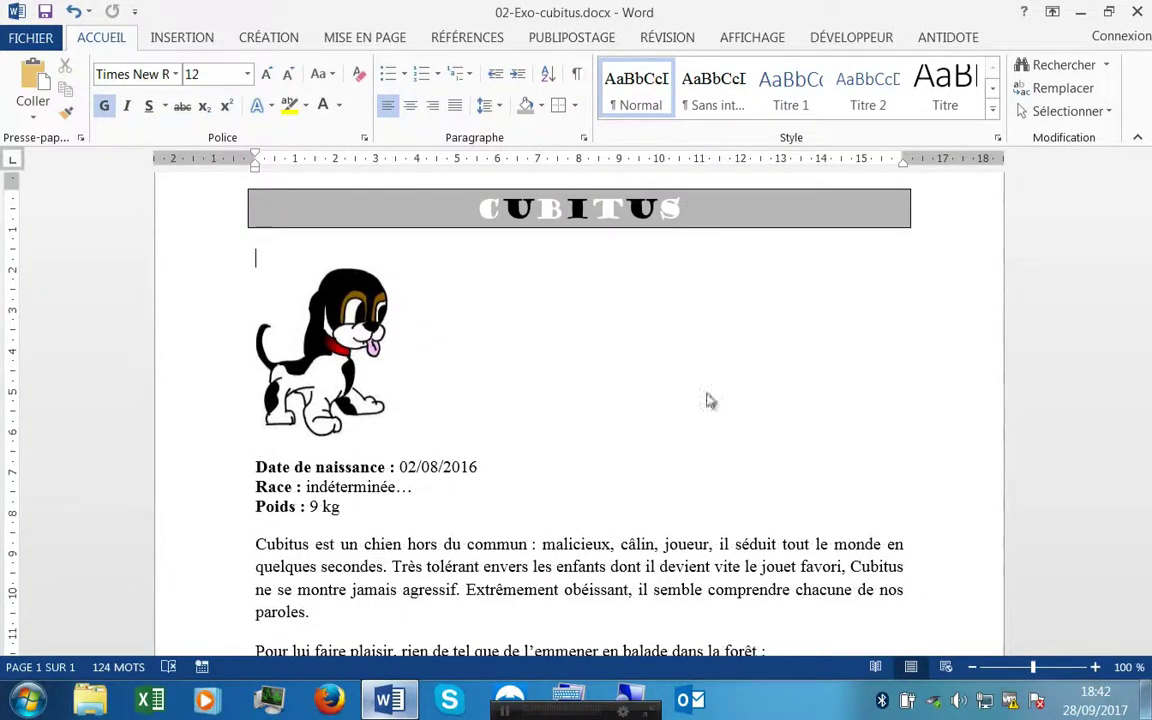
Step: Correct the flagged "si" at the start of "si vous lui lancez un bout de bois" to "Si"
scroll(720, 427, up, 1)
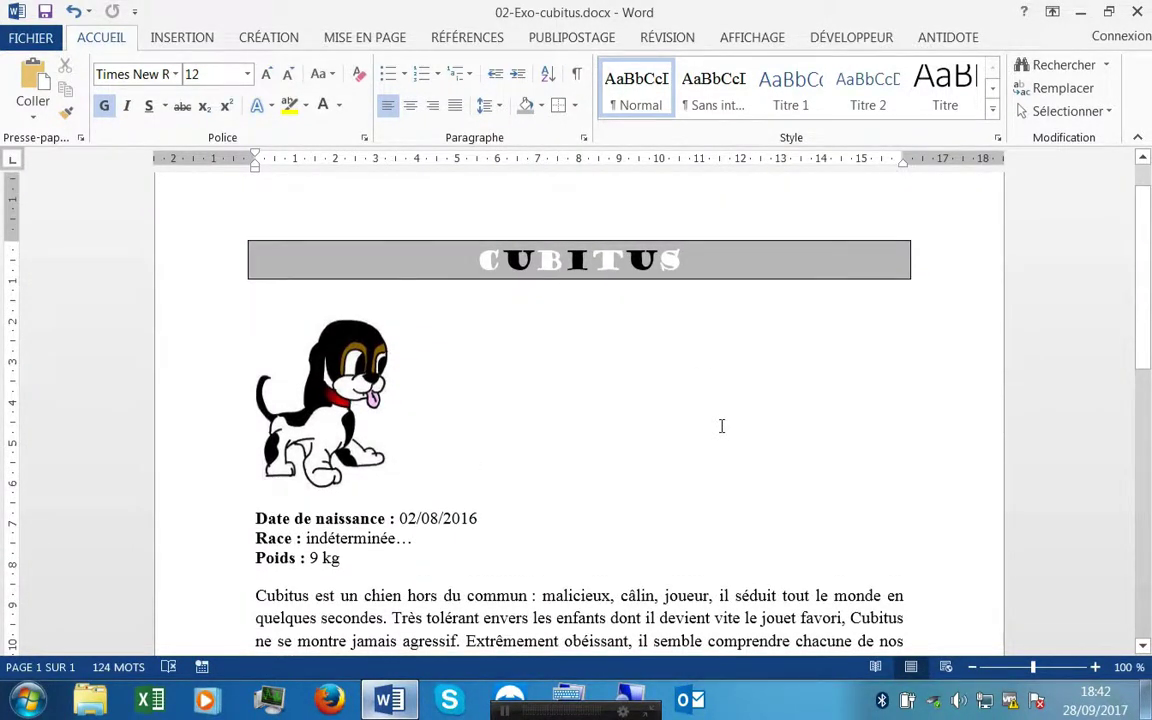
scroll(721, 426, down, 4)
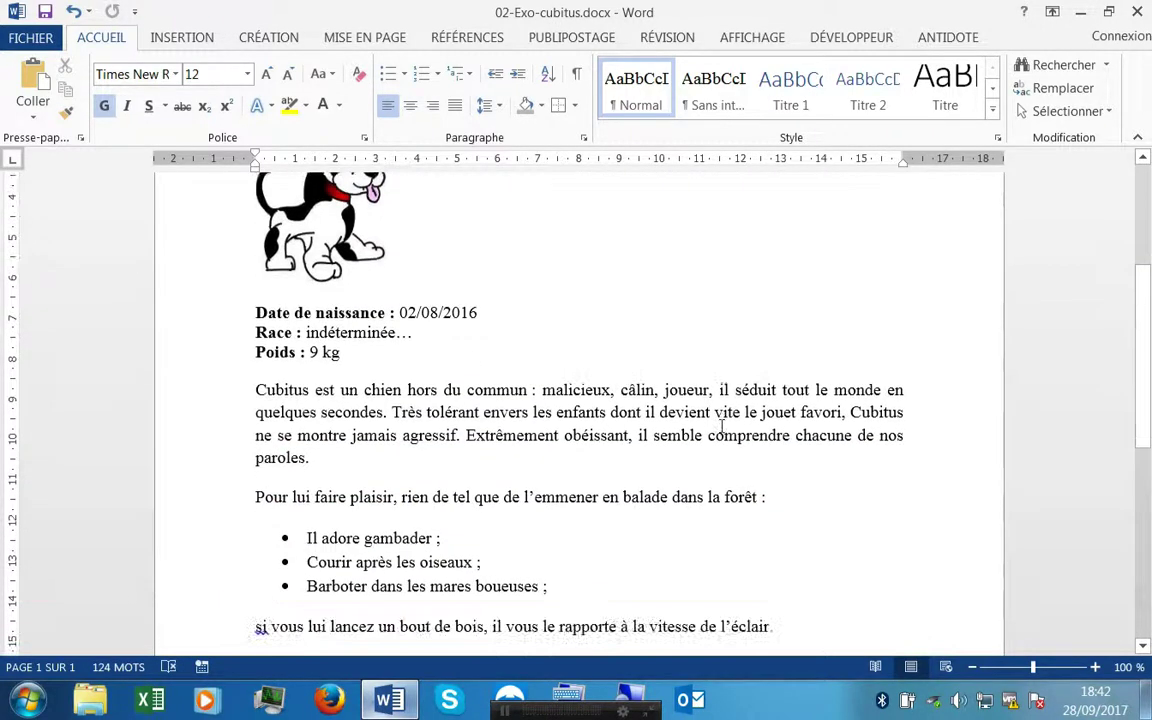
scroll(721, 426, down, 5)
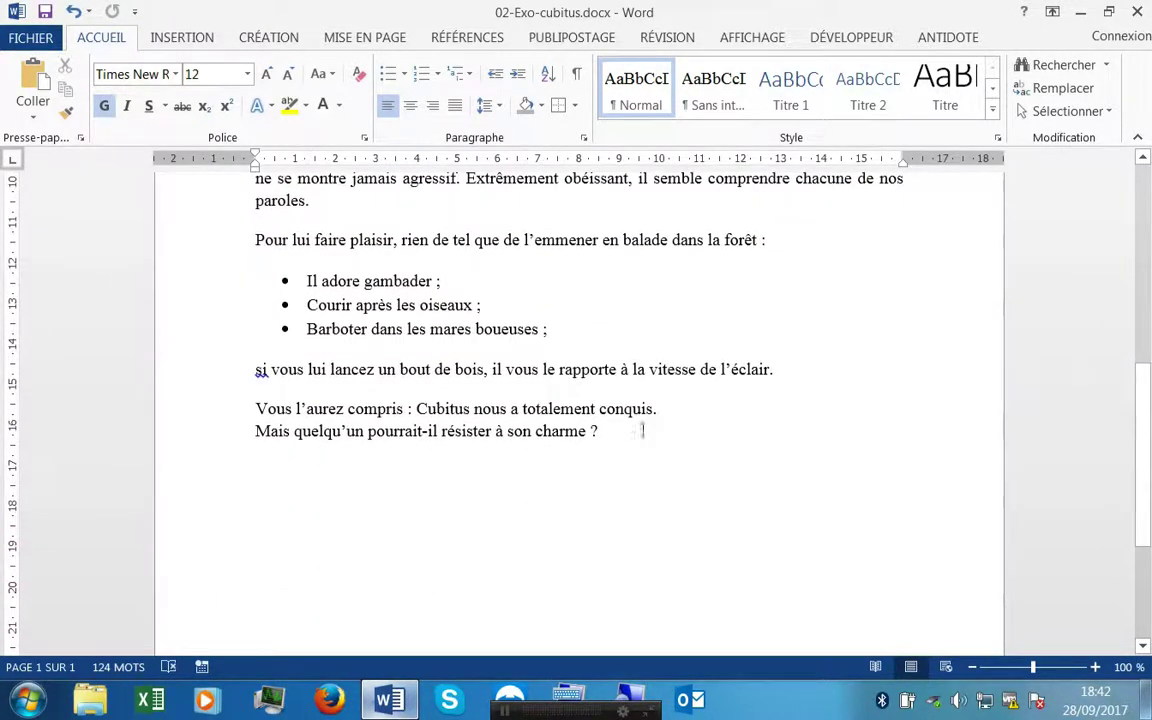
click(262, 374)
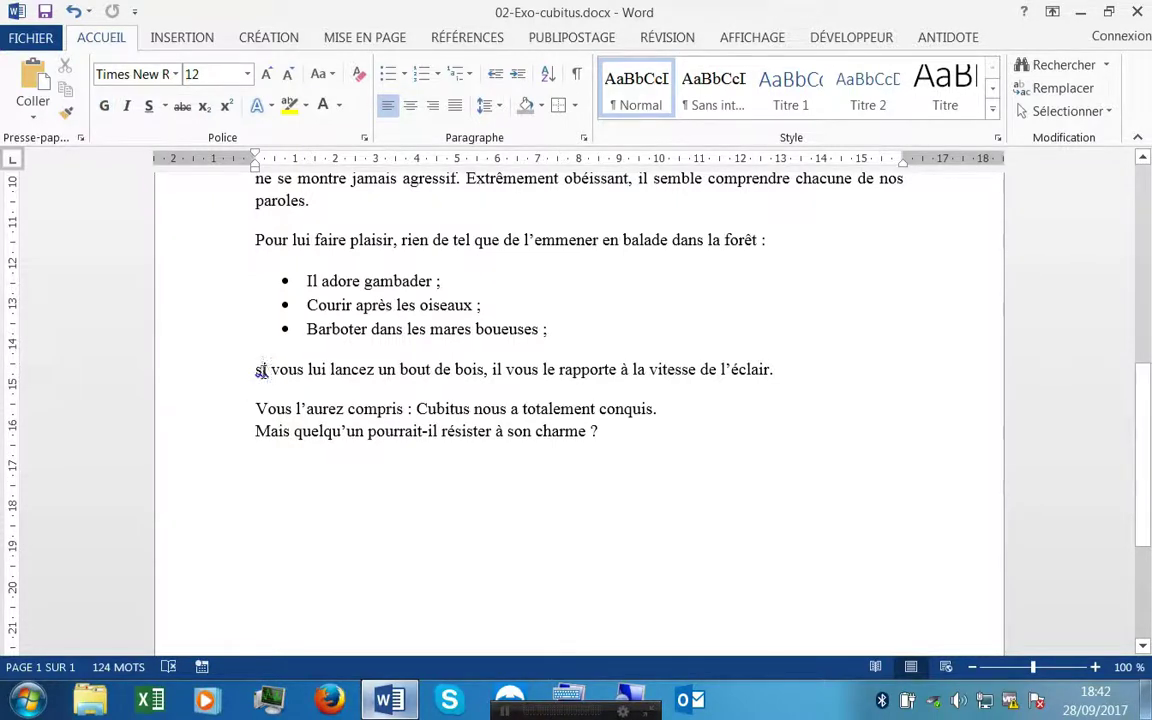
right_click(262, 372)
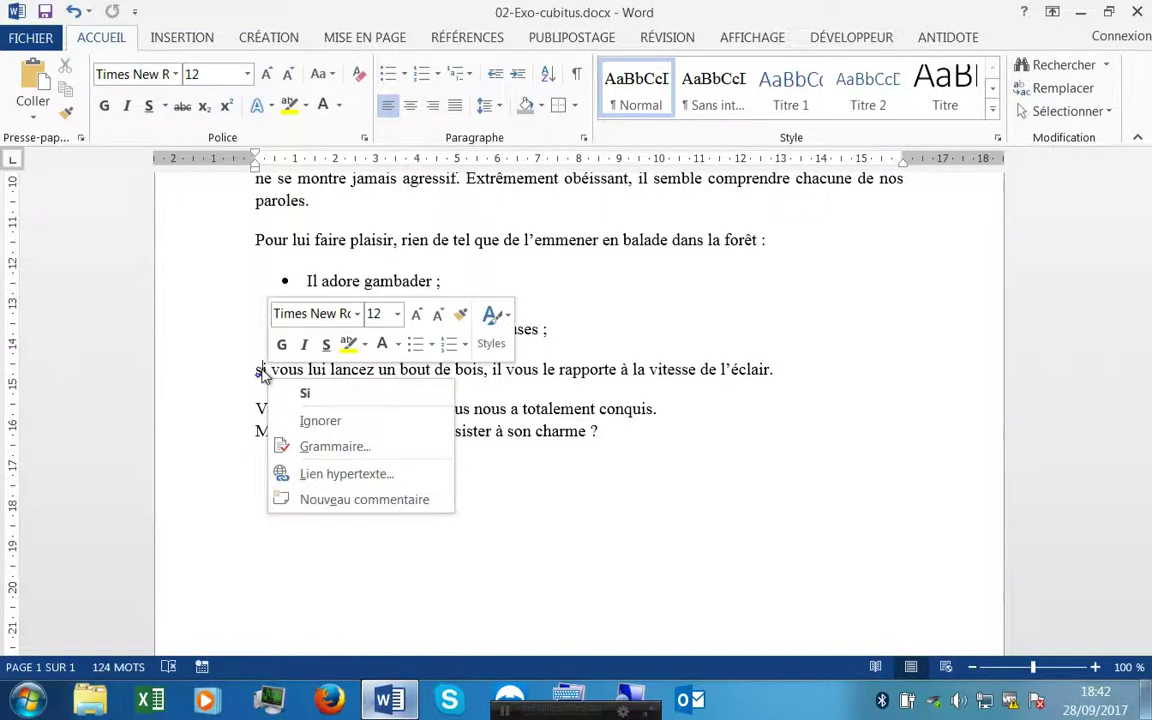
click(308, 396)
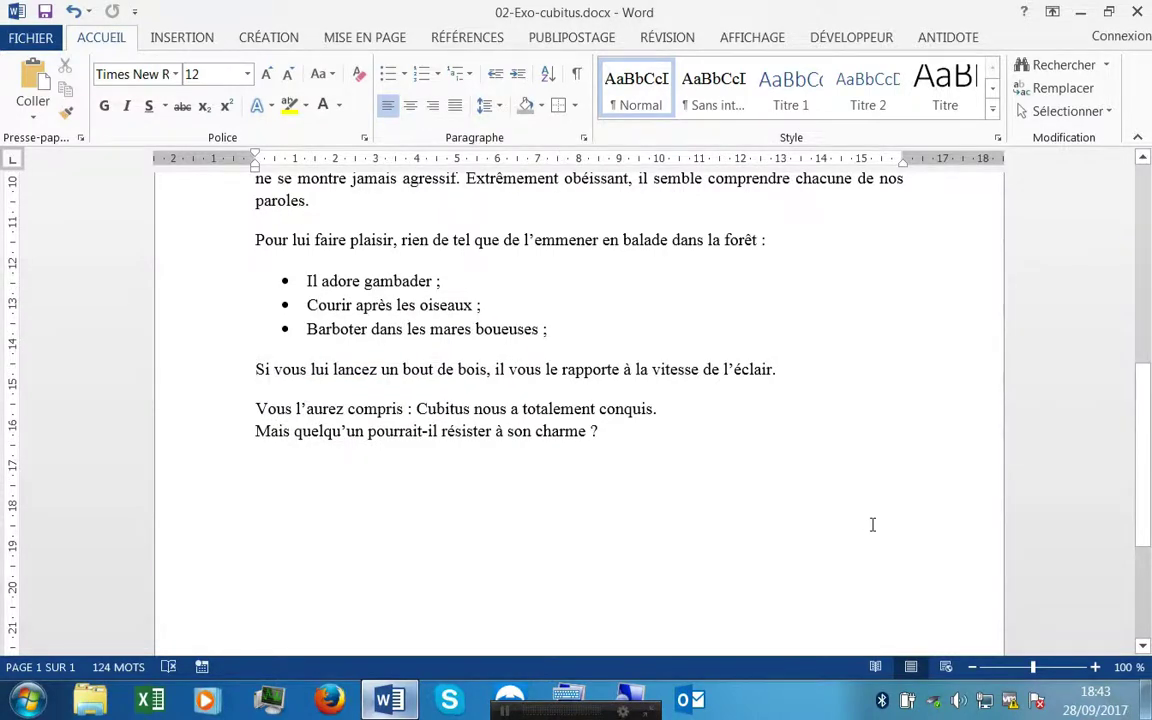
Step: Save a Word copy of the document in the 02-Exercice-Cubitus folder, appending a first name to the file name 02-Exo-cubitus
scroll(872, 524, up, 3)
scroll(872, 524, up, 6)
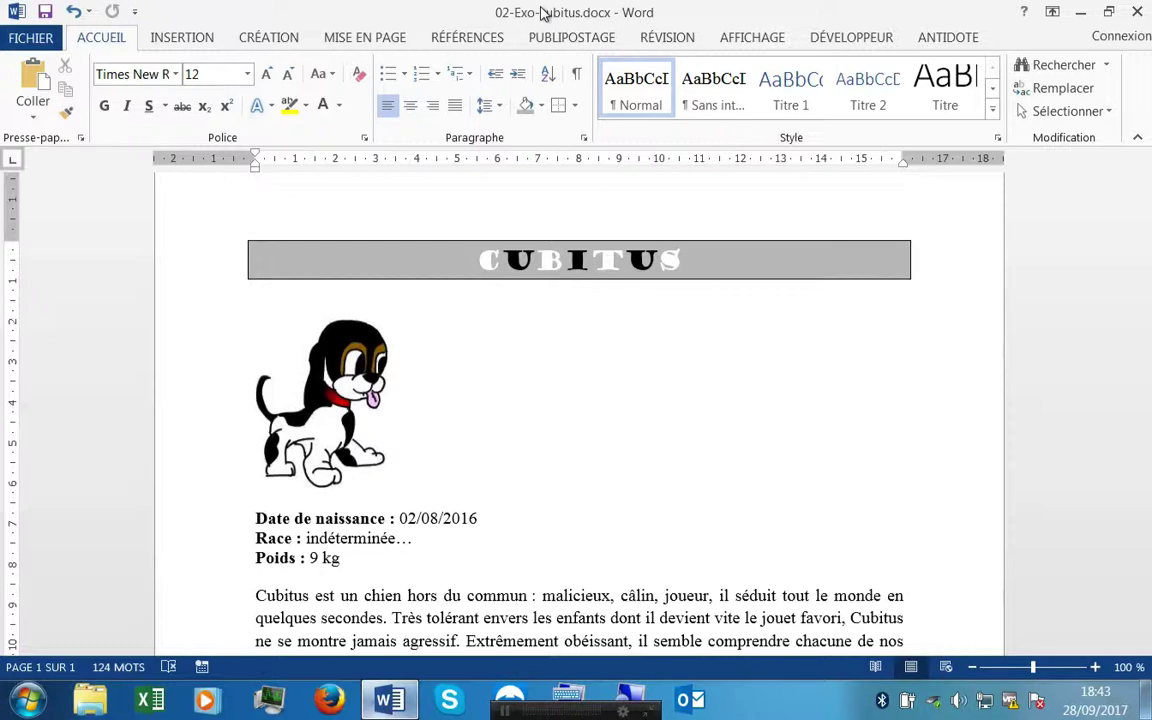
click(45, 40)
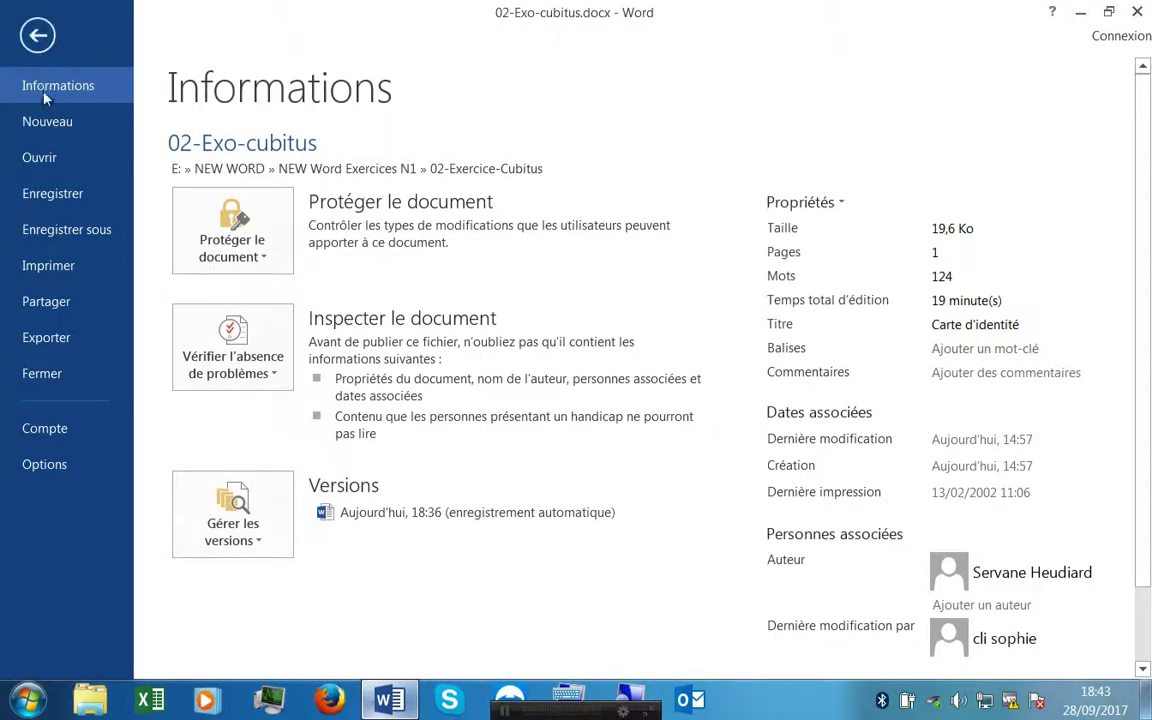
click(60, 232)
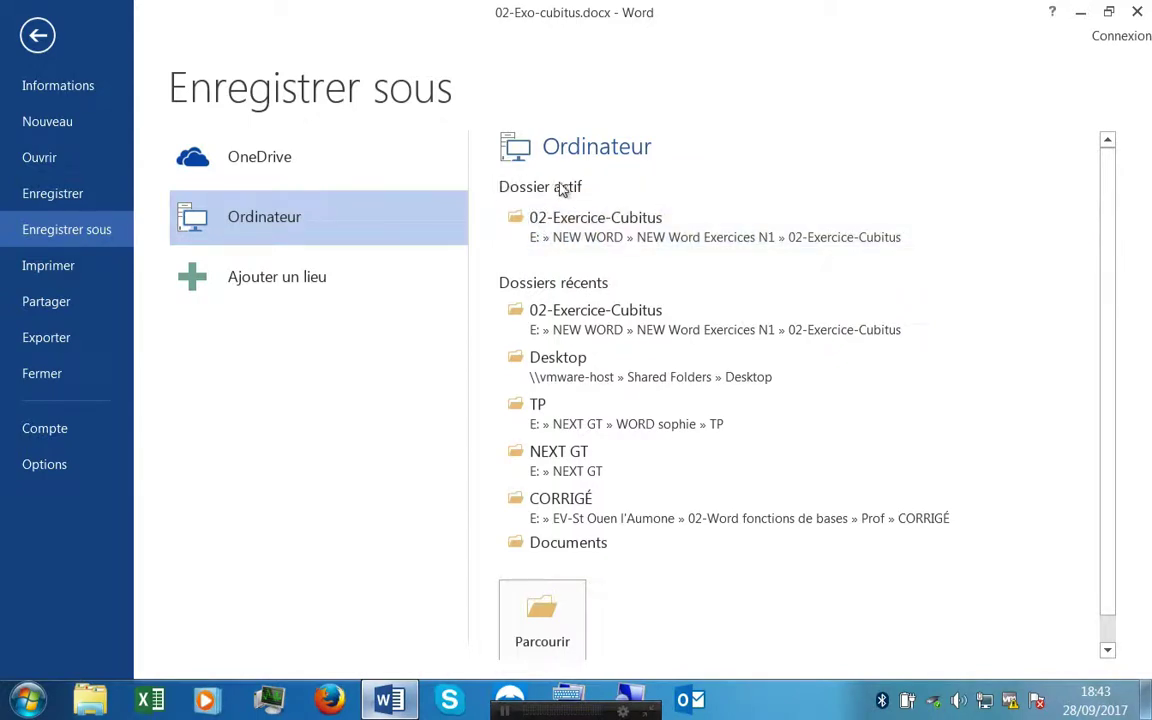
click(589, 231)
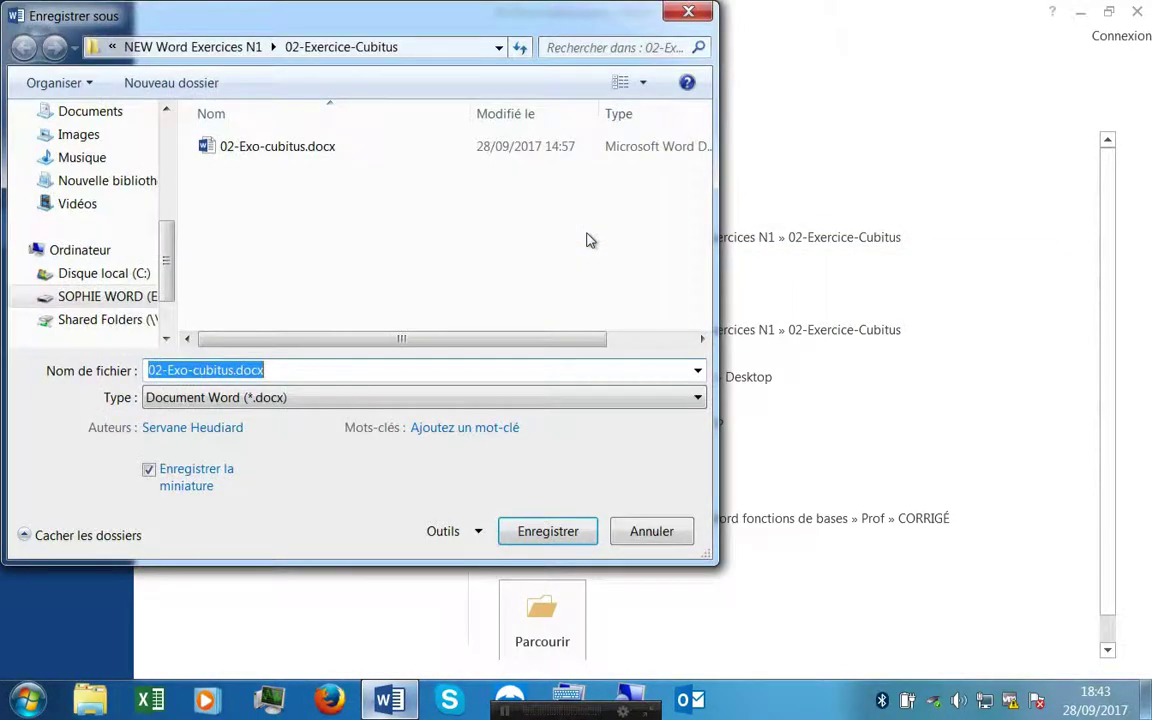
click(236, 371)
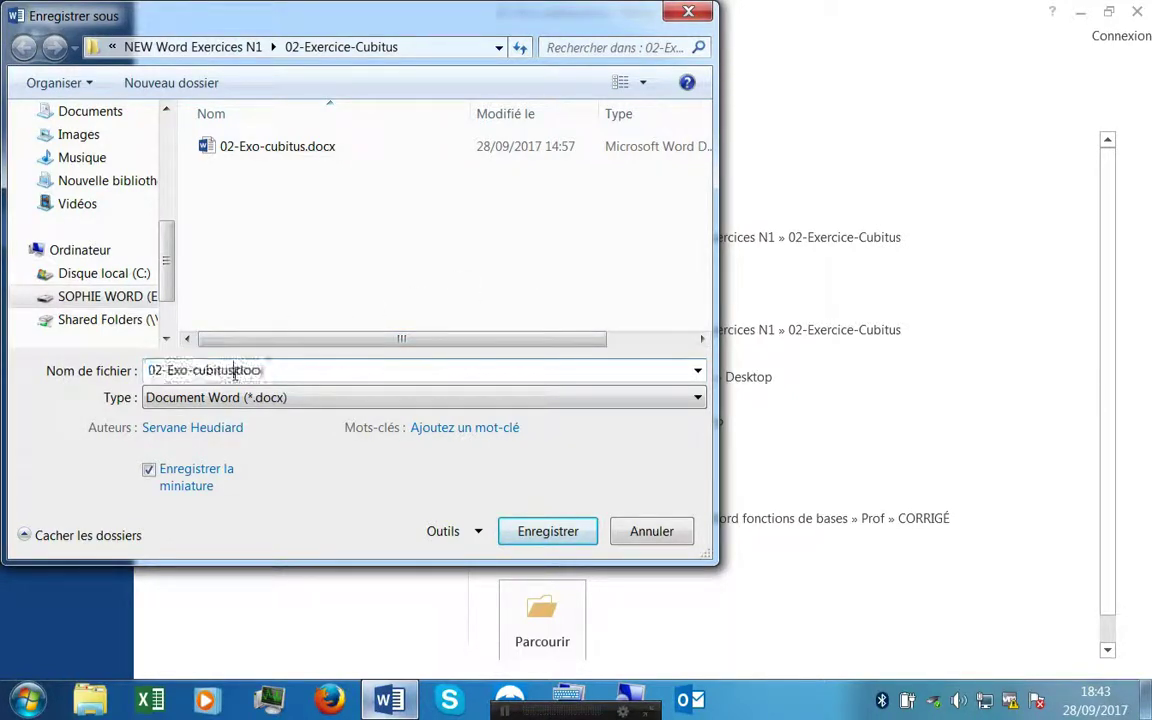
text(scp)
text(hie)
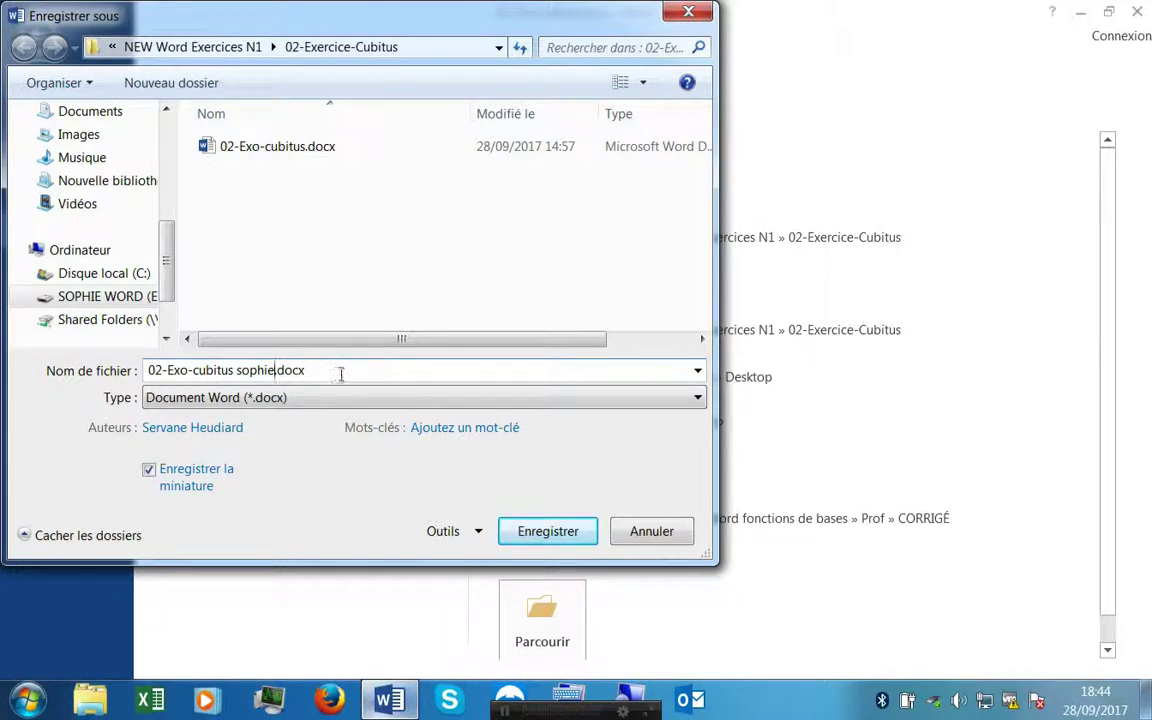
click(545, 533)
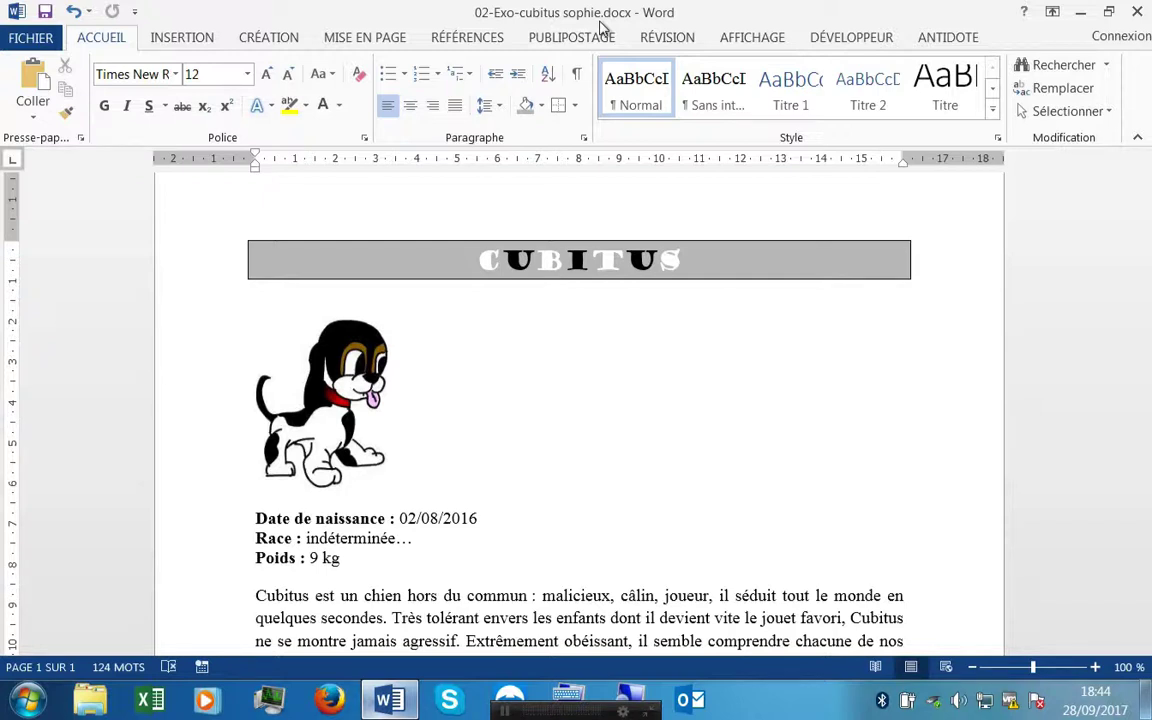
Step: Save the document as a PDF in the 02-Exercice-Cubitus folder under its current name, with the file opening after publication
click(16, 38)
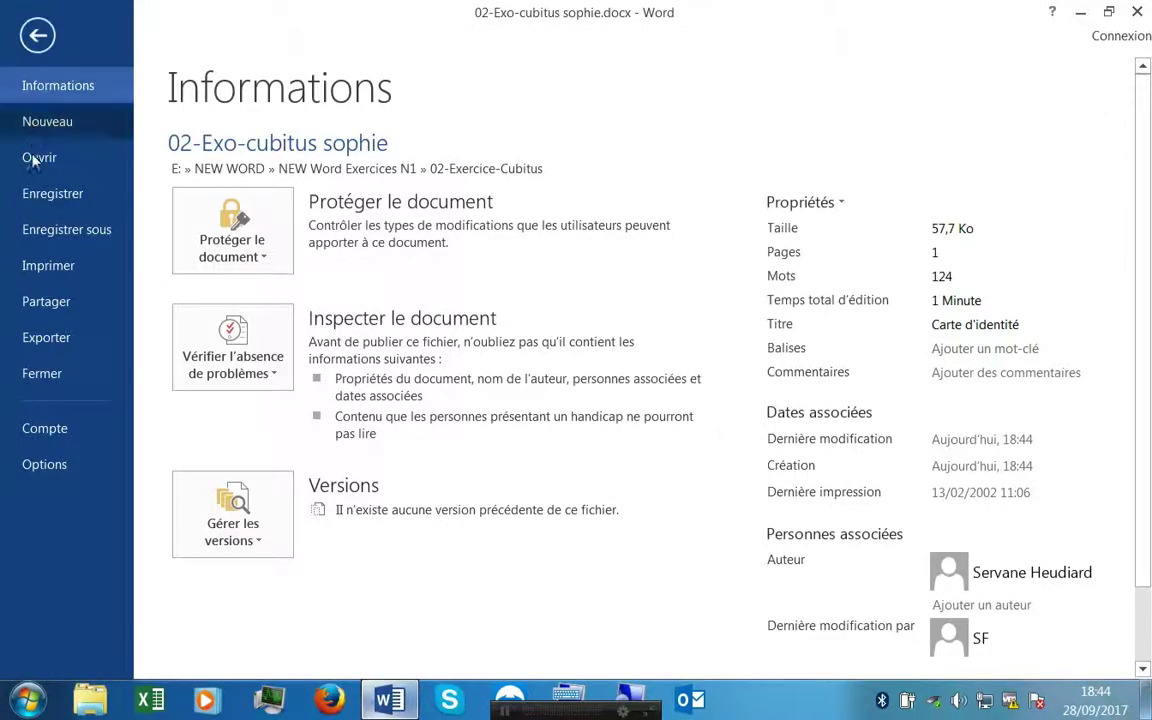
click(29, 231)
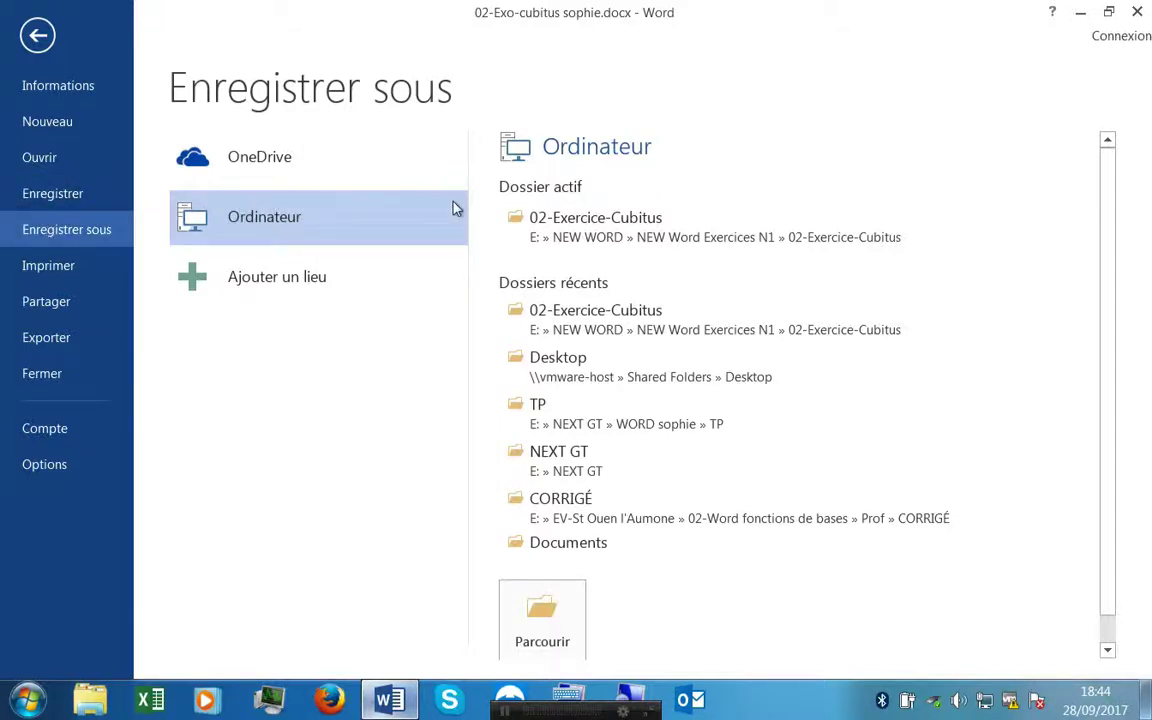
click(575, 232)
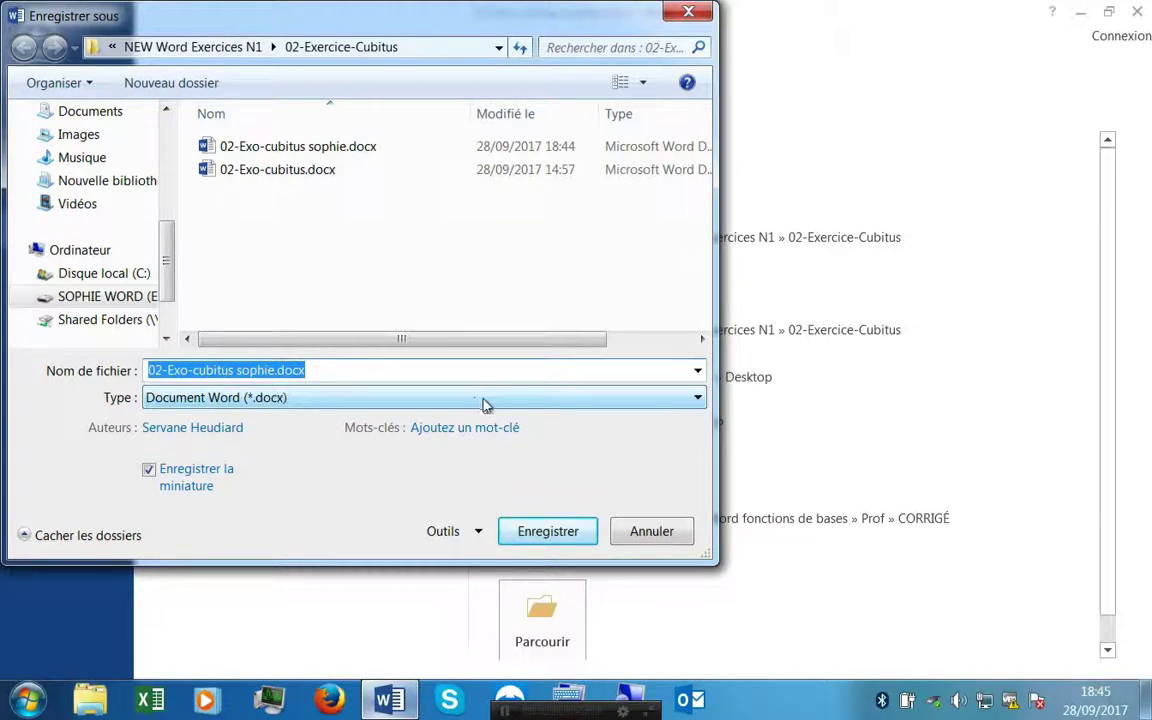
click(698, 399)
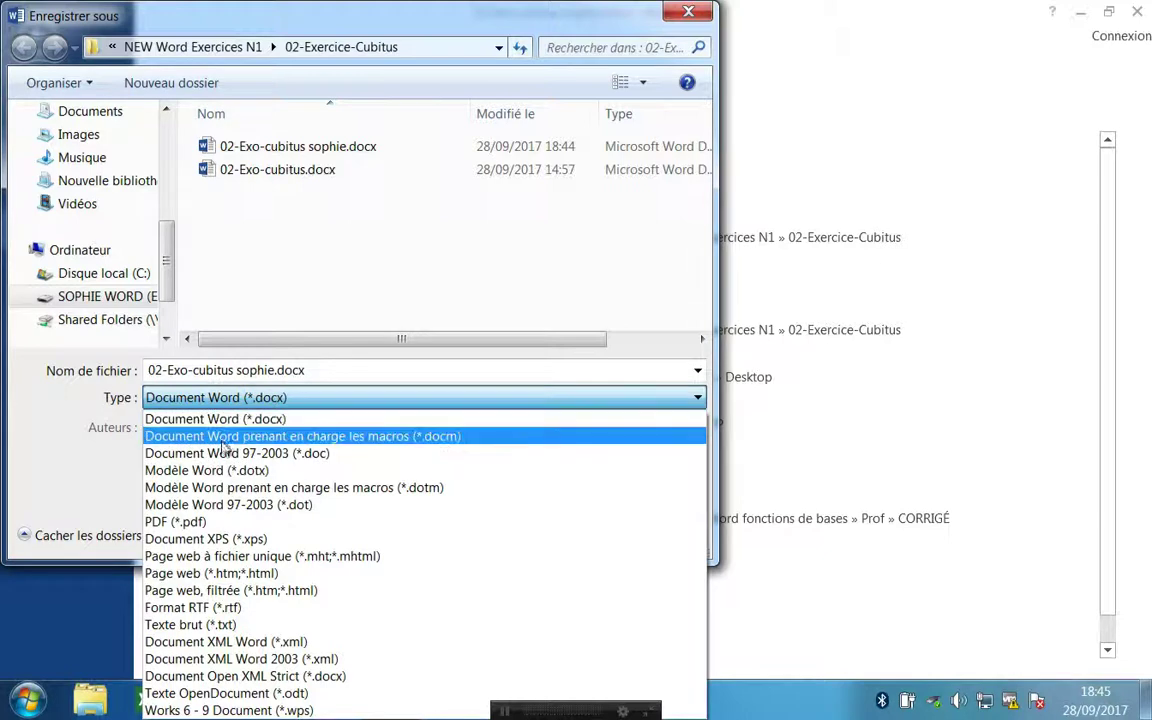
click(185, 522)
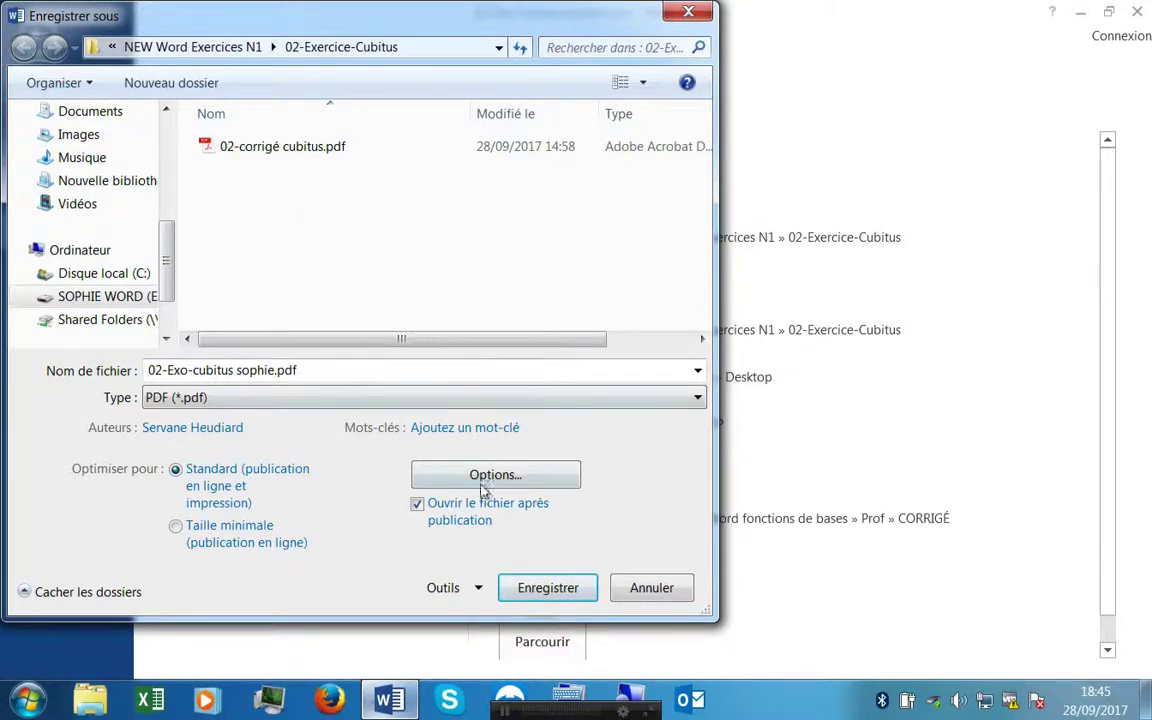
click(540, 588)
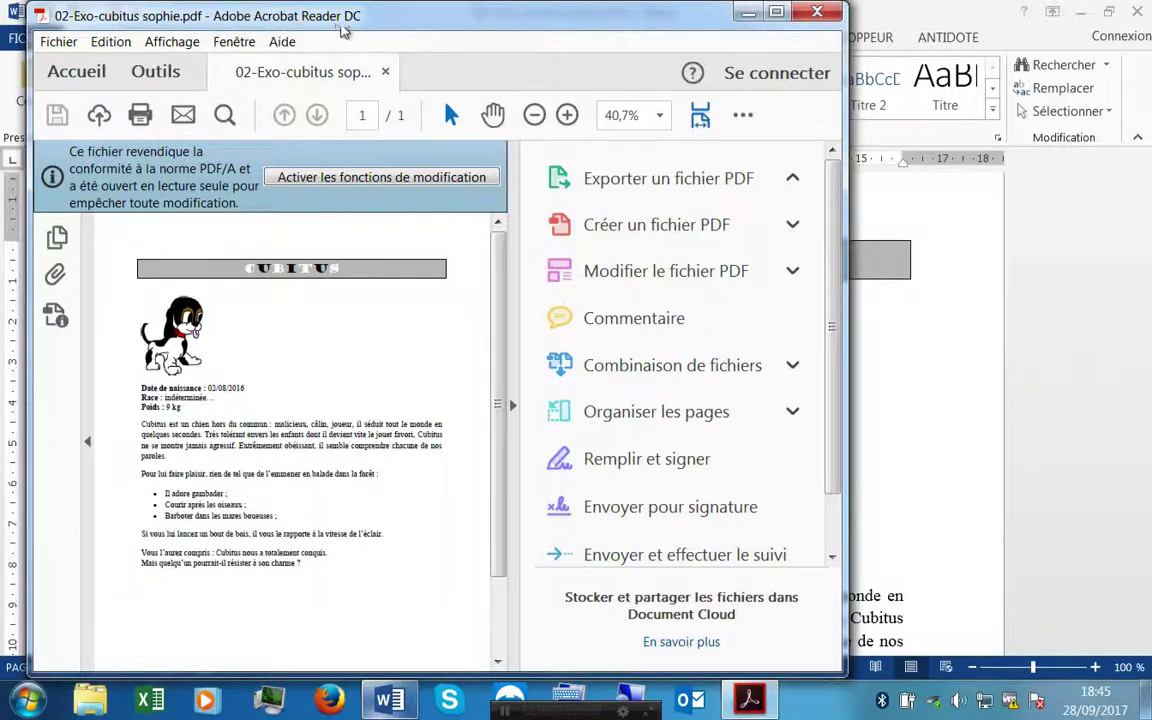
Step: Maximize the PDF in Adobe Acrobat Reader, enable its modification functions, and collapse the tools pane
click(428, 186)
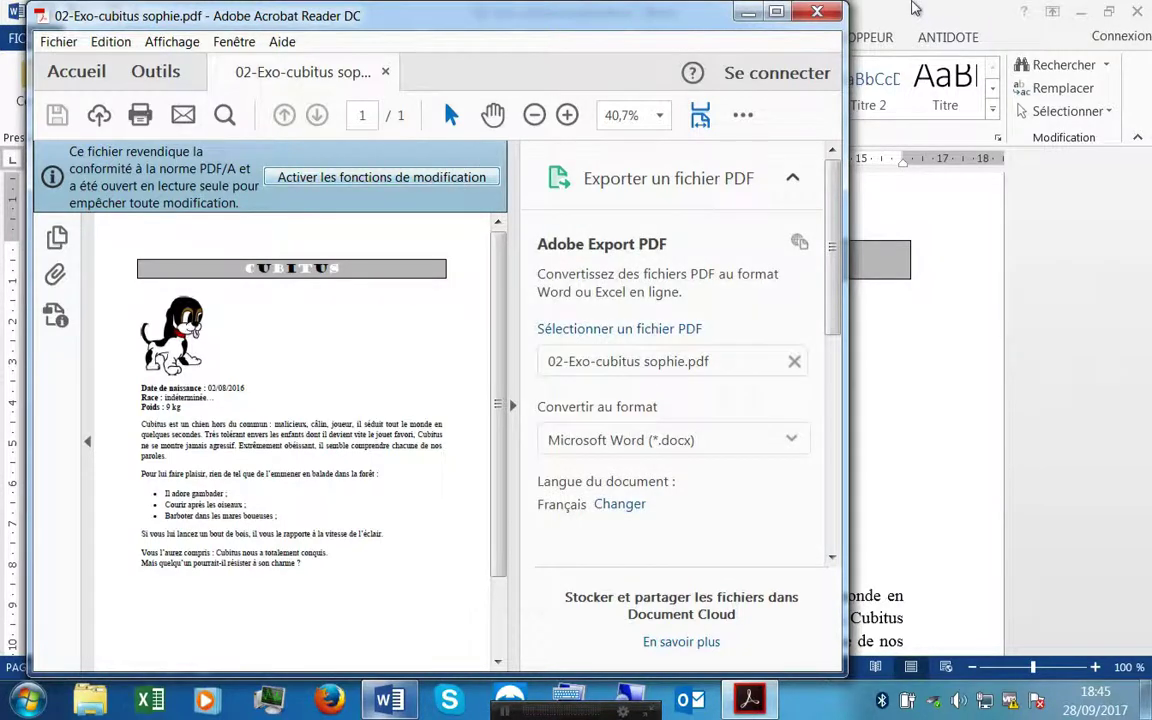
click(786, 11)
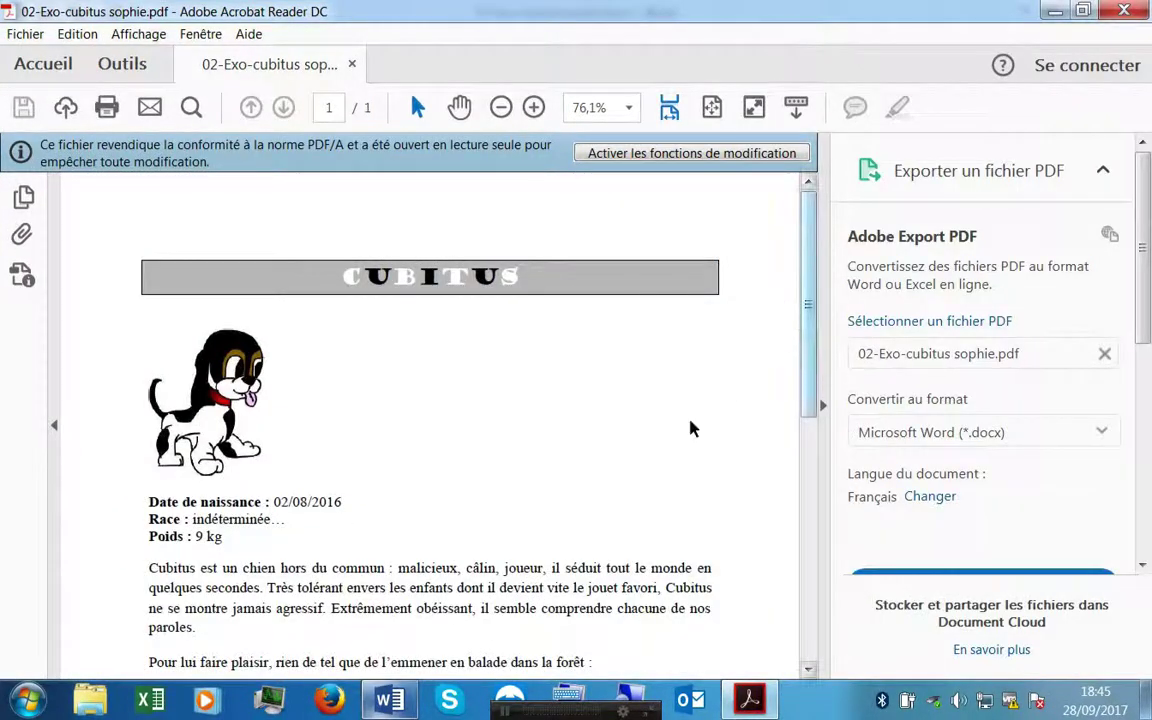
click(665, 156)
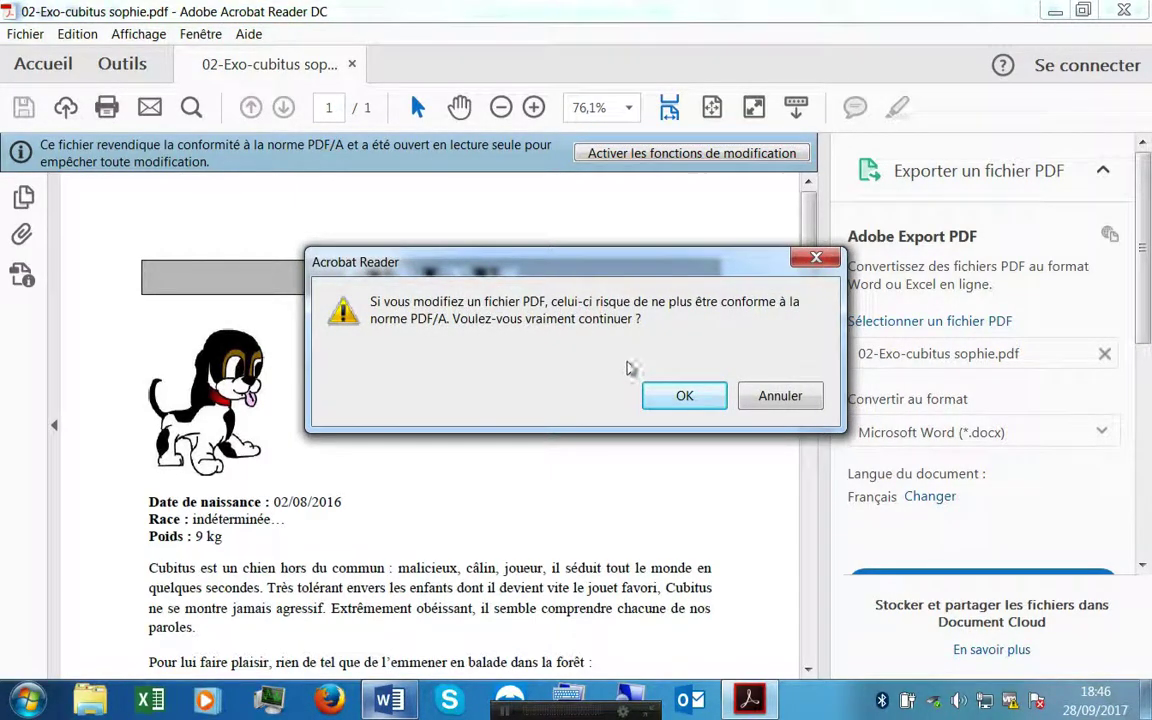
click(680, 397)
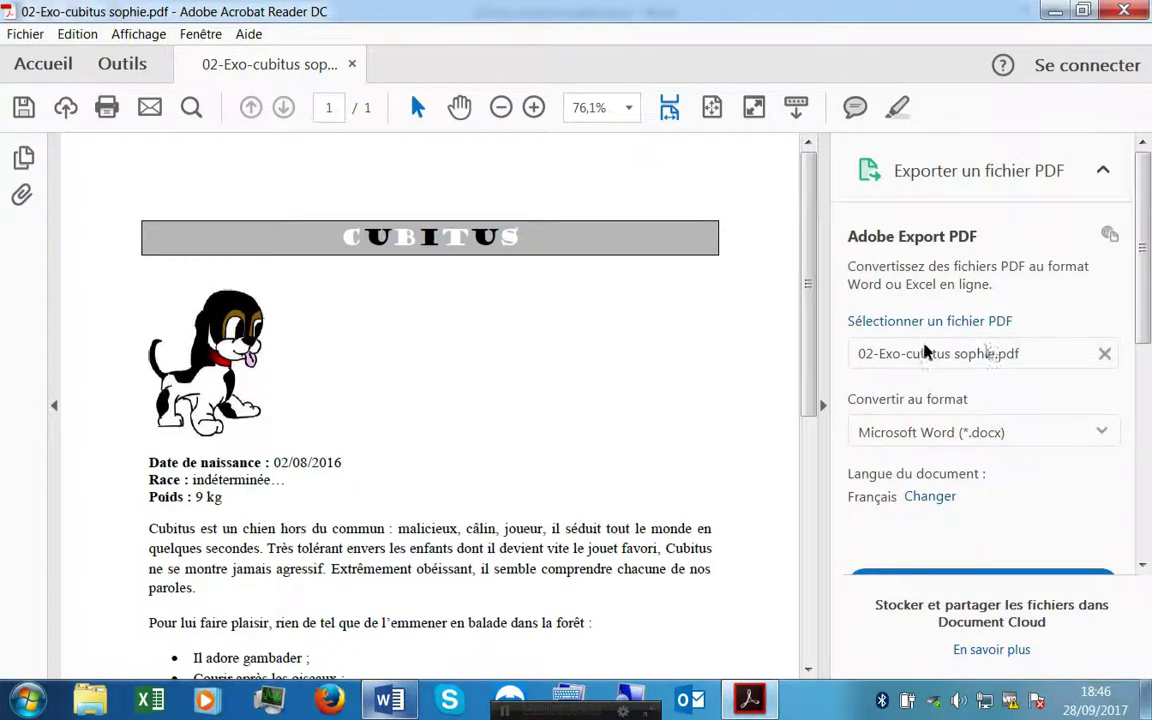
click(824, 404)
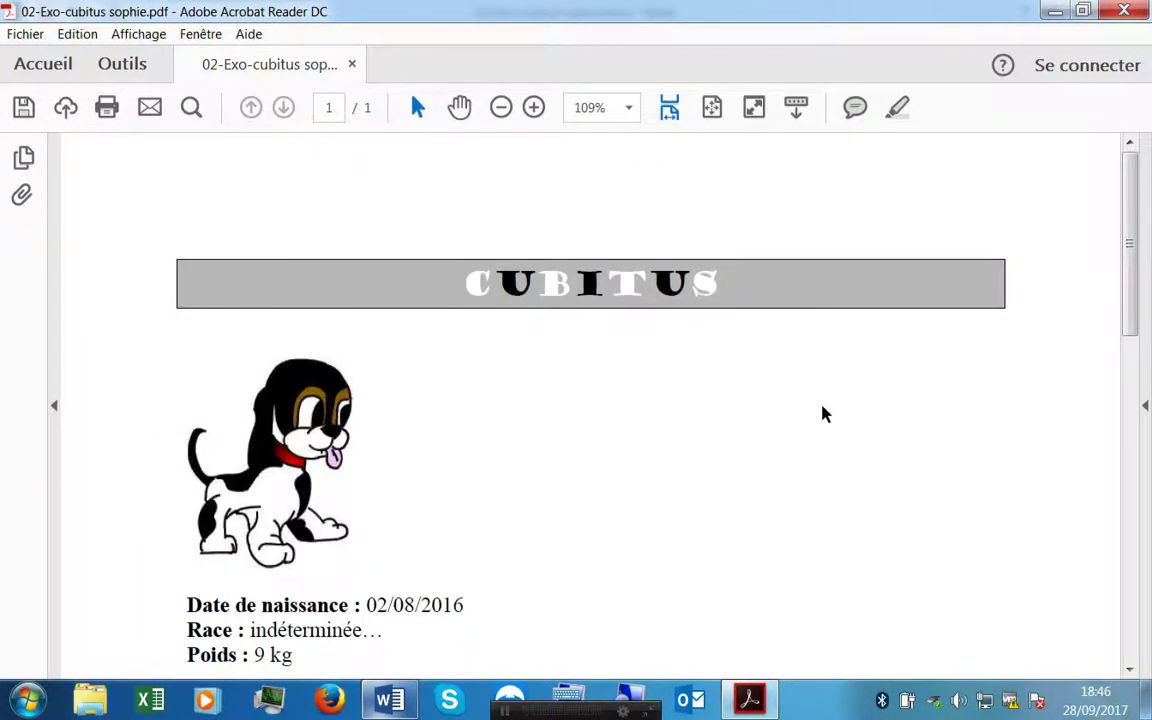
Step: Set the PDF zoom to 75% and look through the page from the dog picture to the closing lines
click(630, 109)
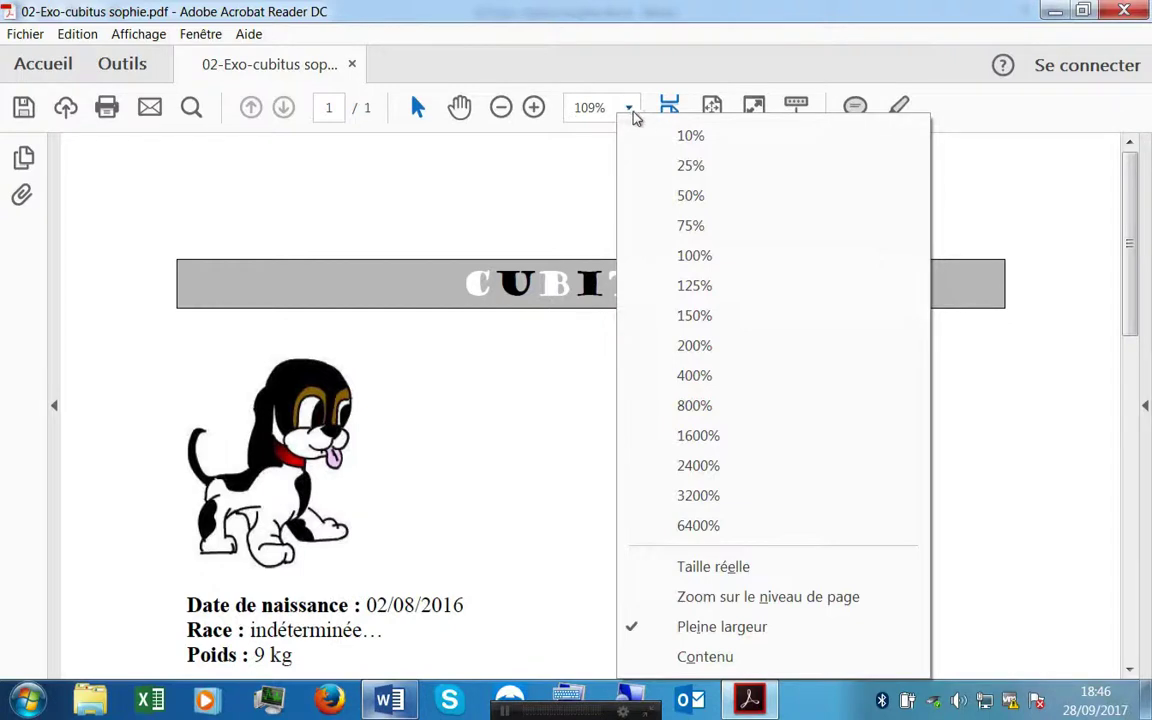
click(704, 226)
scroll(686, 341, down, 4)
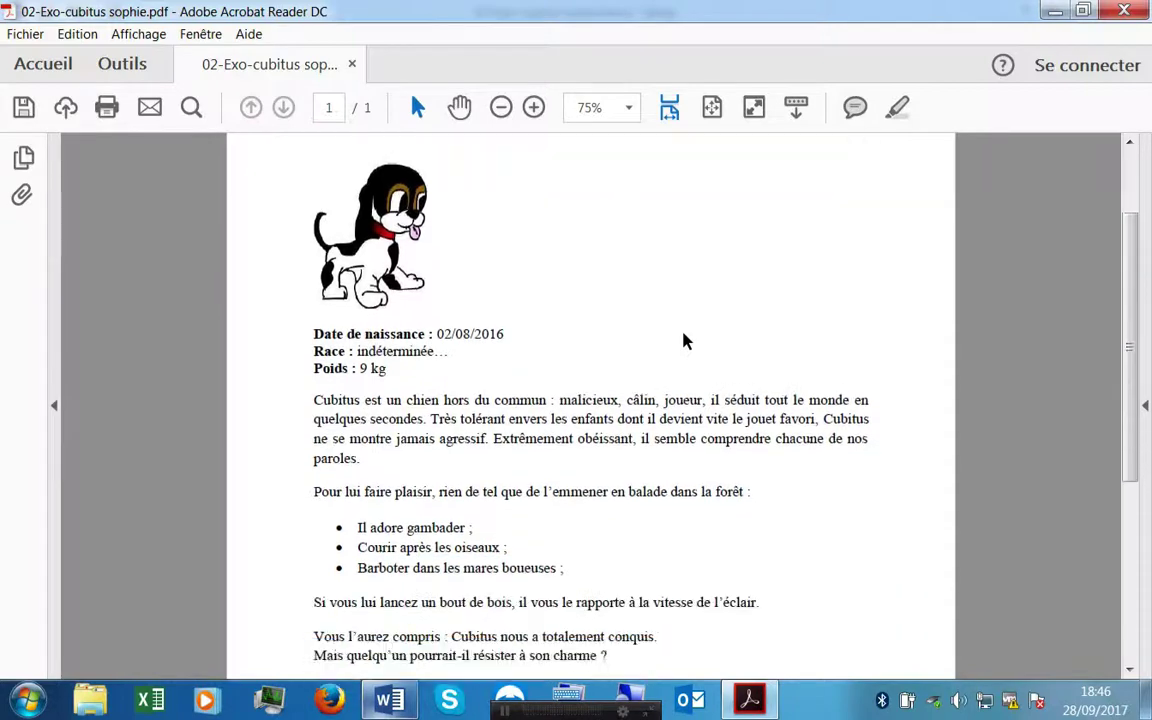
scroll(684, 345, up, 4)
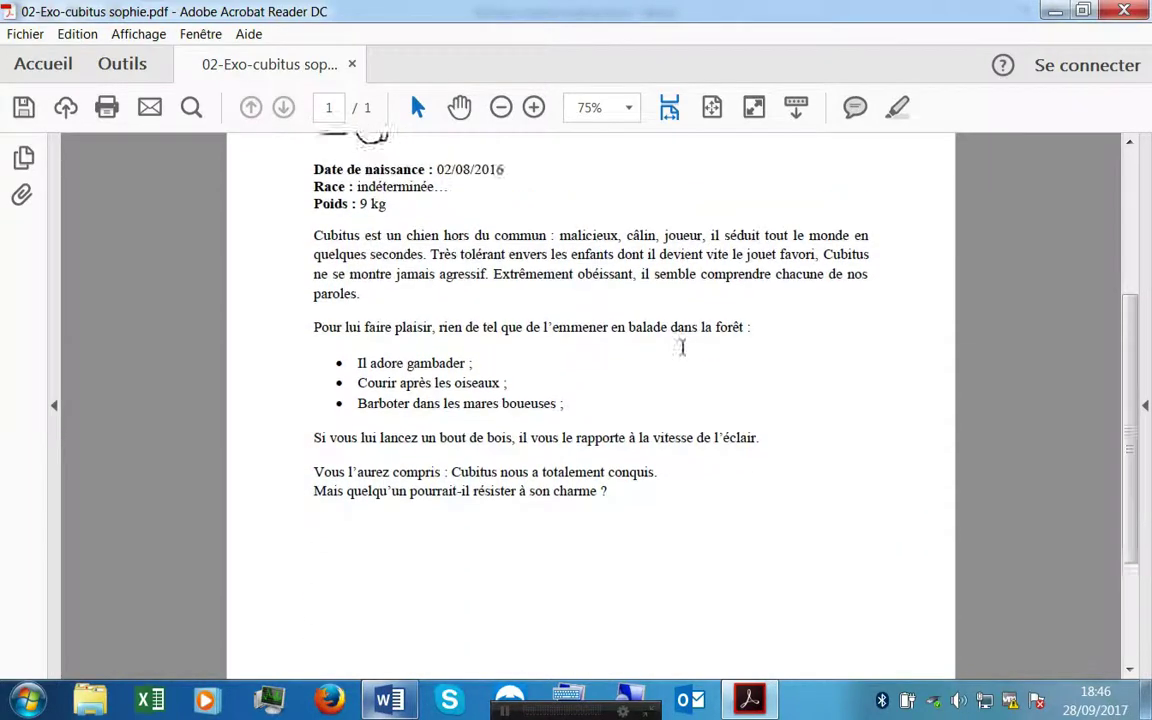
scroll(685, 356, down, 1)
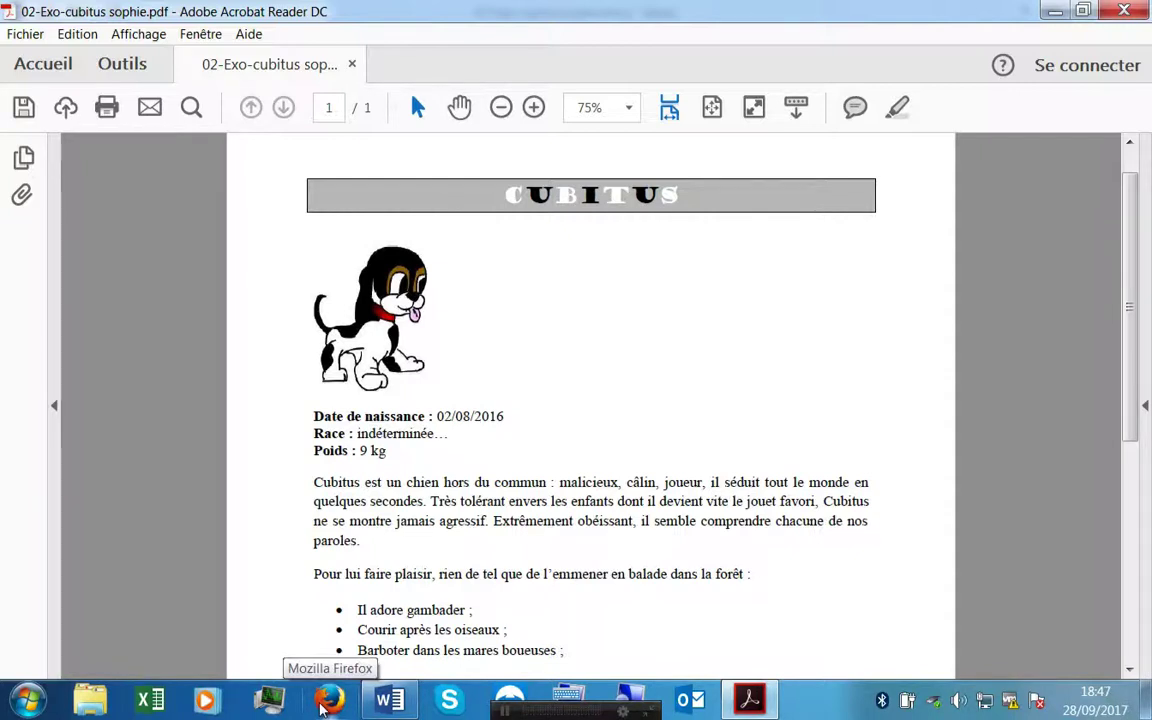
Step: Compare the Word document with its PDF version by switching between both, then review the Word page from title to last line
click(390, 700)
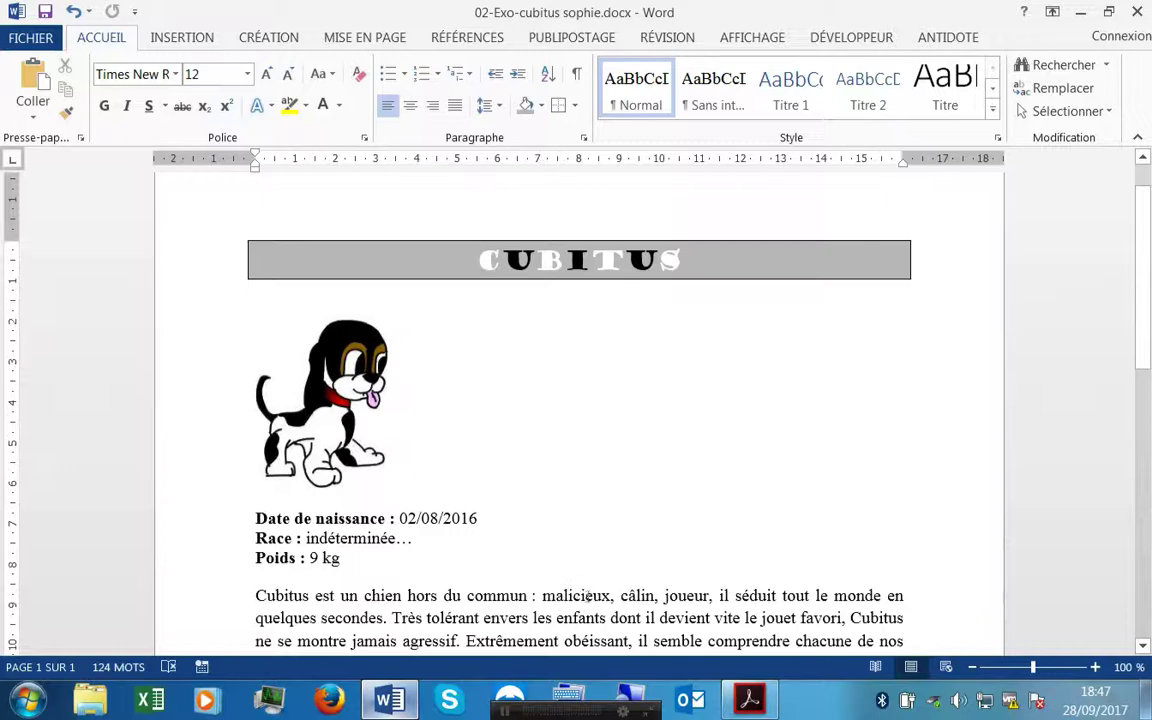
click(752, 703)
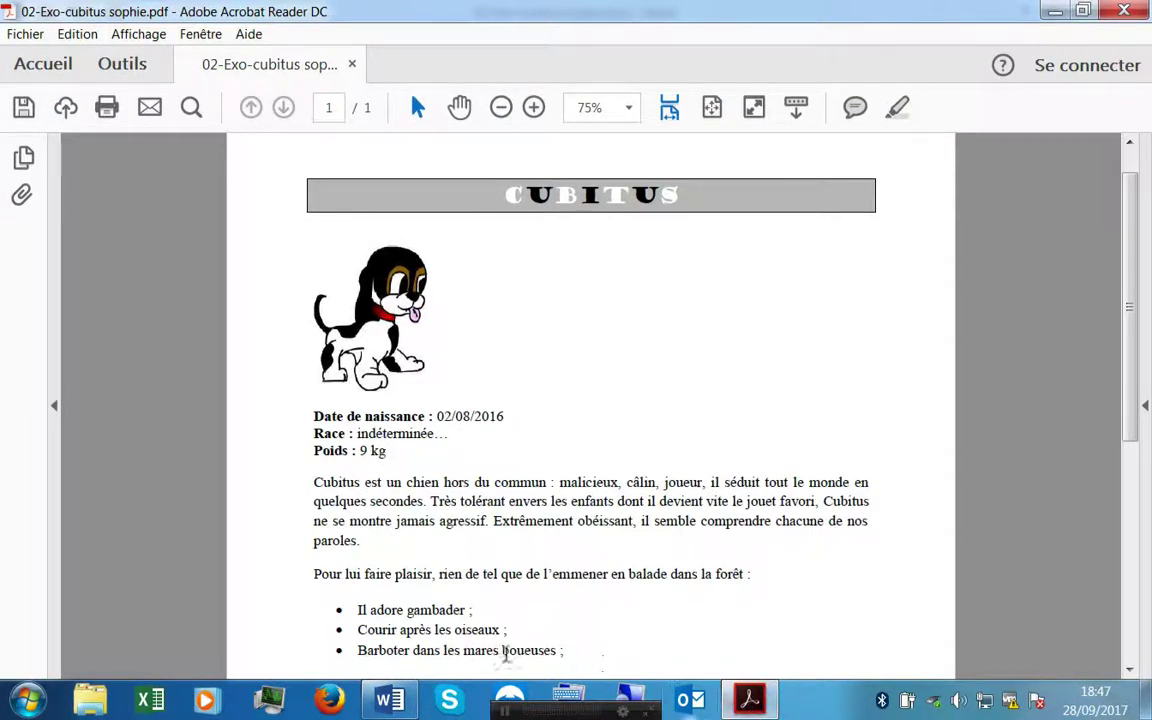
click(388, 703)
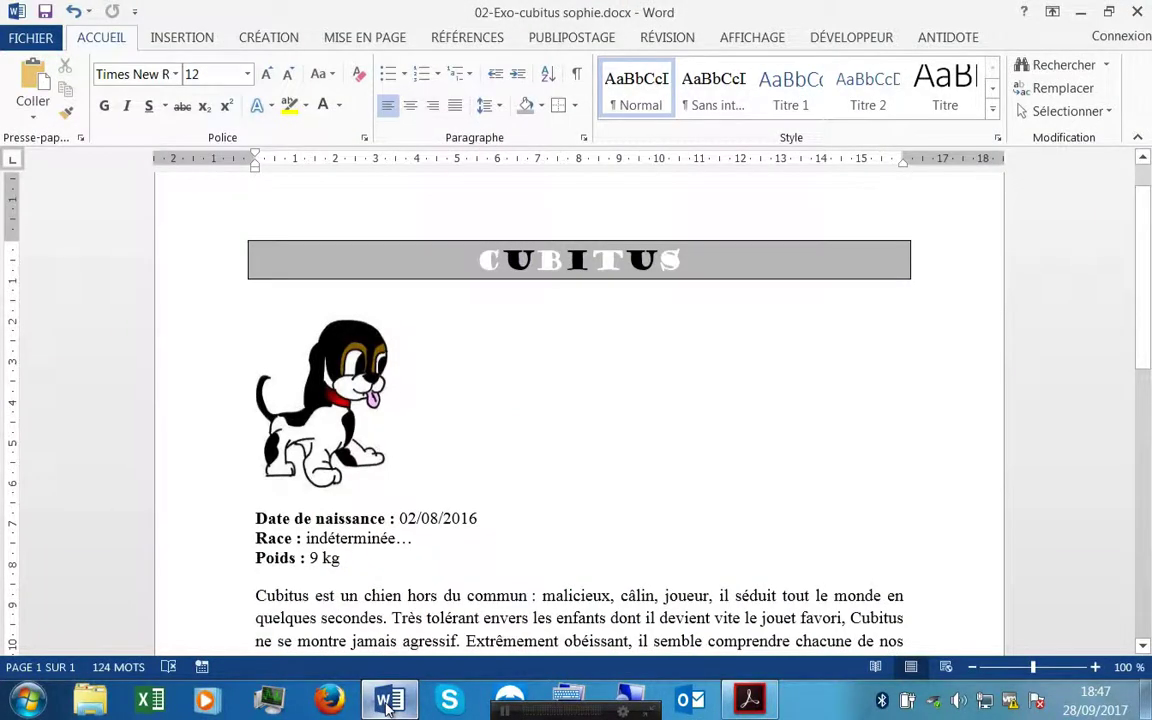
click(748, 701)
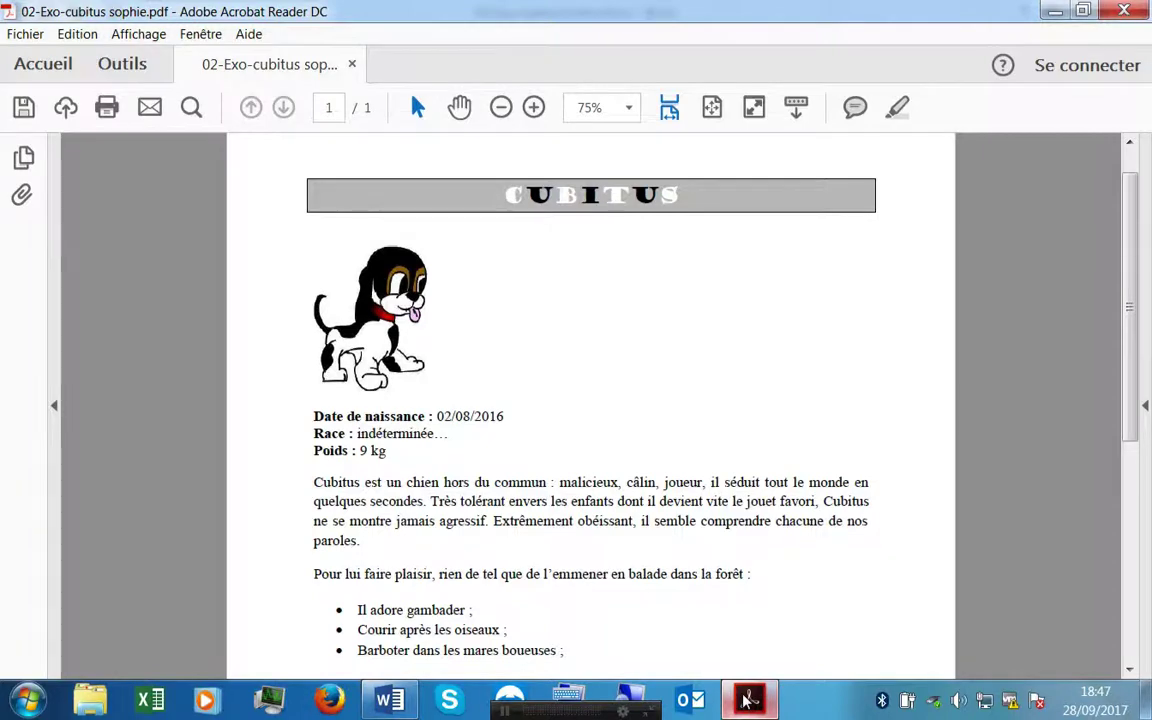
click(412, 697)
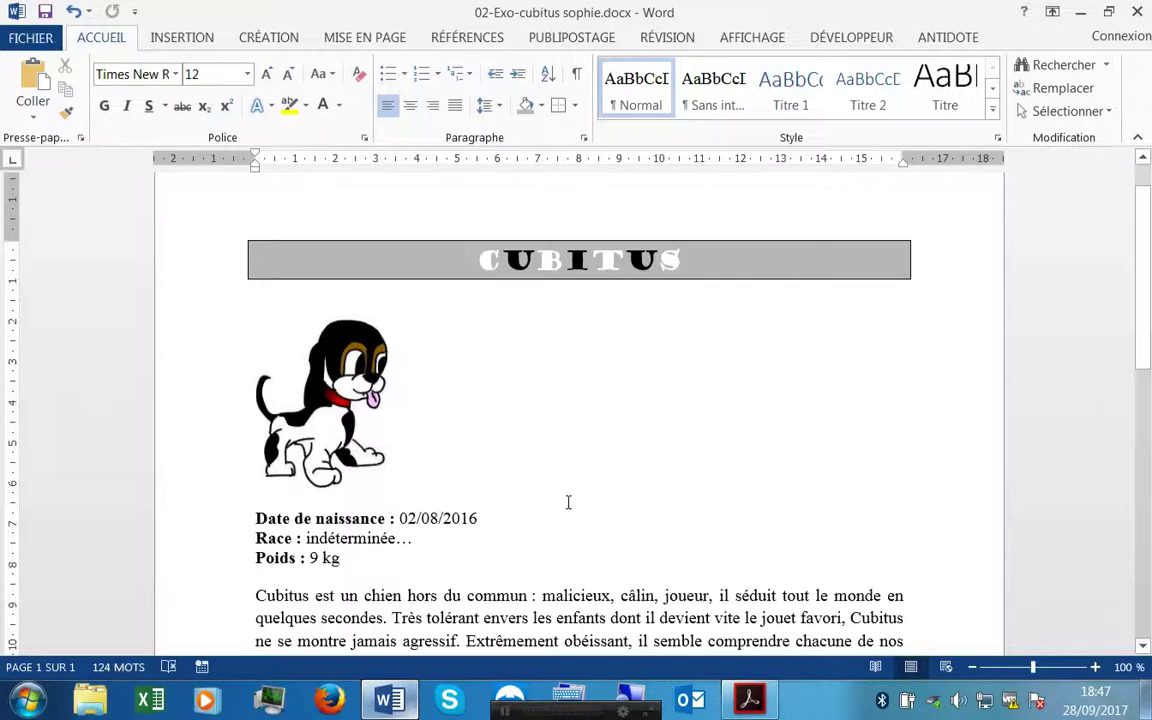
scroll(567, 503, down, 4)
scroll(567, 503, down, 3)
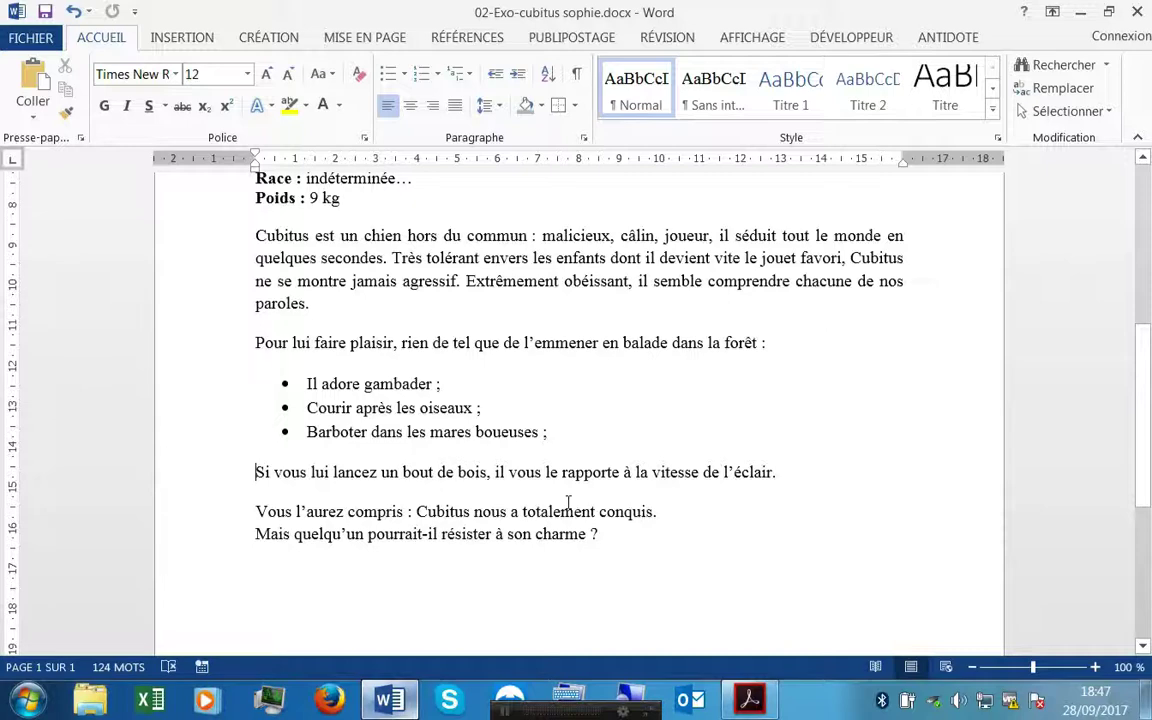
scroll(567, 503, up, 4)
scroll(567, 503, up, 3)
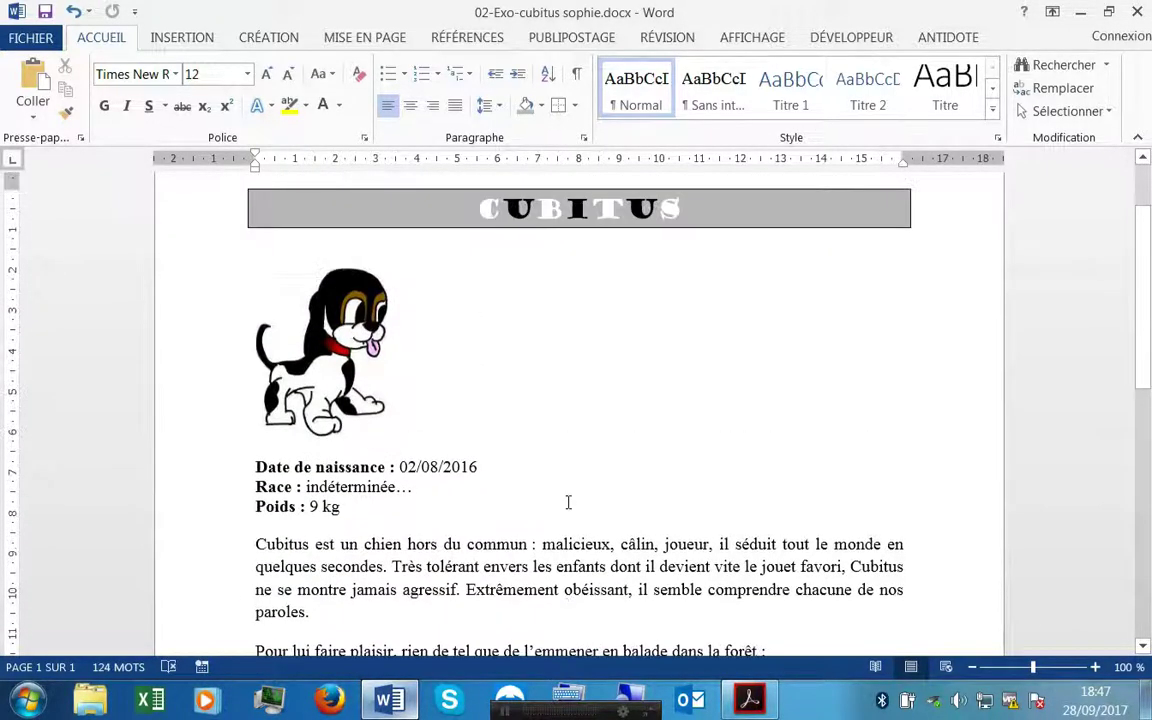